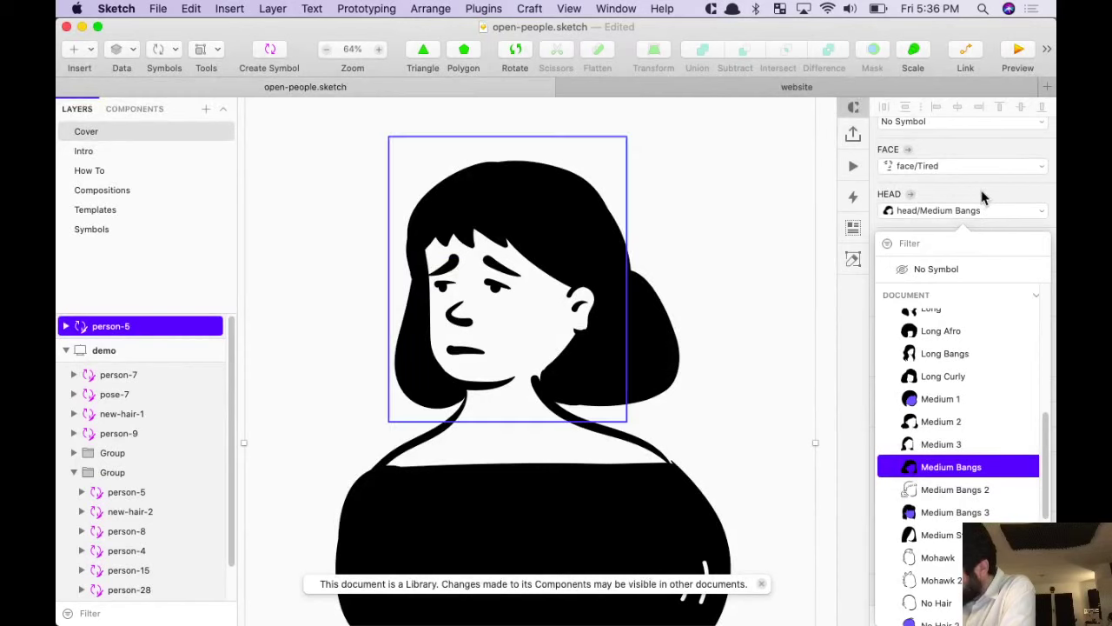
Set the face override of the person-5 symbol to Happy Grin
click(975, 218)
click(976, 217)
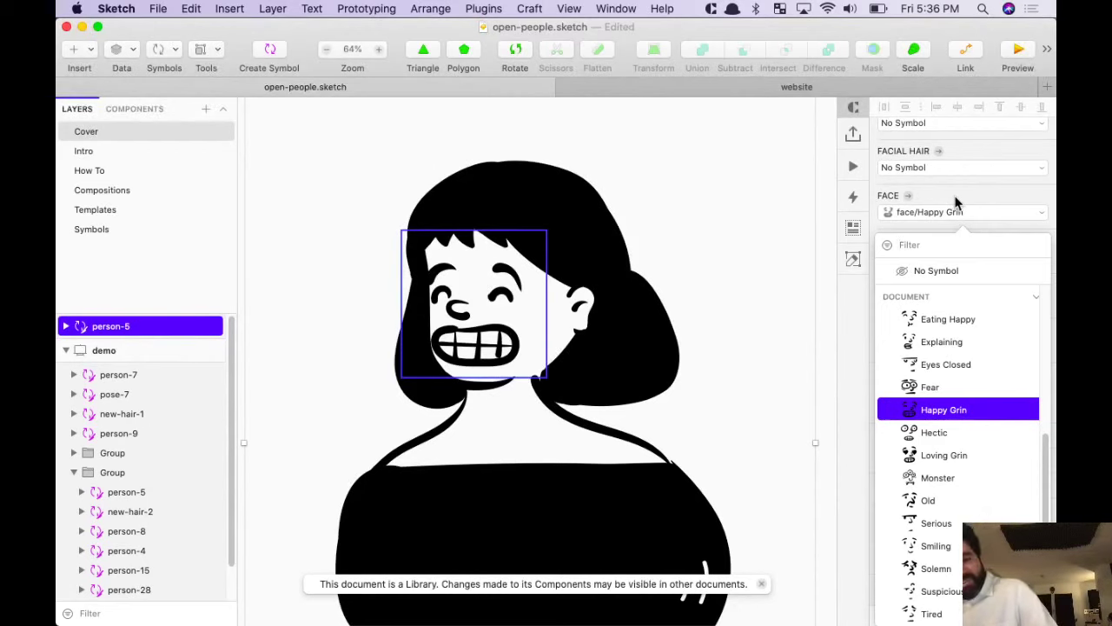
click(954, 205)
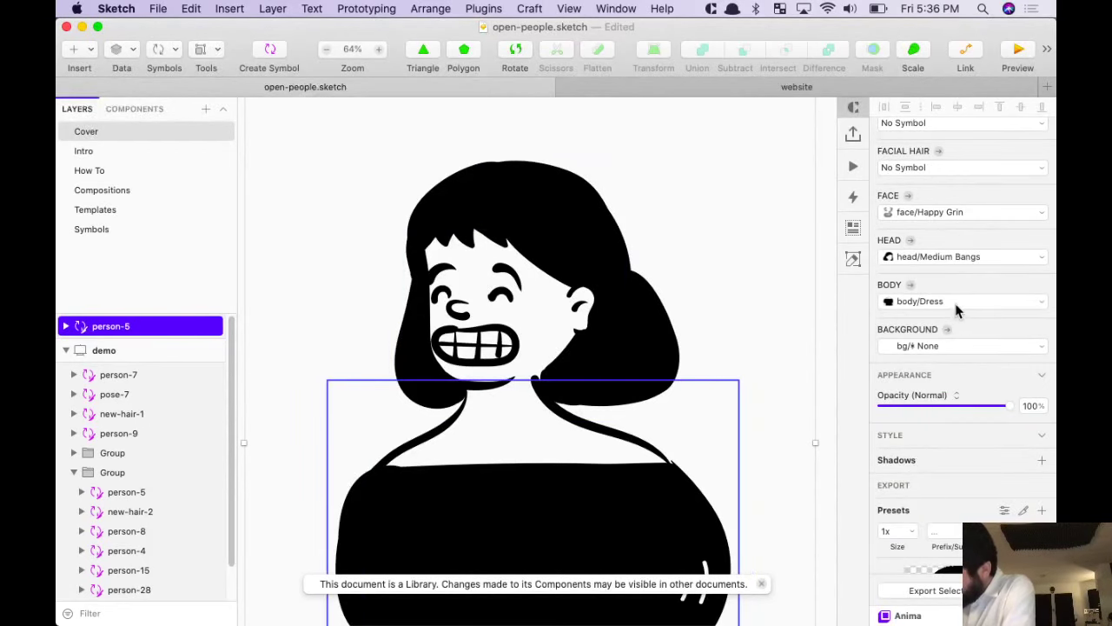
Preview head variants such as Medium Straight and Mohawk 2, and set the character's head override to Short 3
click(970, 258)
scroll(988, 417, down, 5)
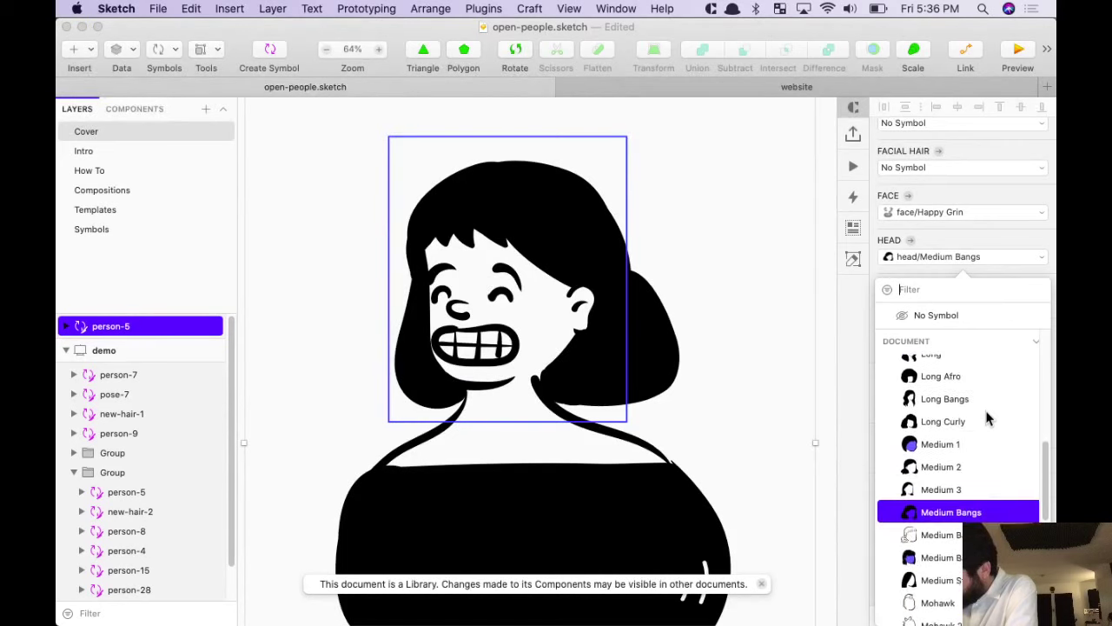
scroll(979, 466, down, 2)
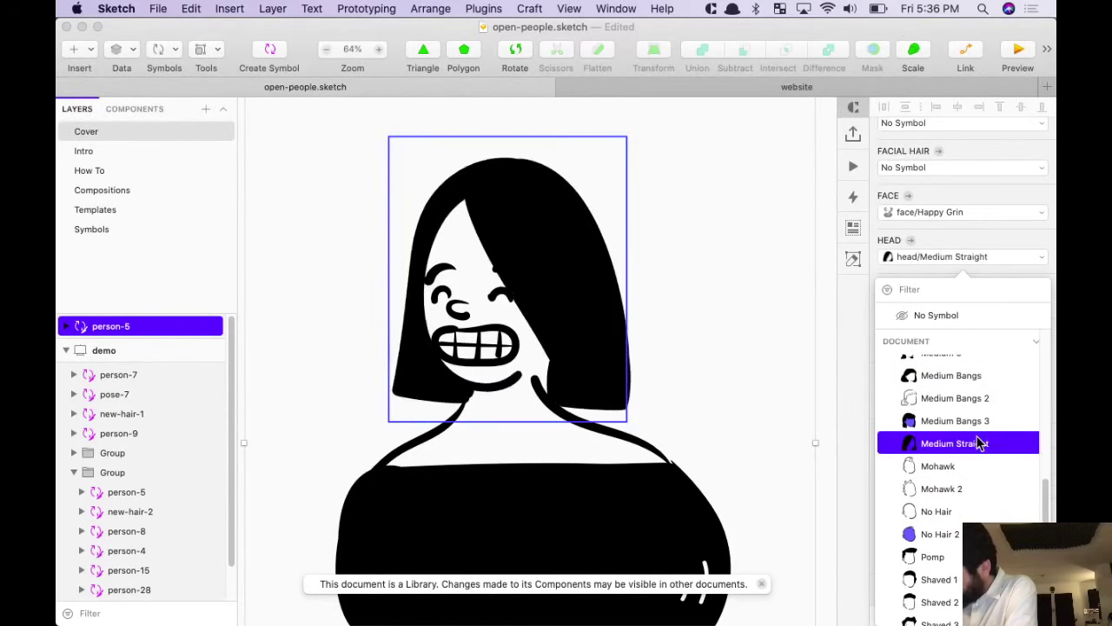
scroll(980, 443, down, 2)
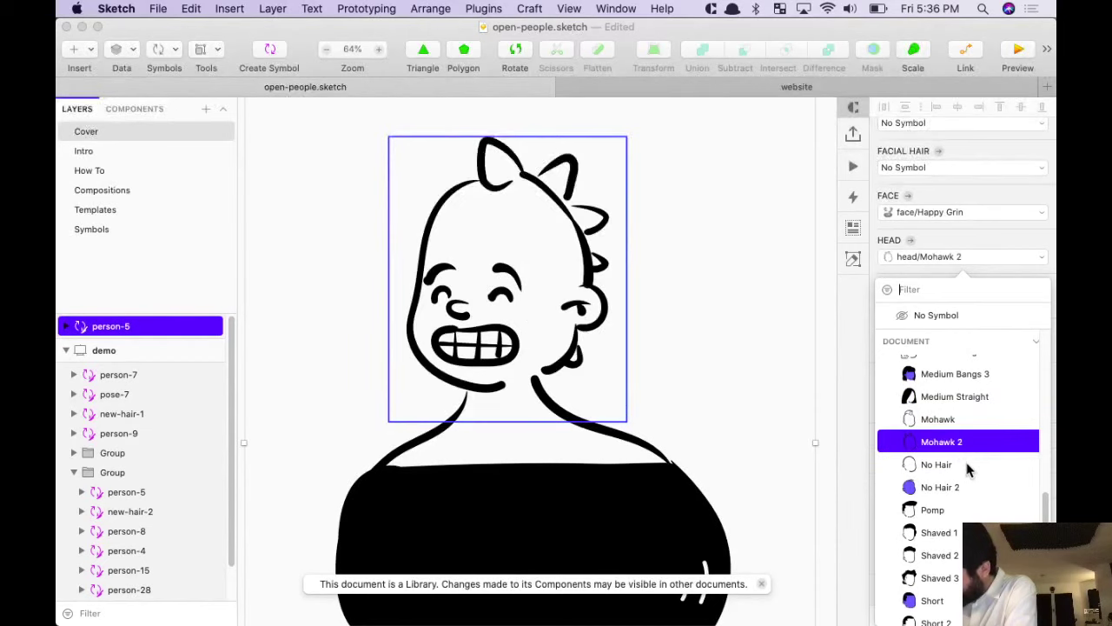
scroll(969, 461, down, 6)
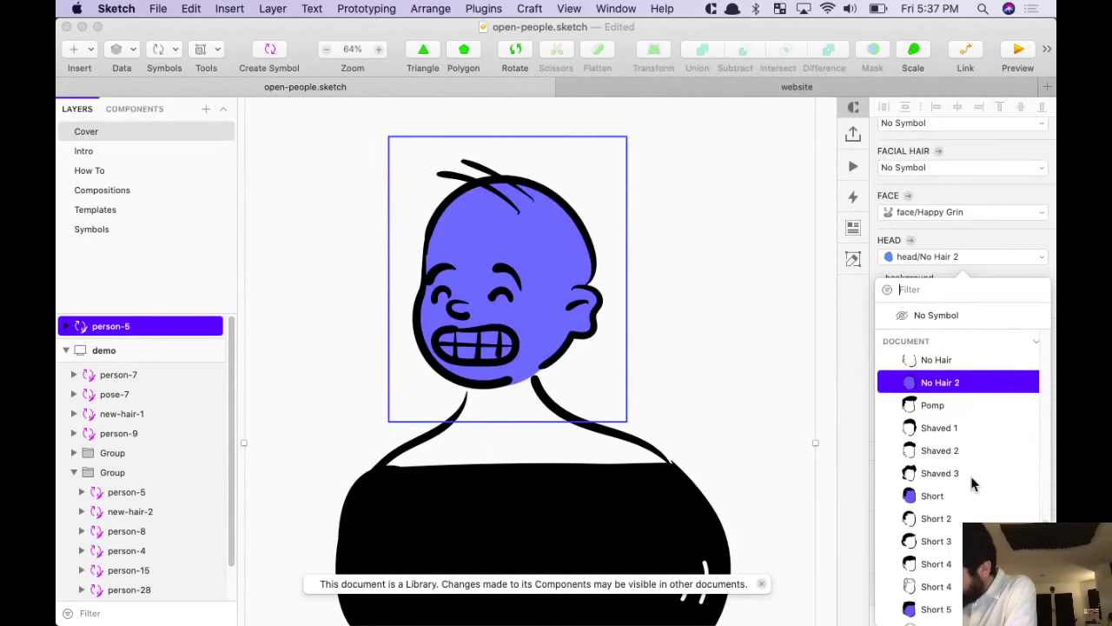
scroll(964, 417, down, 2)
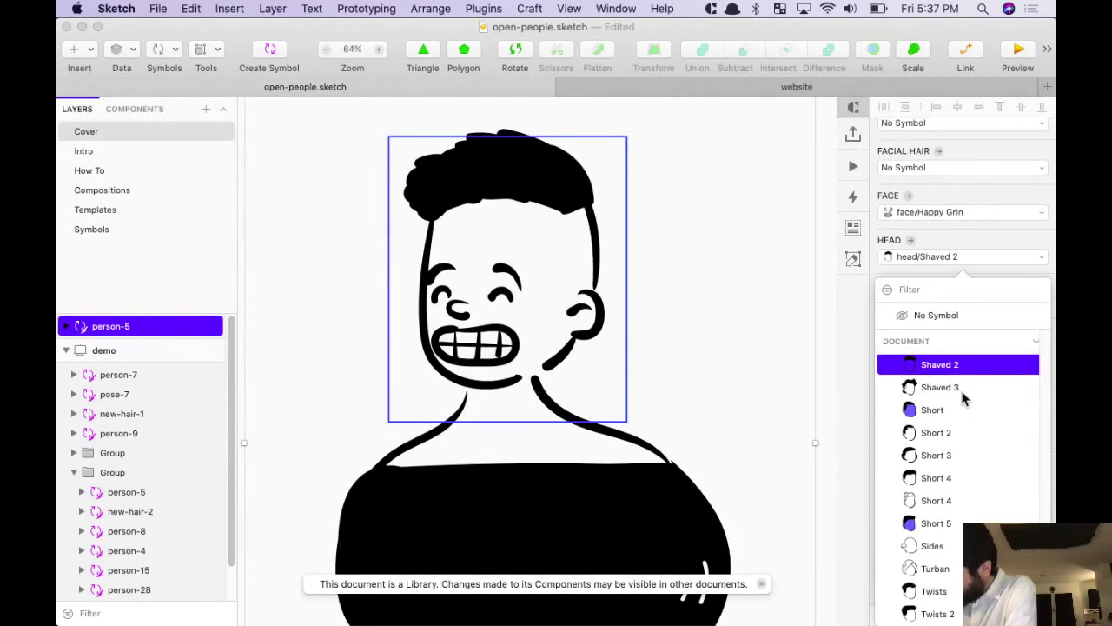
click(965, 454)
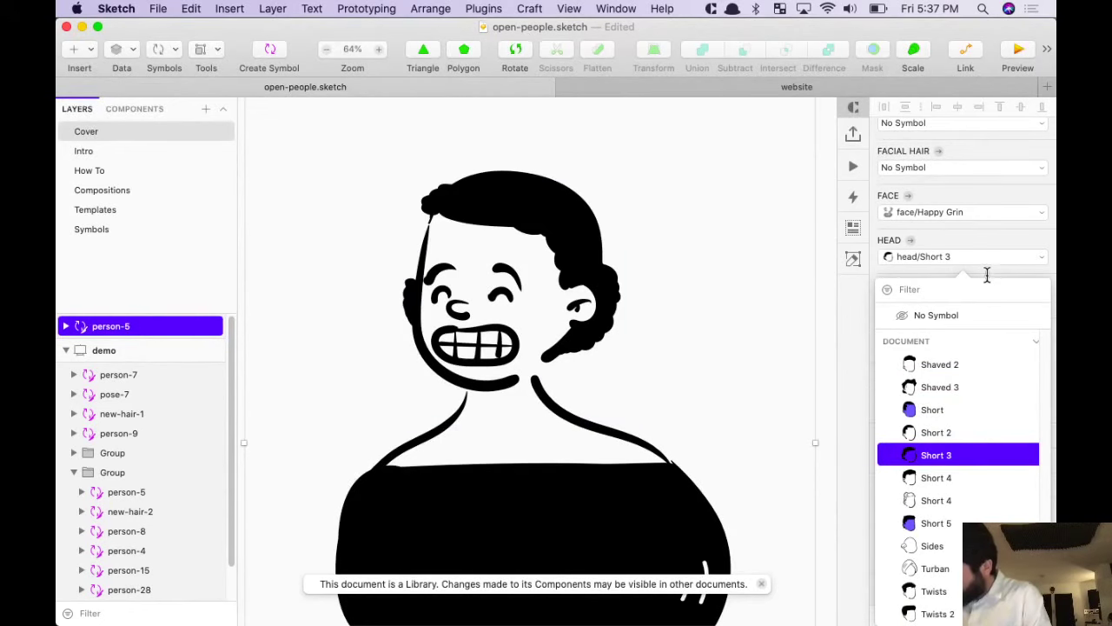
click(986, 275)
Try body variants such as Killer, Pointing Up and Striped Tee on the character, ending on Sweater Dots
scroll(734, 438, down, 4)
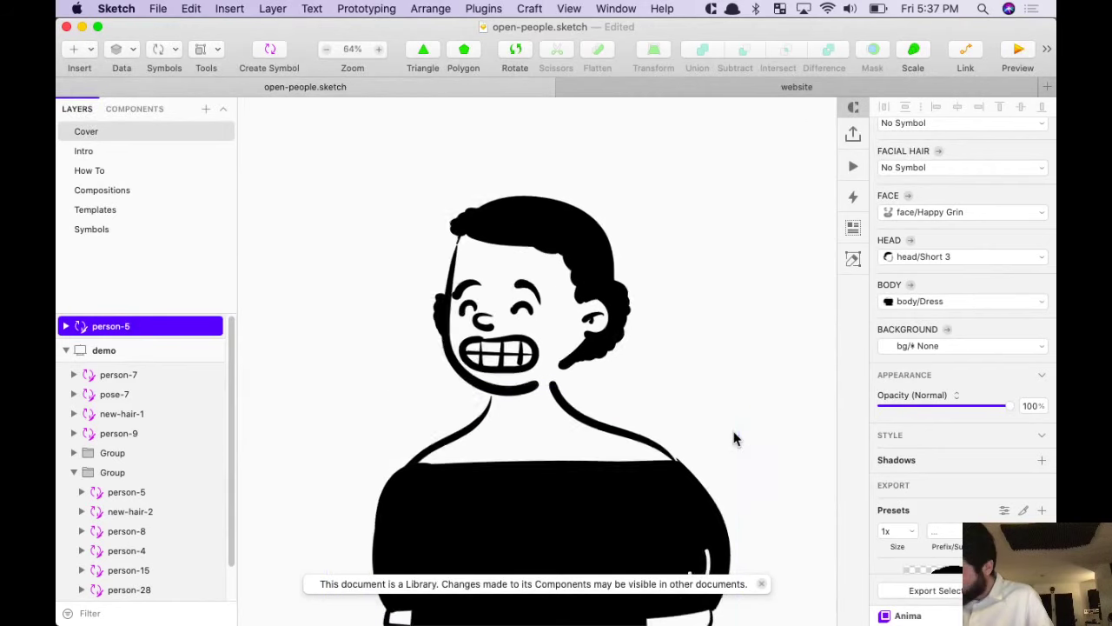
click(973, 301)
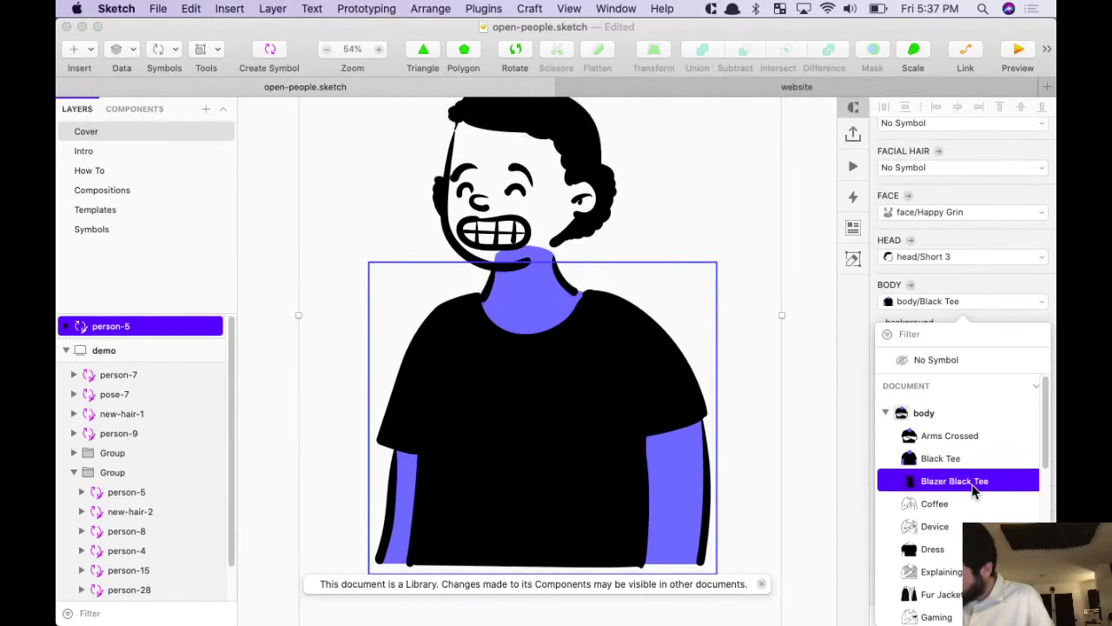
scroll(971, 519, down, 4)
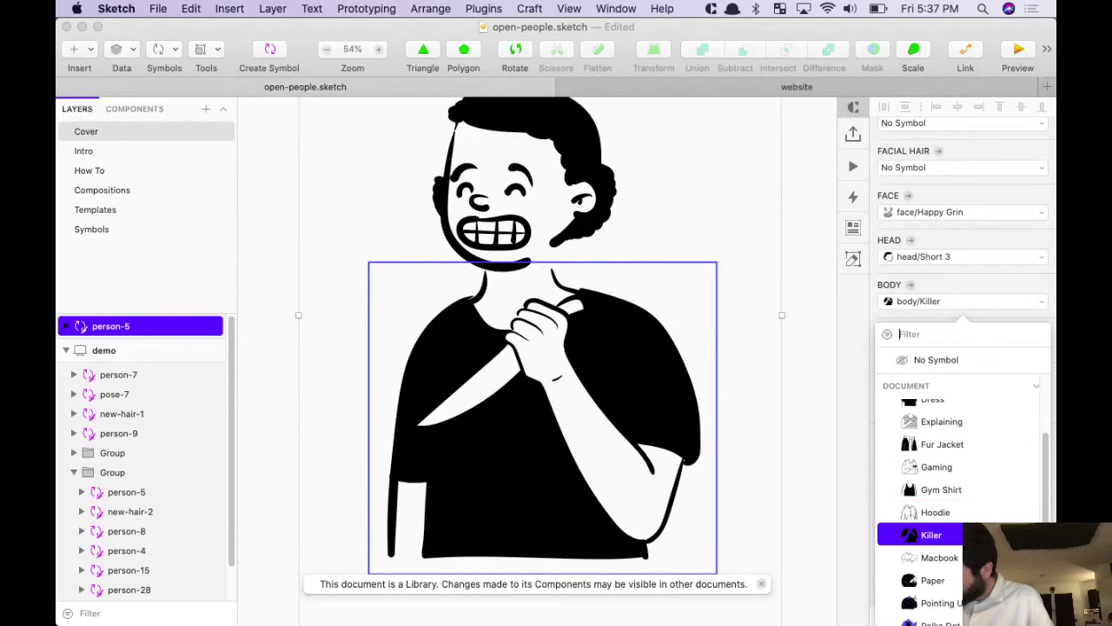
scroll(970, 557, down, 2)
scroll(956, 503, down, 3)
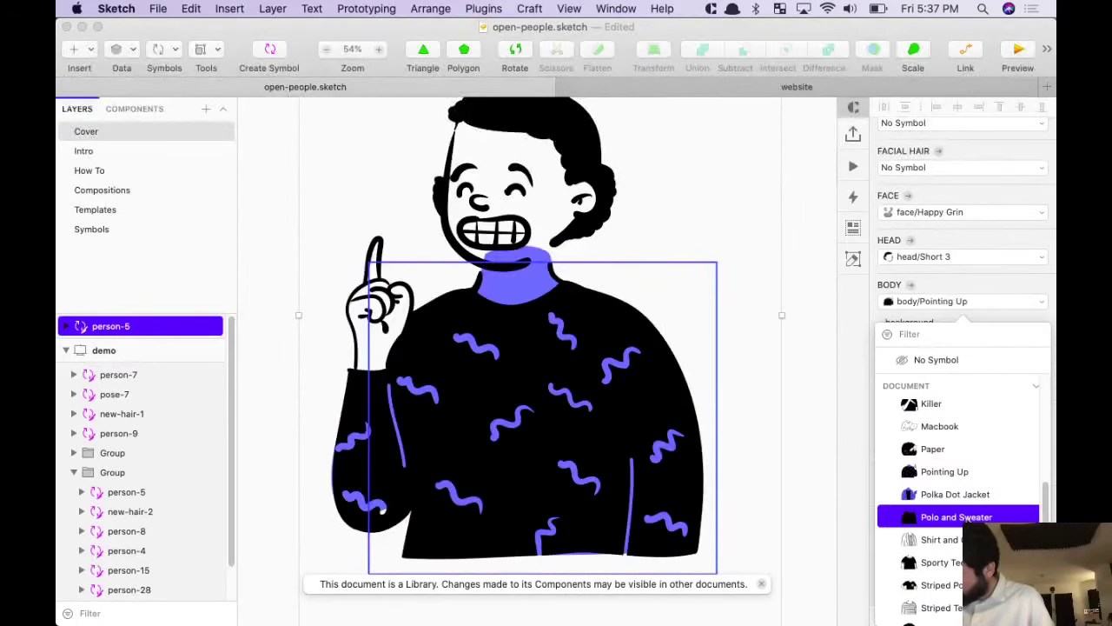
scroll(961, 565, down, 5)
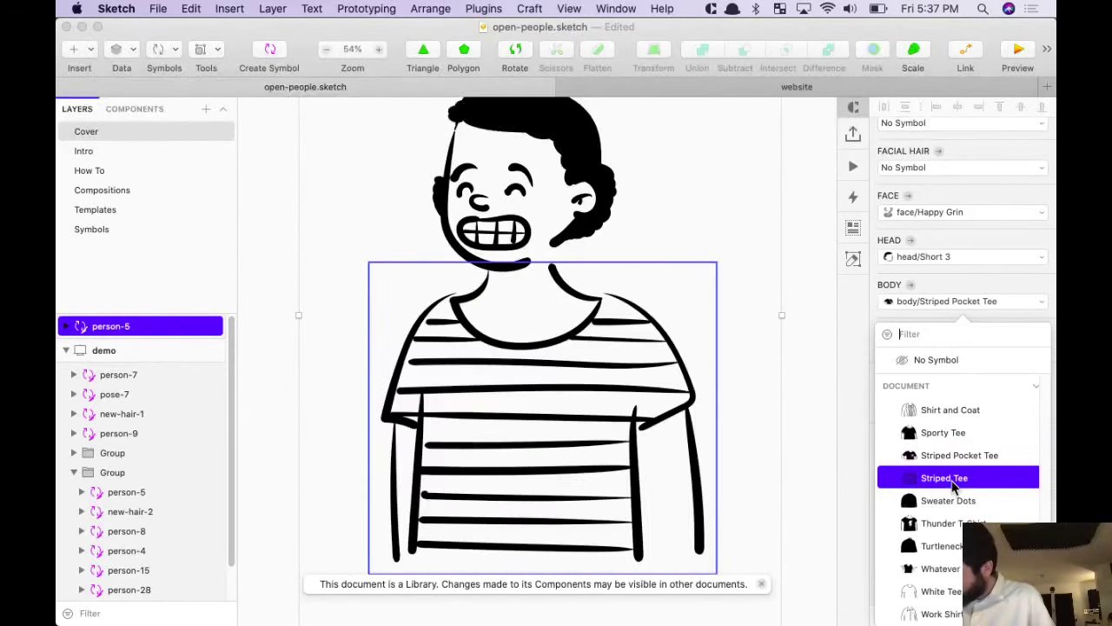
click(953, 508)
scroll(768, 400, down, 3)
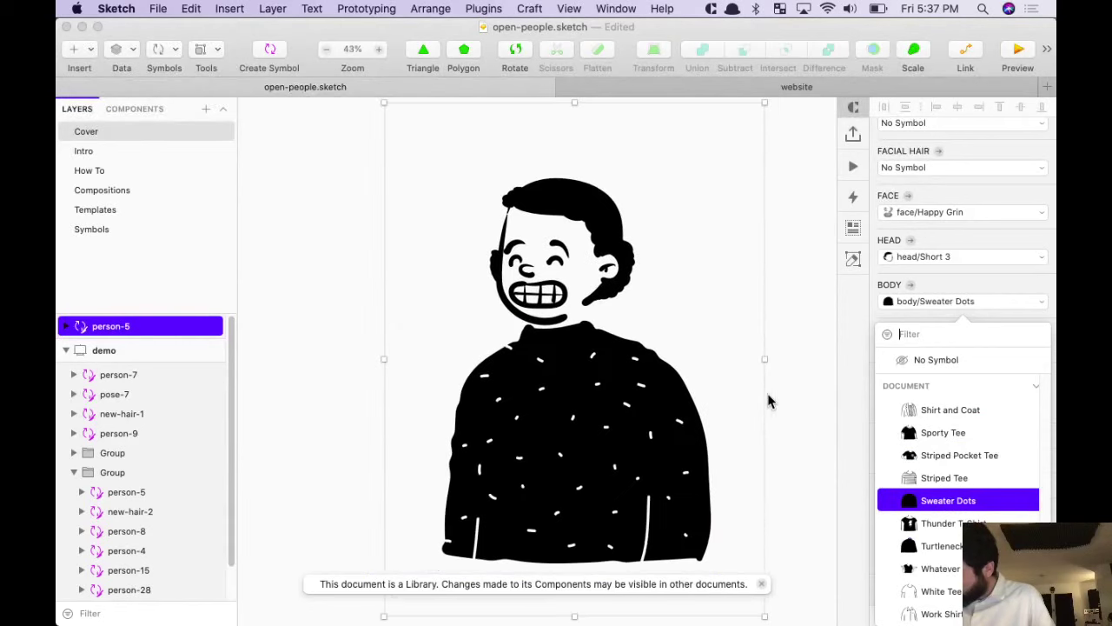
Browse further body variants and set the character's body override to Arms Crossed
key(Down)
key(Down)
key(Down)
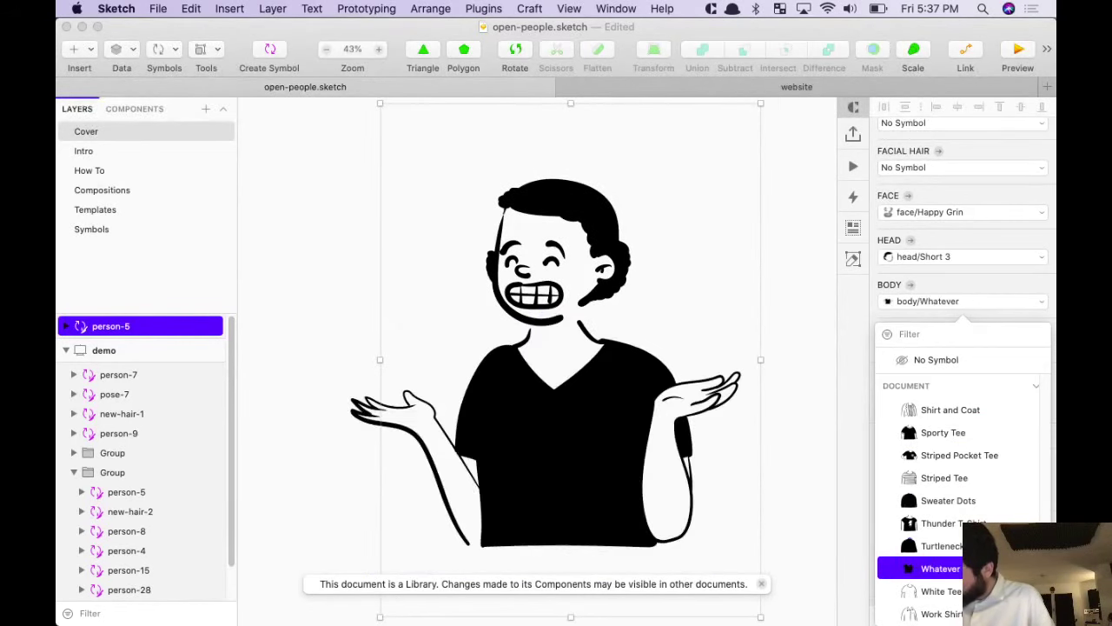
key(Down)
scroll(1001, 458, up, 10)
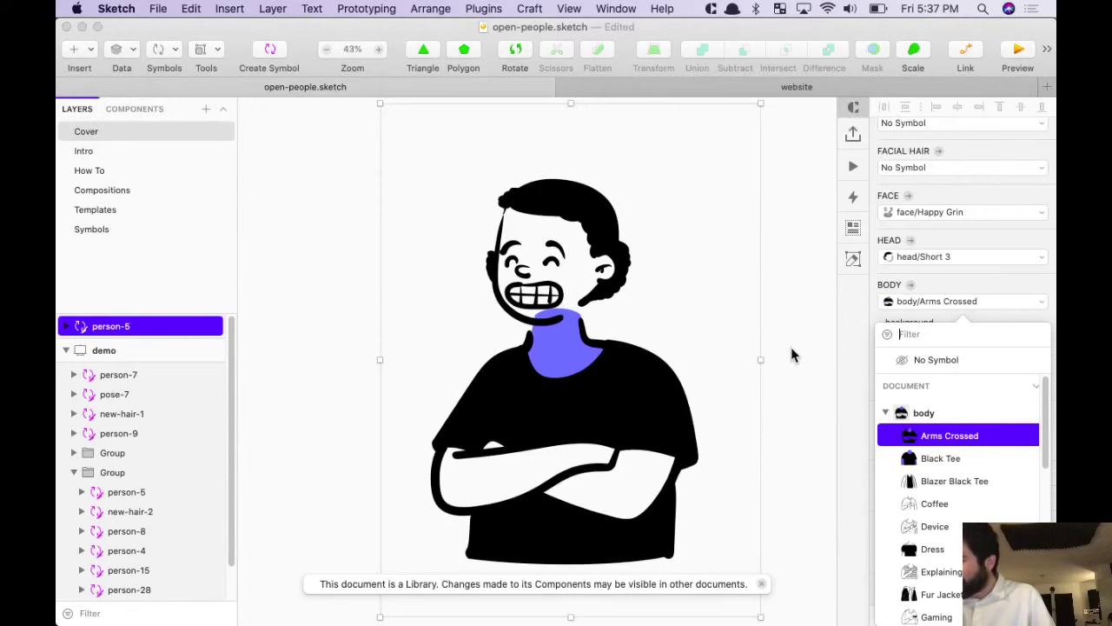
scroll(792, 355, right, 1)
scroll(790, 355, down, 3)
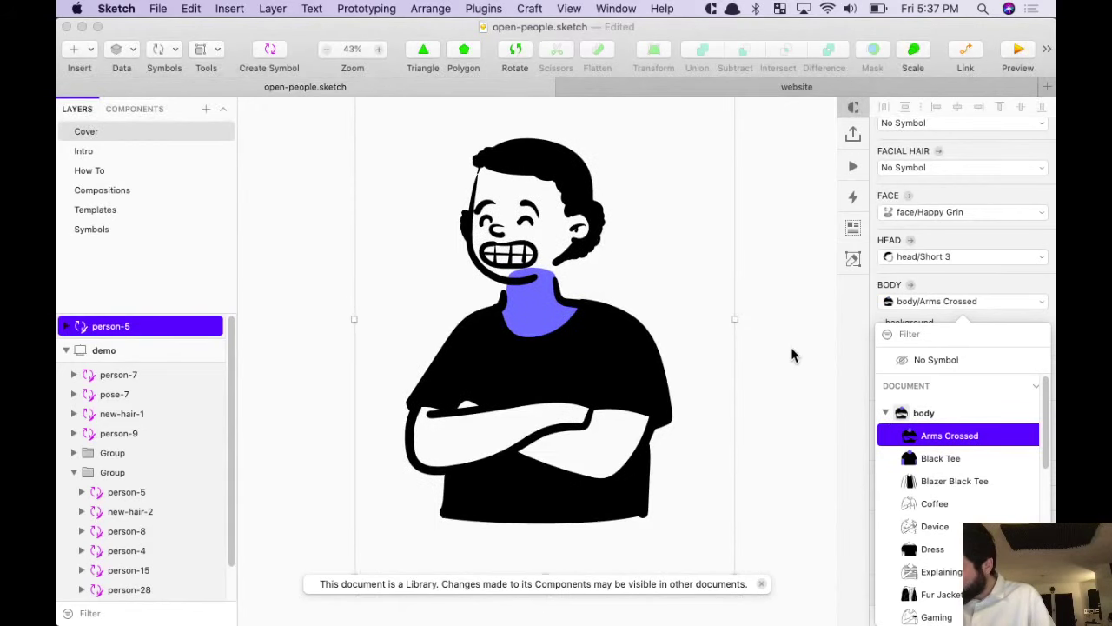
click(887, 413)
click(937, 284)
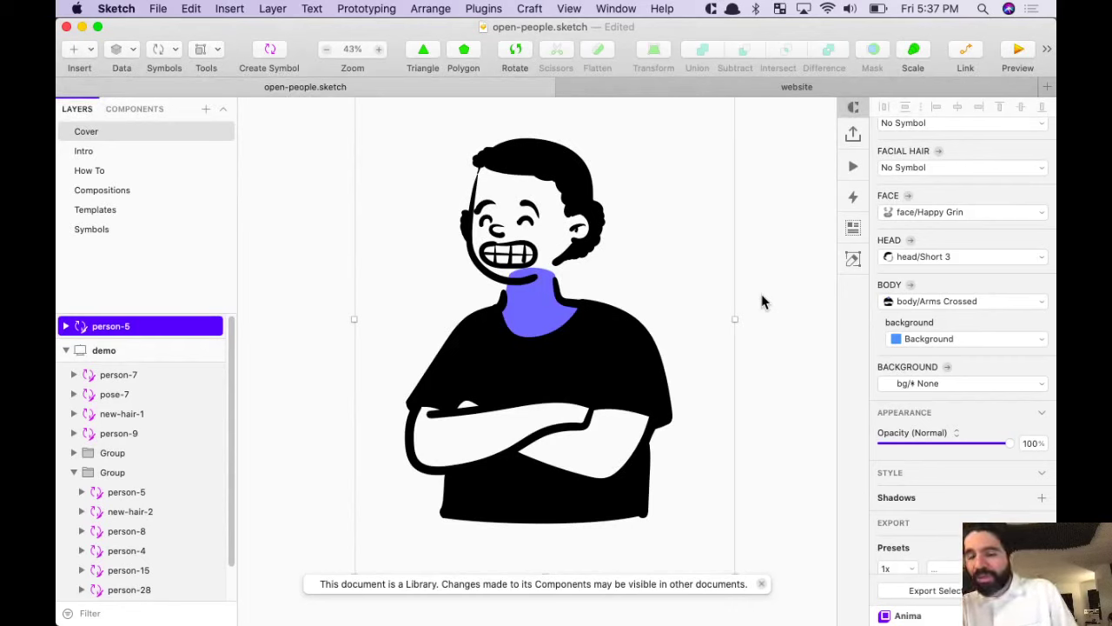
Switch to Chrome and read the viewers' messages in the live chat of the YouTube Live Dashboard
key(super+Tab)
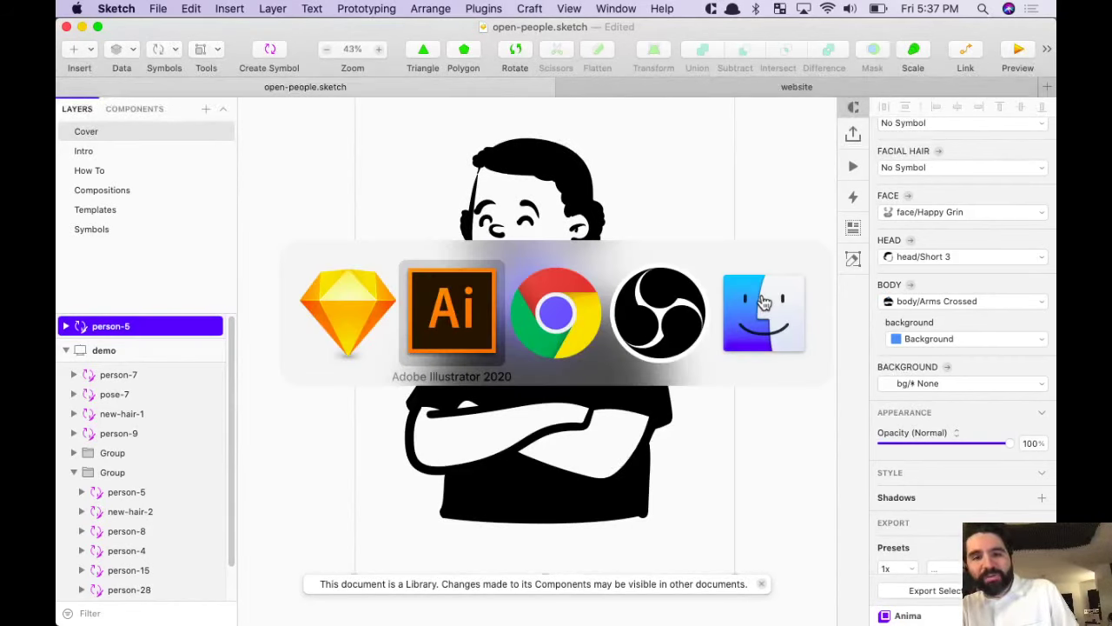
key(super+Tab)
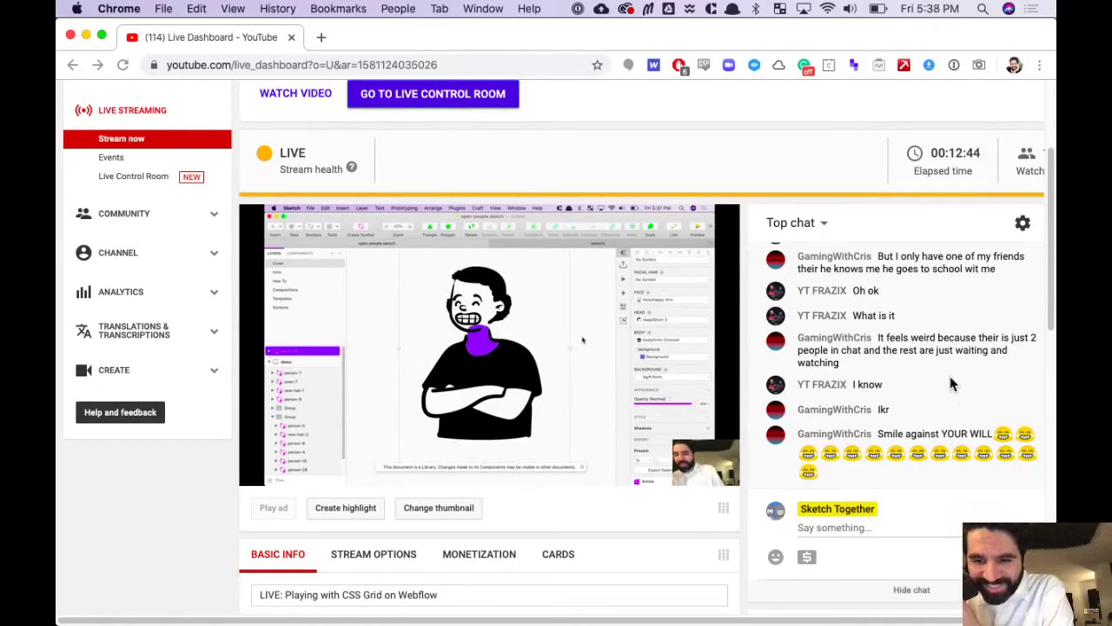
scroll(945, 380, up, 1)
scroll(944, 380, down, 1)
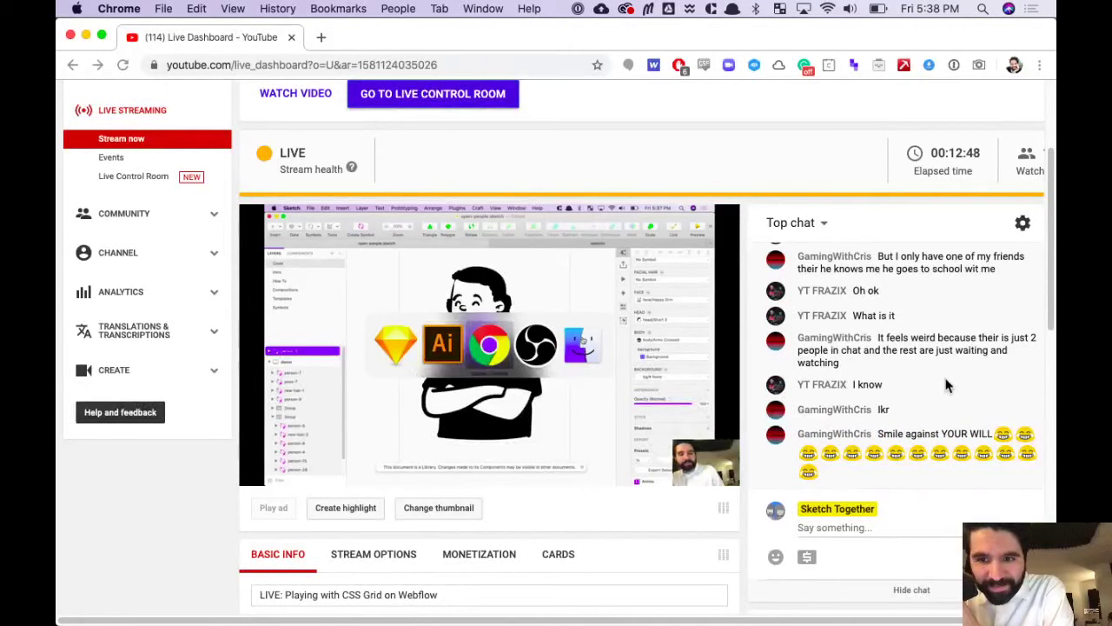
scroll(947, 385, up, 3)
scroll(947, 384, up, 3)
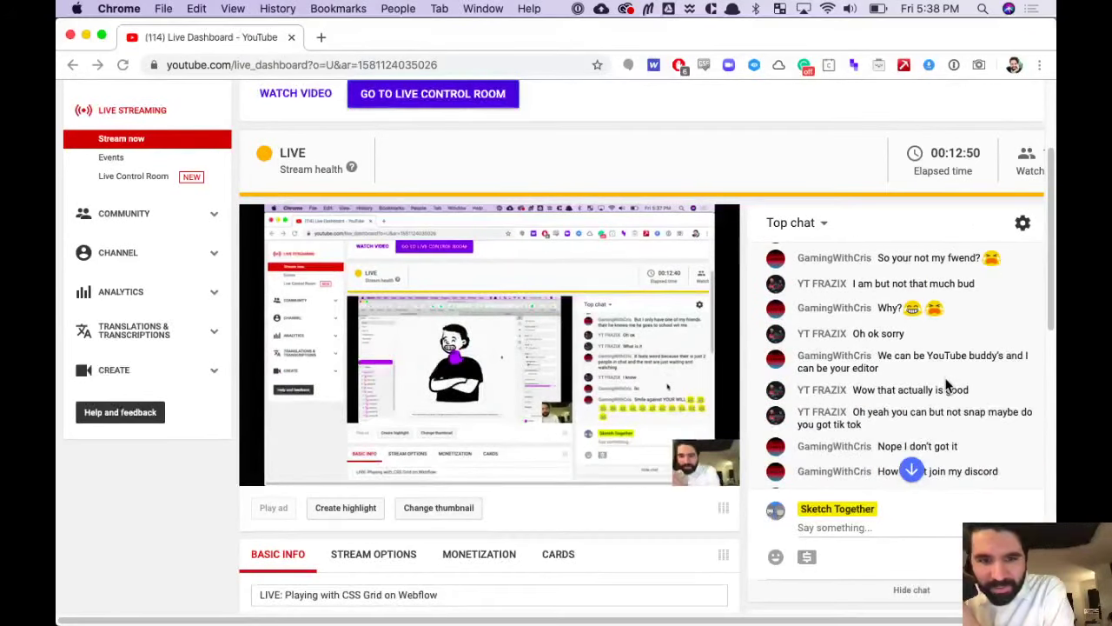
scroll(947, 385, down, 10)
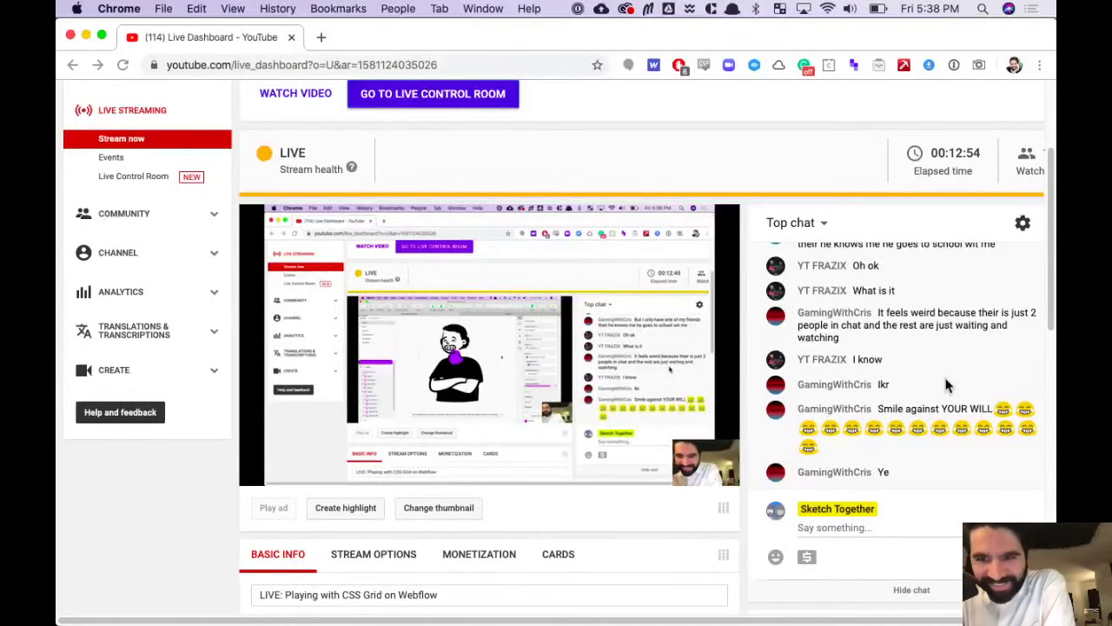
scroll(947, 384, up, 10)
scroll(947, 385, down, 10)
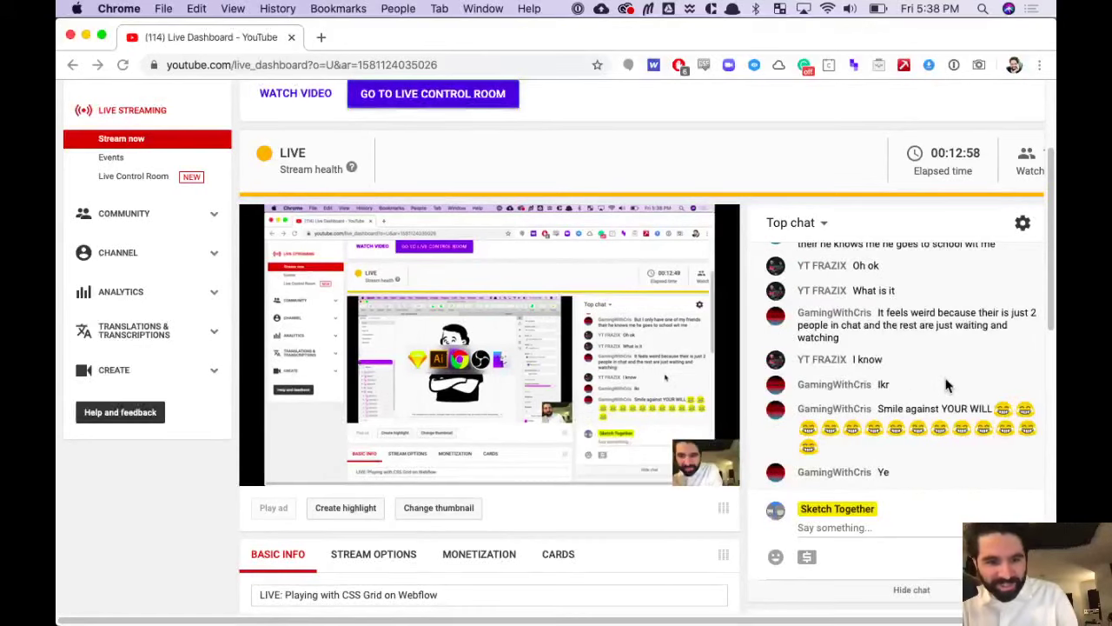
scroll(685, 540, down, 3)
scroll(685, 540, down, 3)
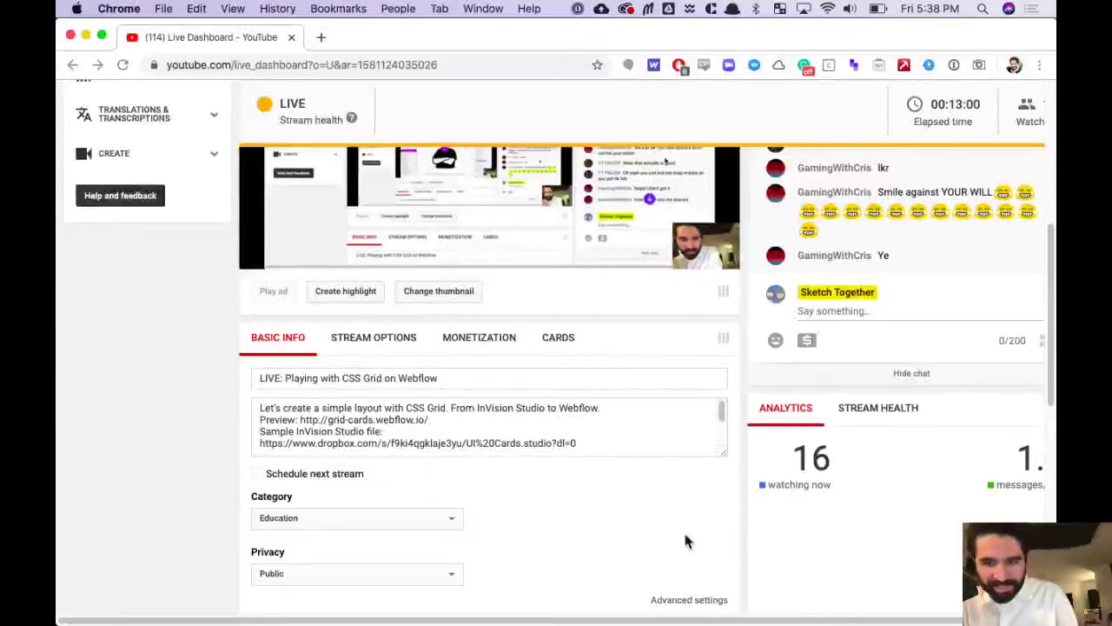
Switch to Illustrator and examine the clothes drawings in open-people.ai, especially the striped and V-neck tees without a background fill
key(super+Tab)
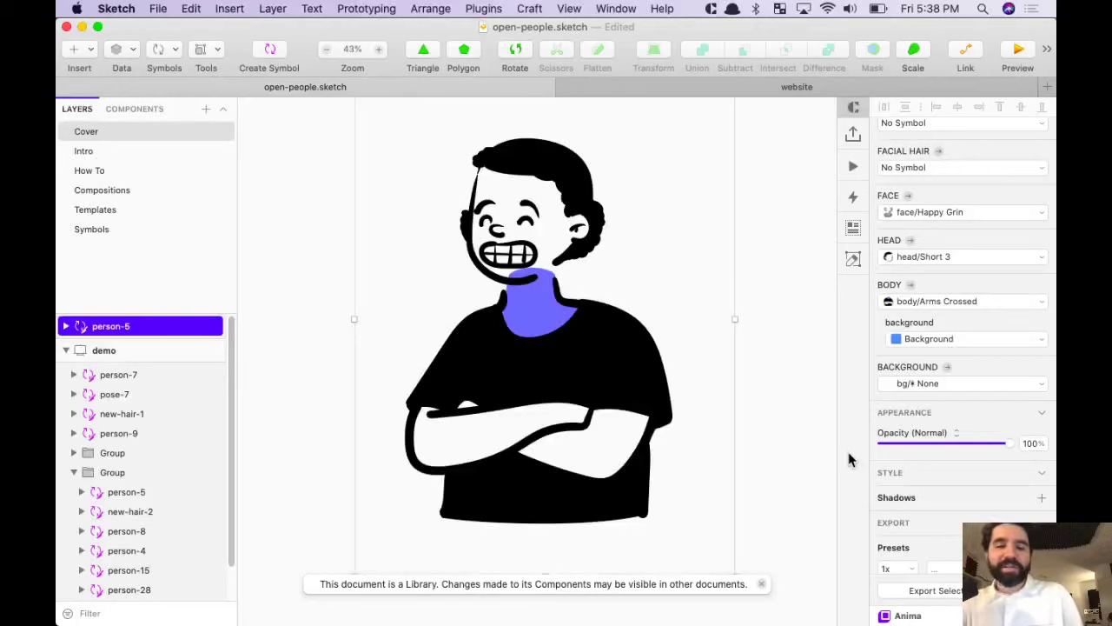
key(super+Tab)
key(super+Tab)
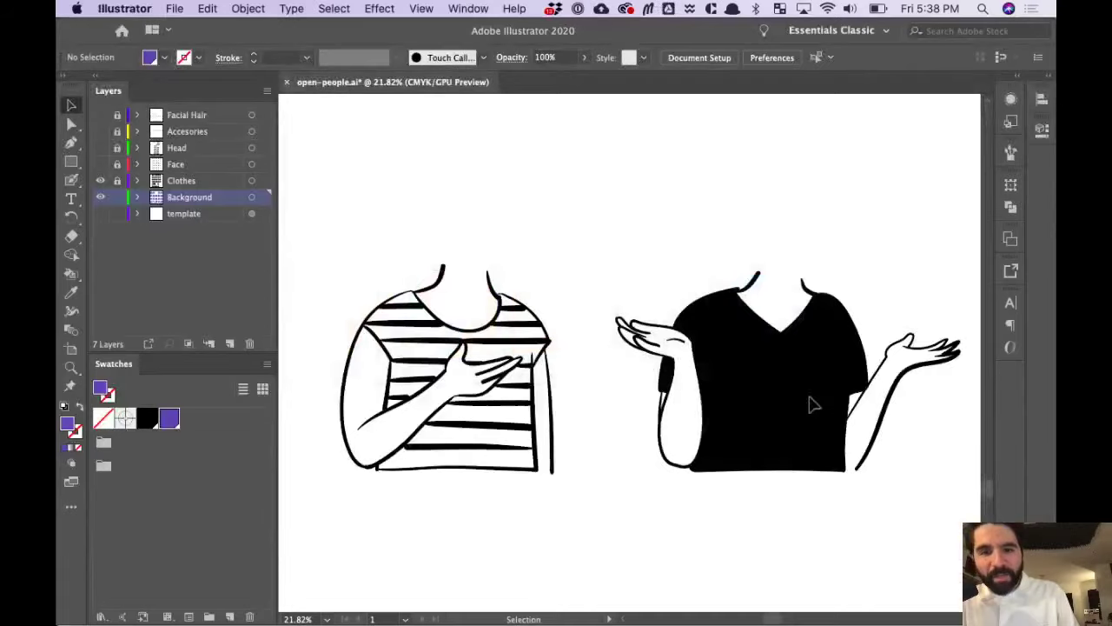
scroll(835, 235, down, 5)
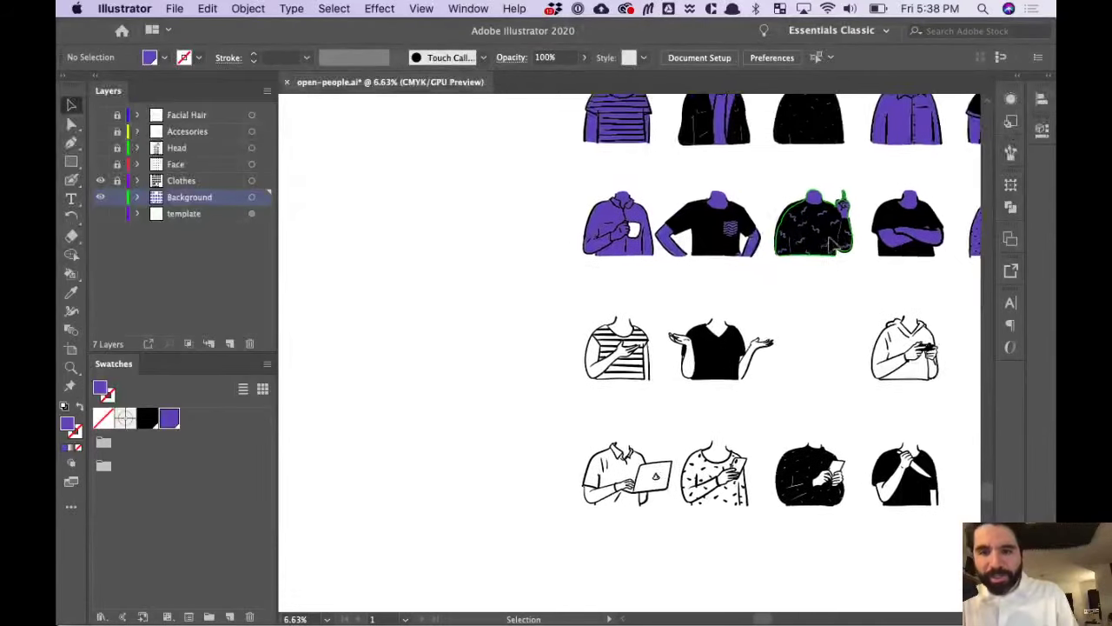
scroll(591, 287, up, 5)
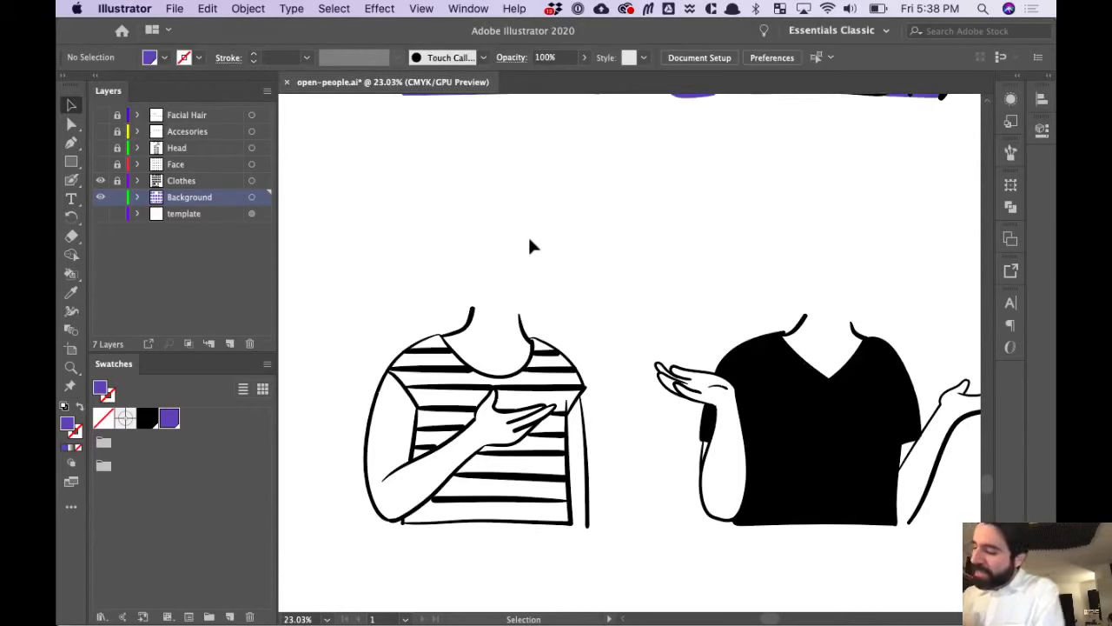
key(super+equal)
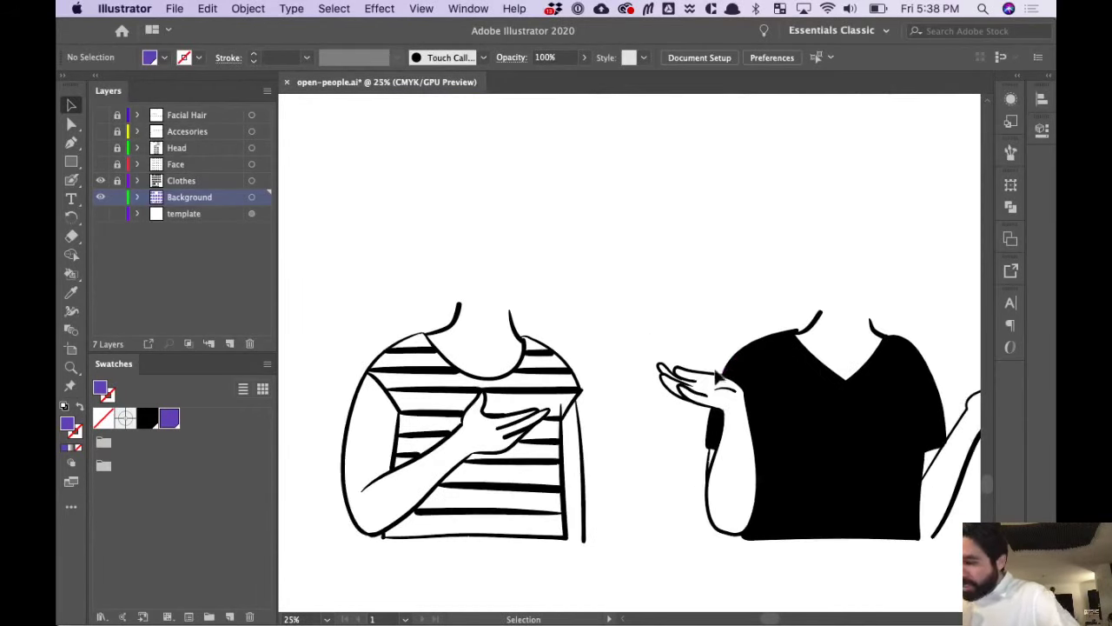
drag(595, 346, 701, 246)
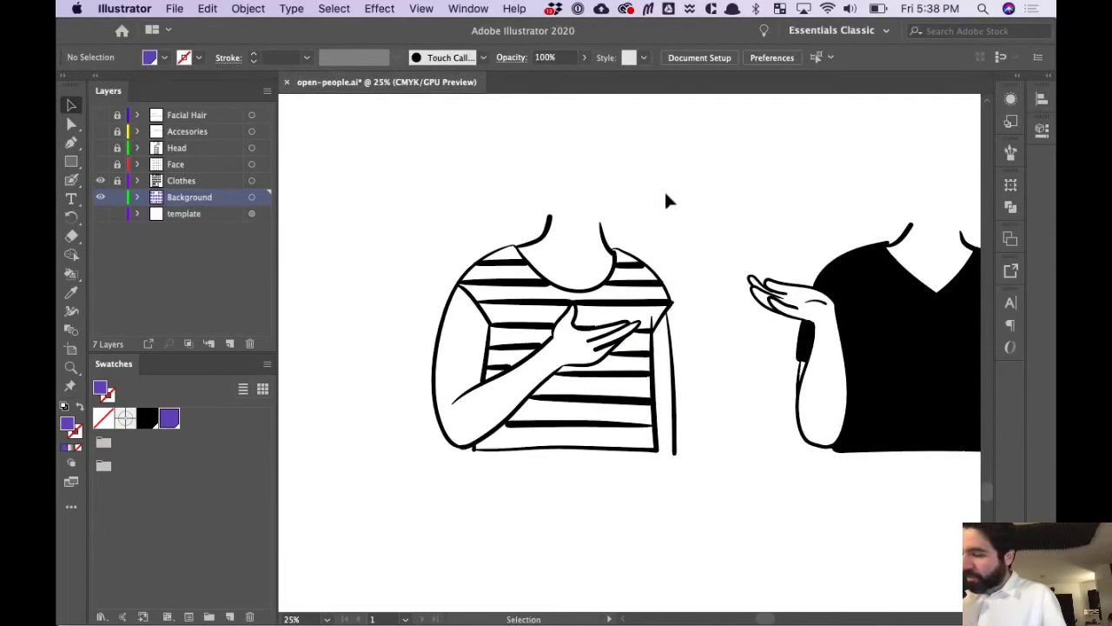
Switch to Sketch's website document and set the head override of a person in the crowd illustration to Bun 2
key(super+Tab)
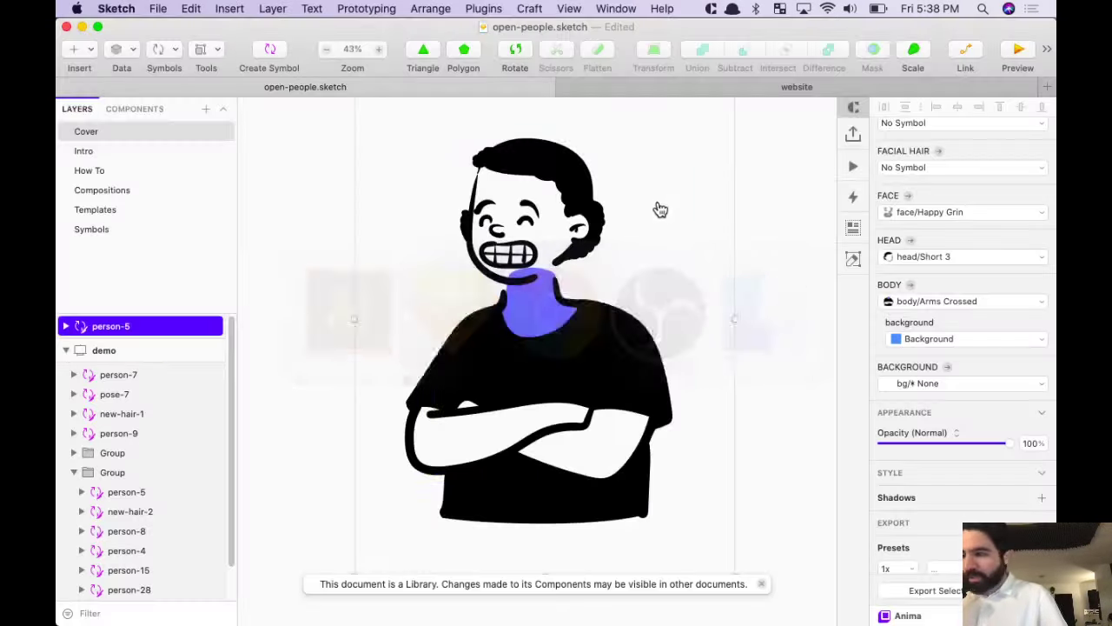
click(744, 87)
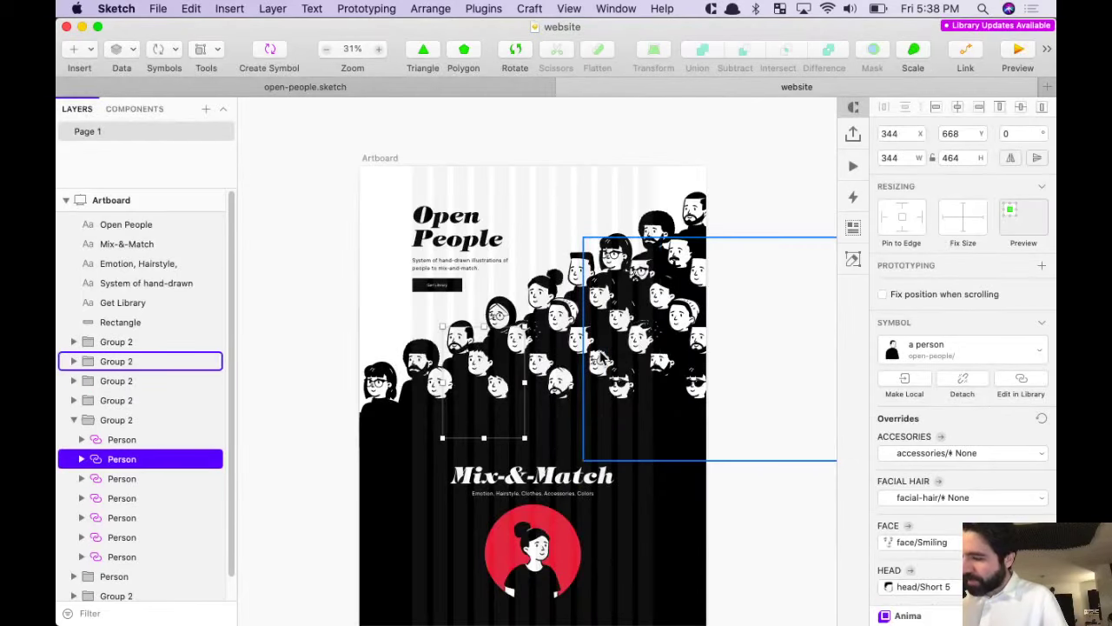
click(548, 369)
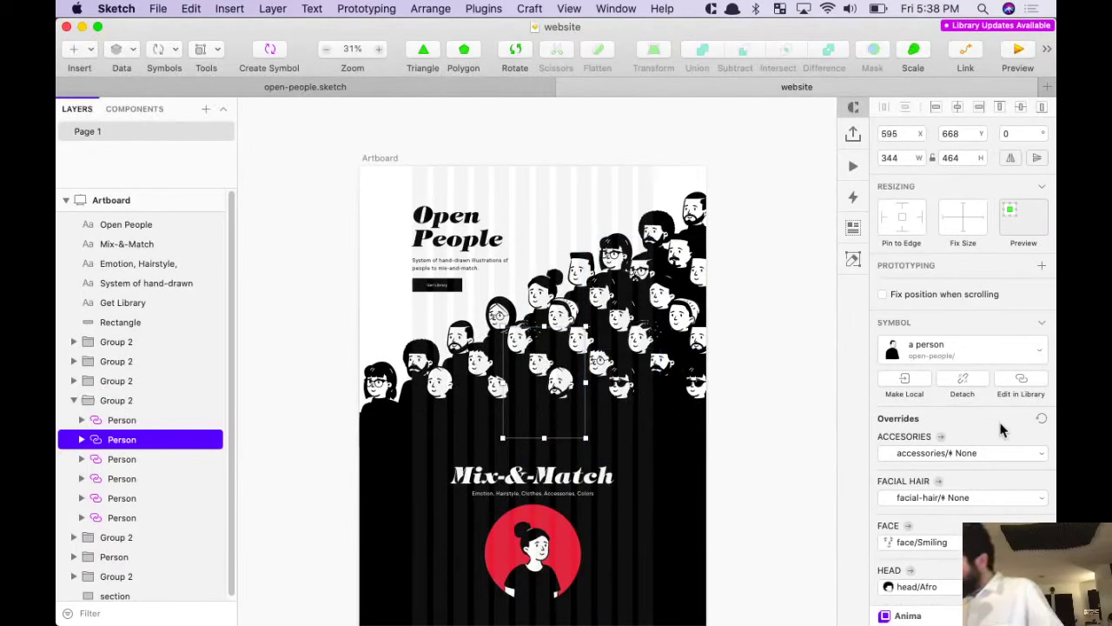
scroll(924, 445, down, 3)
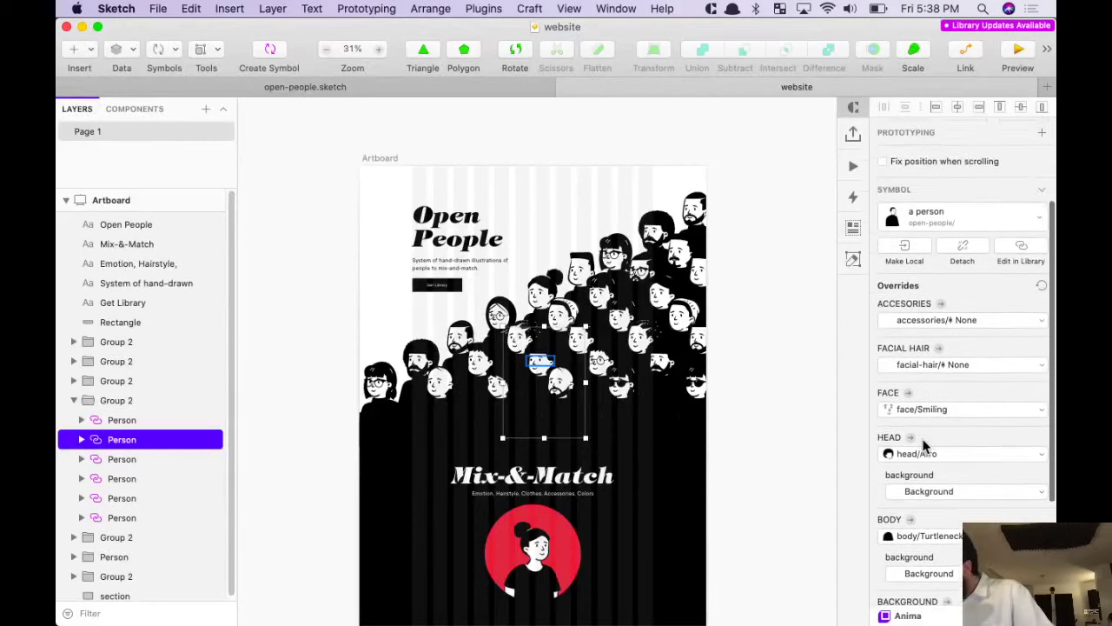
click(956, 382)
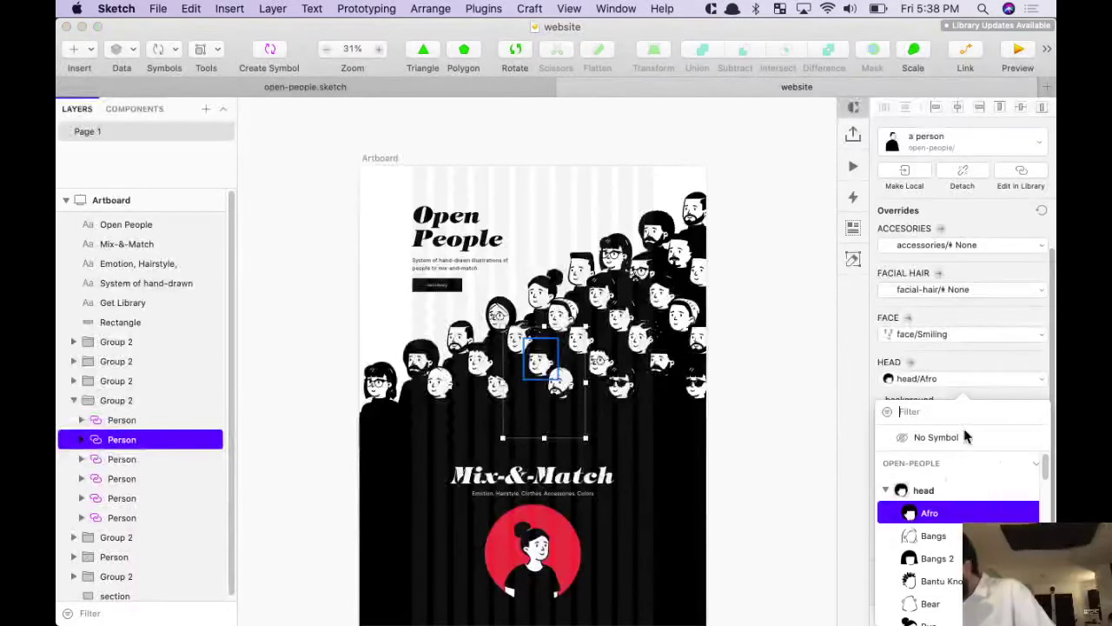
scroll(966, 469, down, 5)
click(954, 538)
Examine the crowd illustration around the changed person, where black hair and bodies overlap neighbouring figures
scroll(622, 358, up, 5)
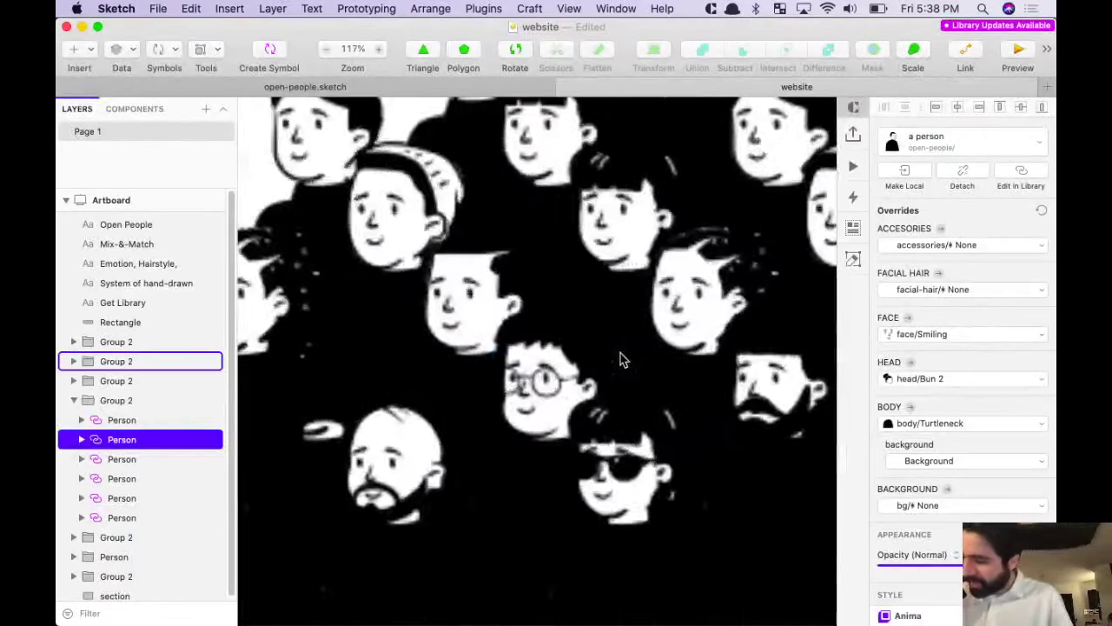
scroll(620, 360, left, 4)
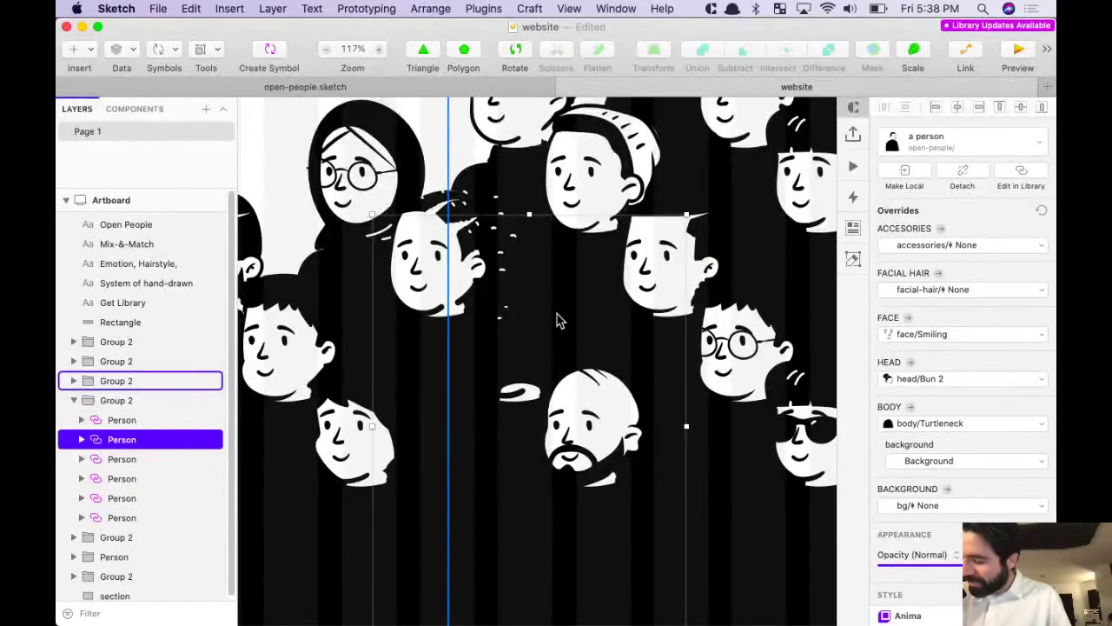
scroll(559, 321, down, 3)
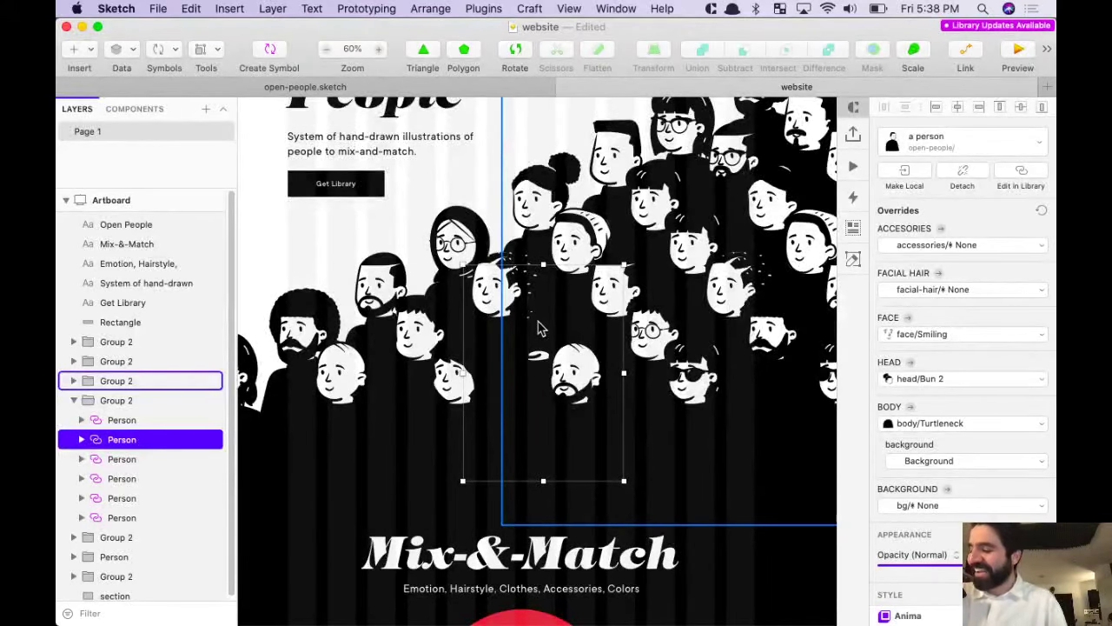
scroll(537, 328, down, 2)
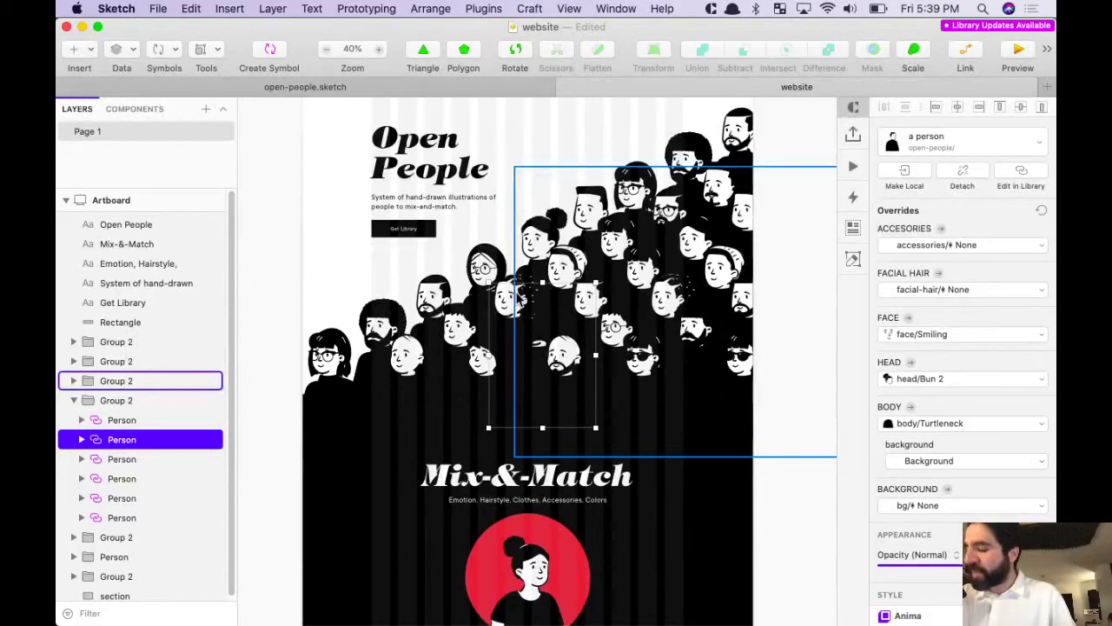
scroll(513, 336, up, 4)
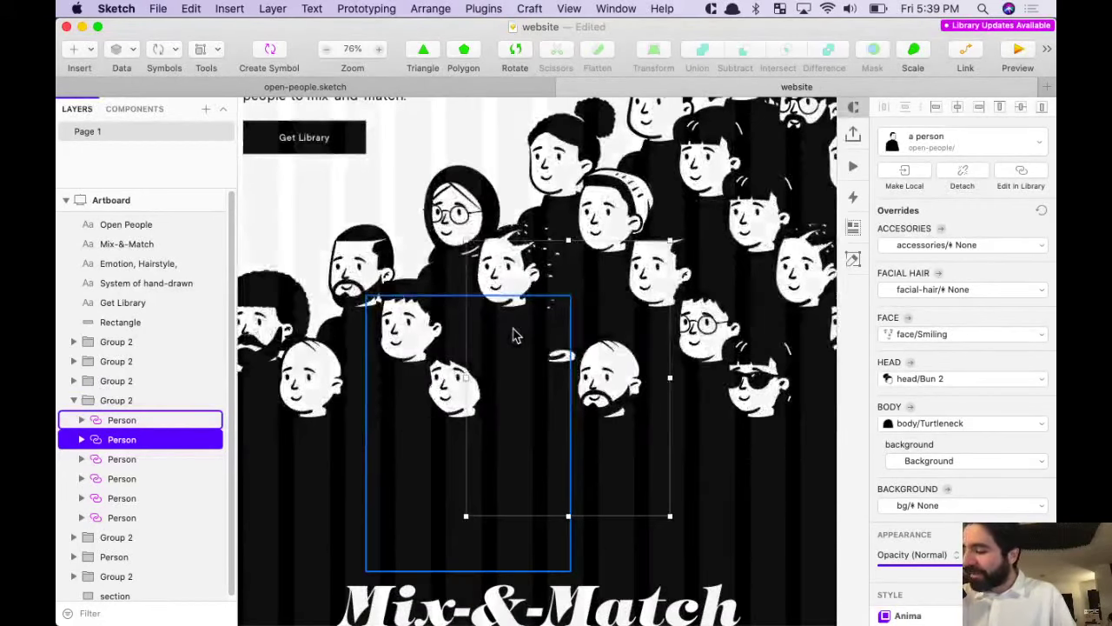
scroll(513, 337, right, 3)
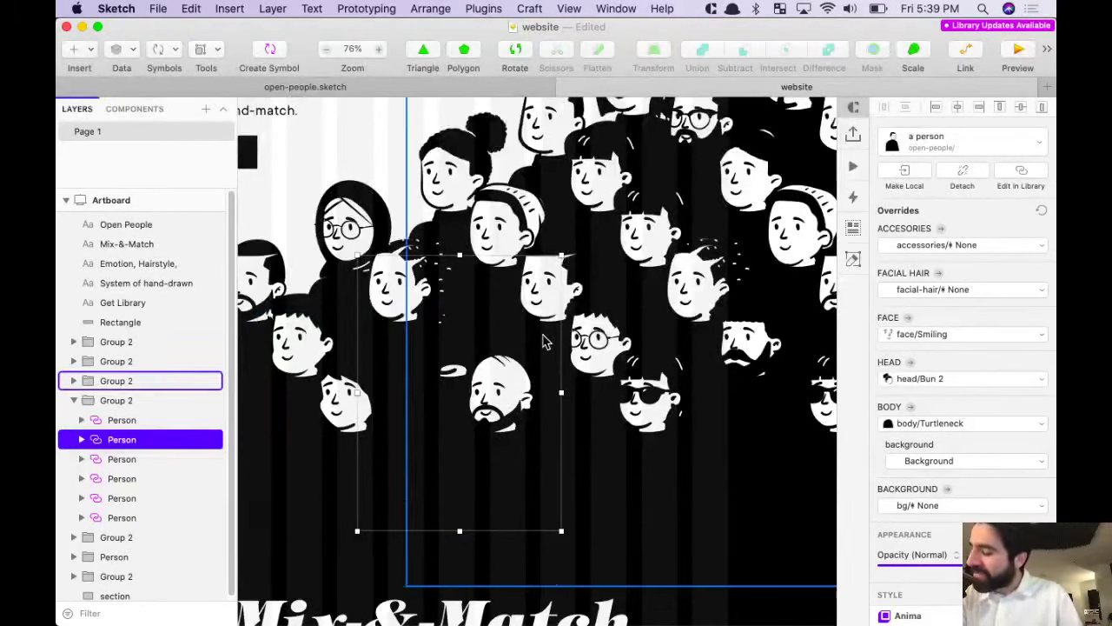
Switch to Illustrator, choose the Blob Brush tool and try a purple scribble over the striped tee, undoing it
key(super+Tab)
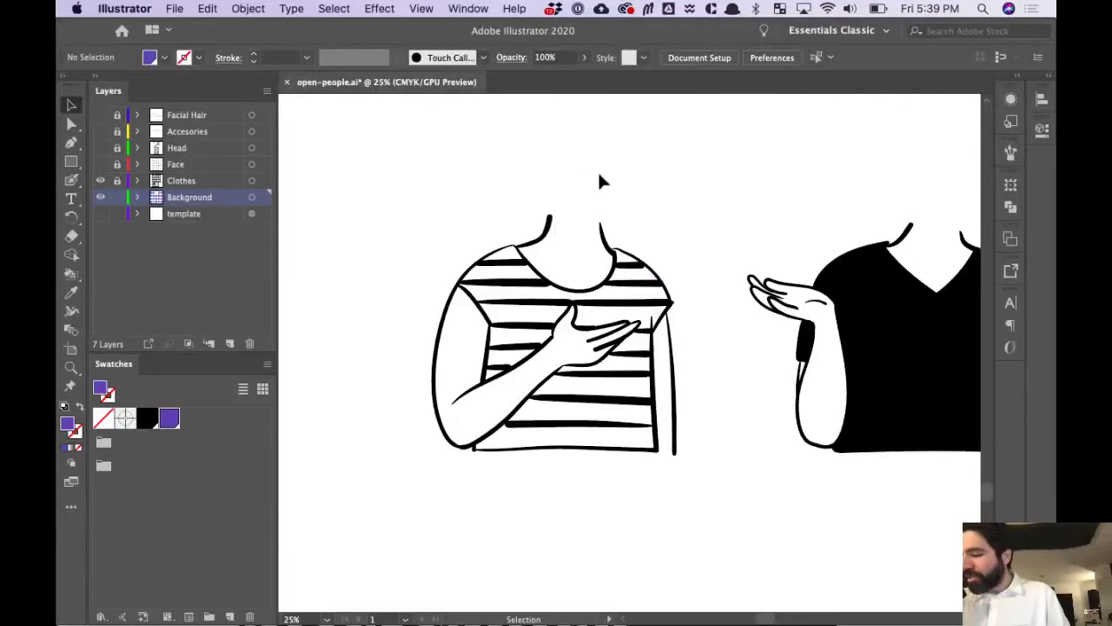
scroll(713, 397, right, 3)
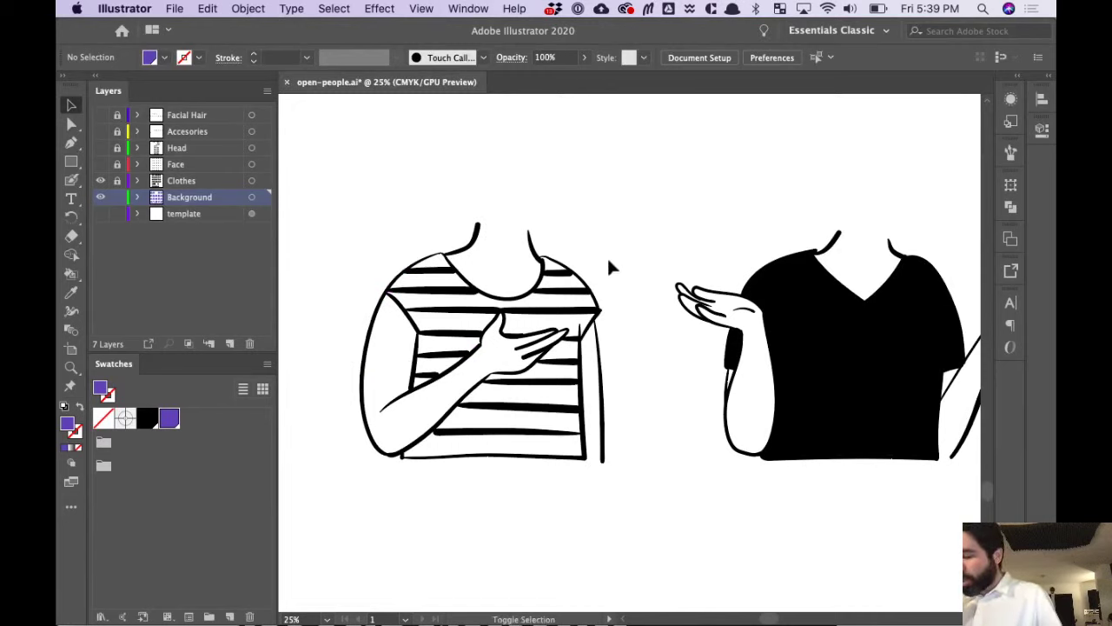
key(shift+b)
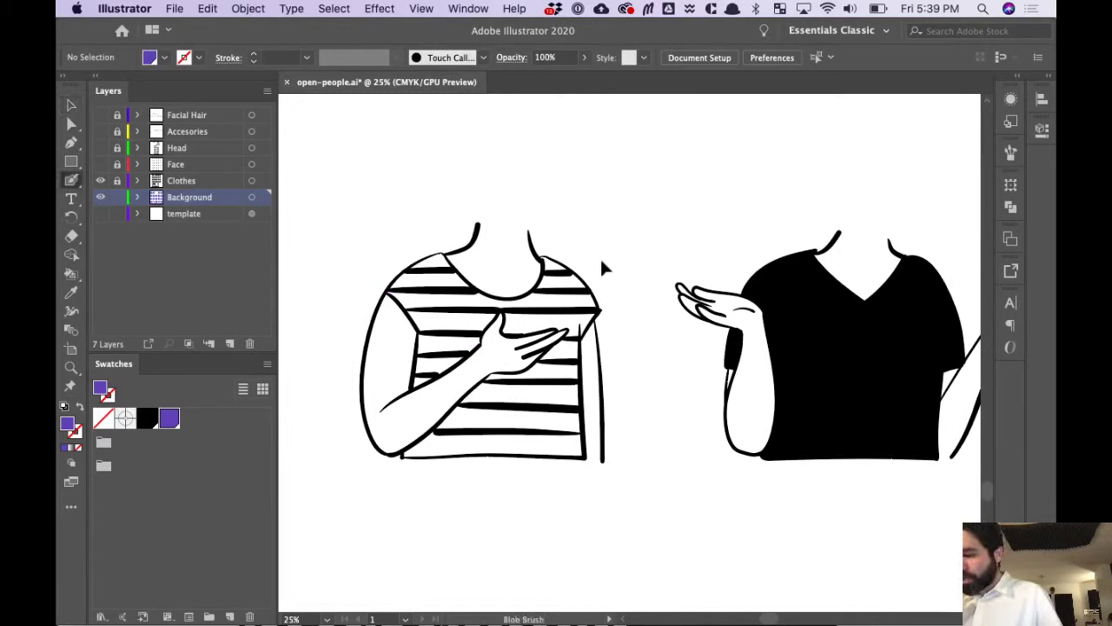
click(70, 183)
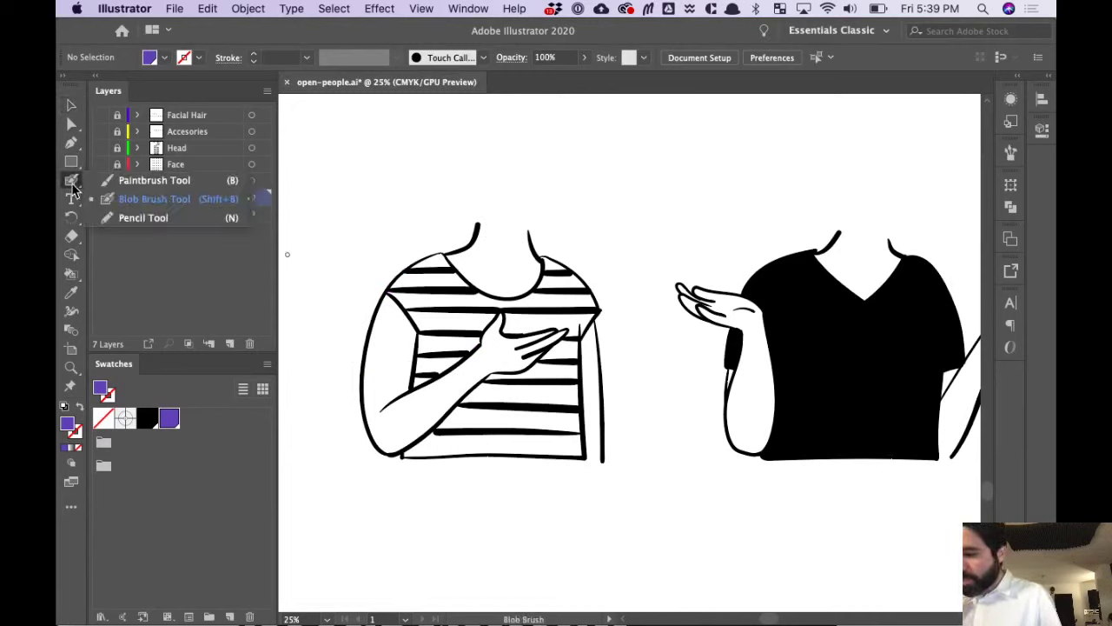
click(215, 205)
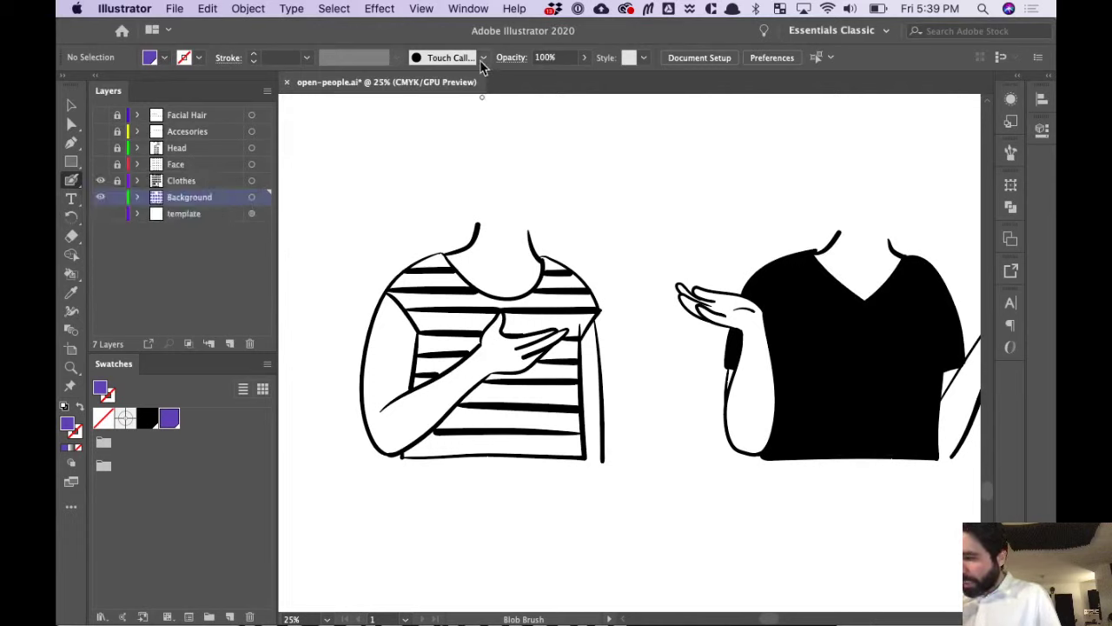
drag(376, 213, 599, 276)
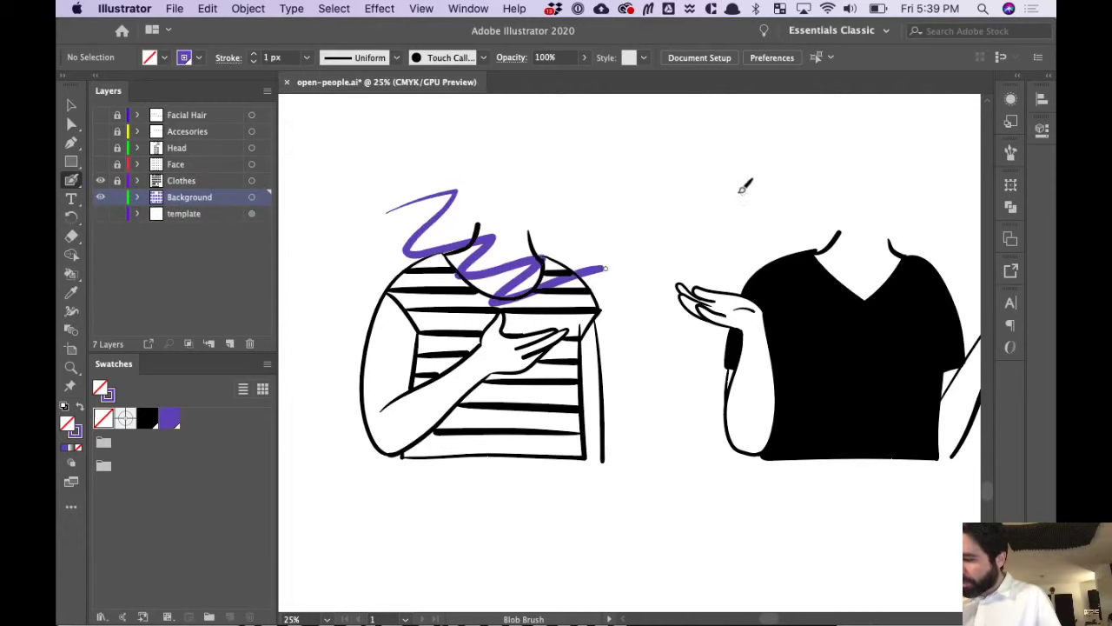
key(ctrl+z)
Trace a closed purple outline around the striped-tee figure with the Blob Brush, following the neck, shoulders, arms and hem
key(super+=)
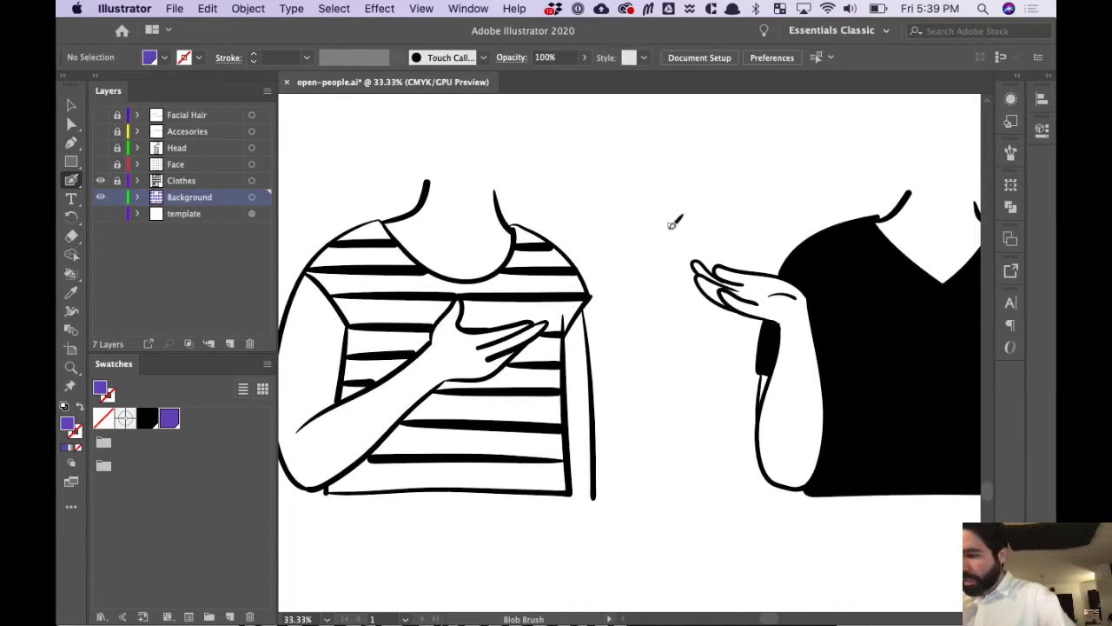
drag(576, 261, 683, 276)
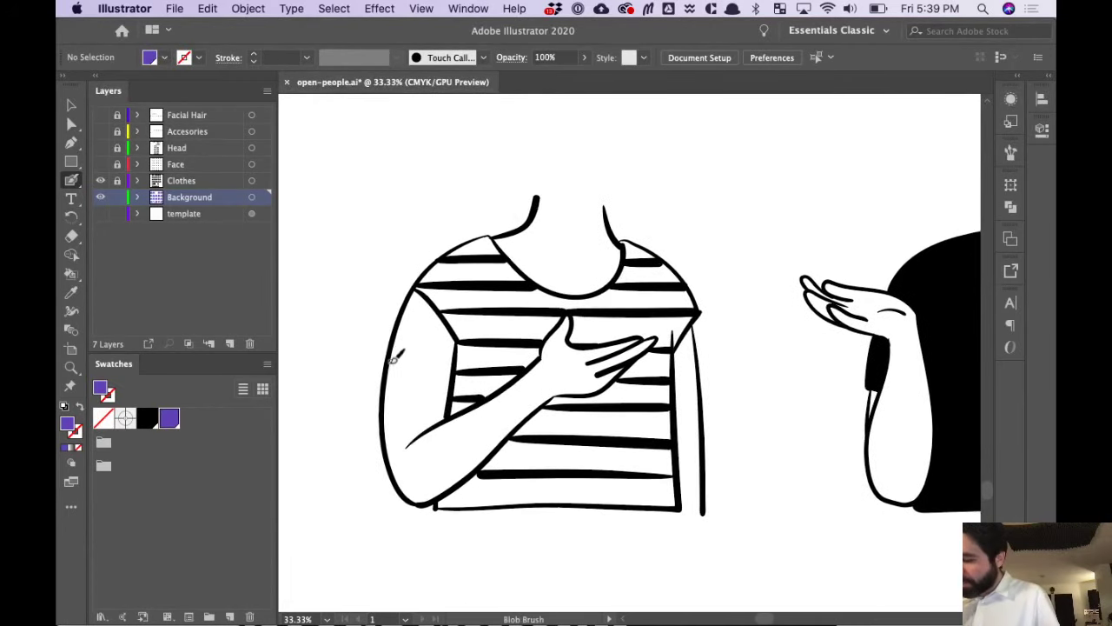
mouse_move(393, 372)
mouse_down()
mouse_move(428, 278)
mouse_move(457, 250)
mouse_move(526, 230)
mouse_move(549, 190)
mouse_move(602, 191)
mouse_move(618, 250)
mouse_up()
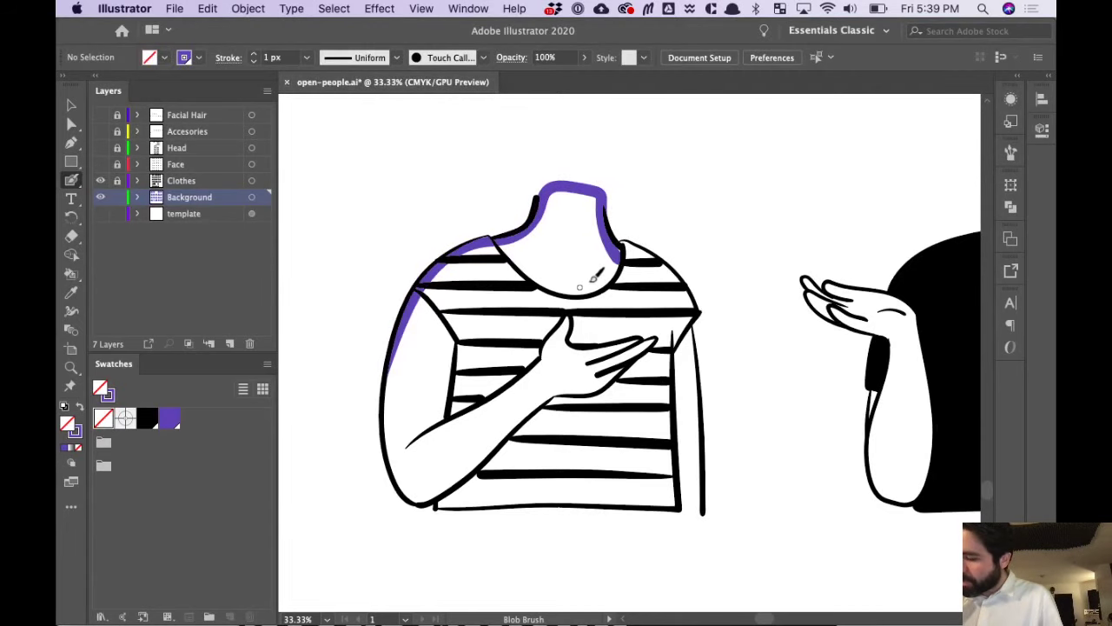
drag(591, 281, 573, 279)
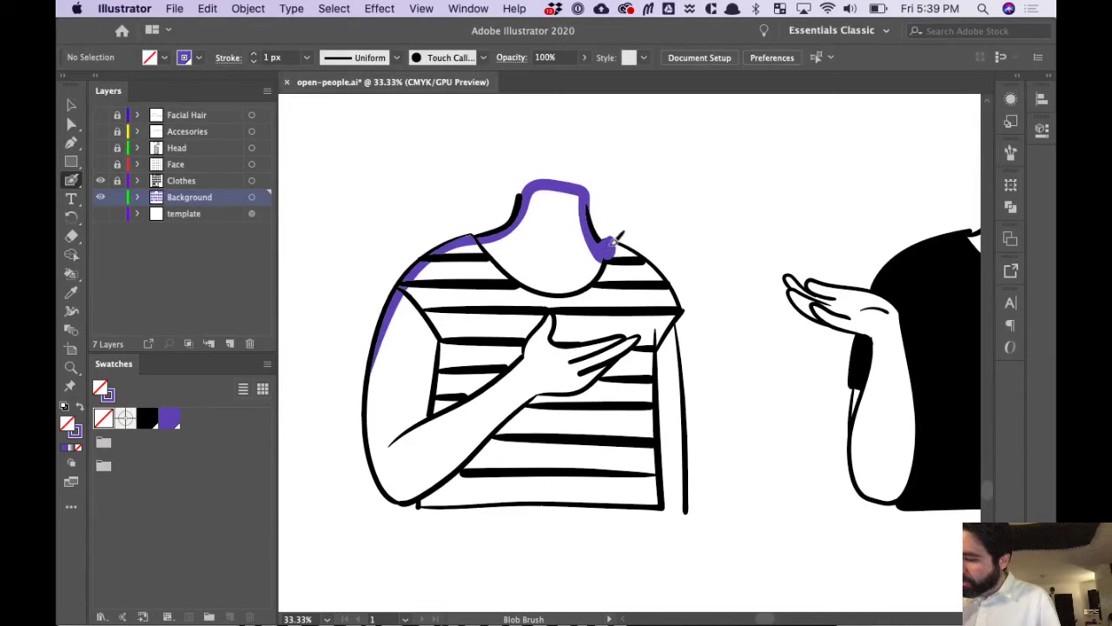
mouse_move(606, 242)
mouse_down()
mouse_move(653, 255)
mouse_move(670, 280)
mouse_move(681, 306)
mouse_move(673, 379)
mouse_up()
drag(676, 332, 683, 478)
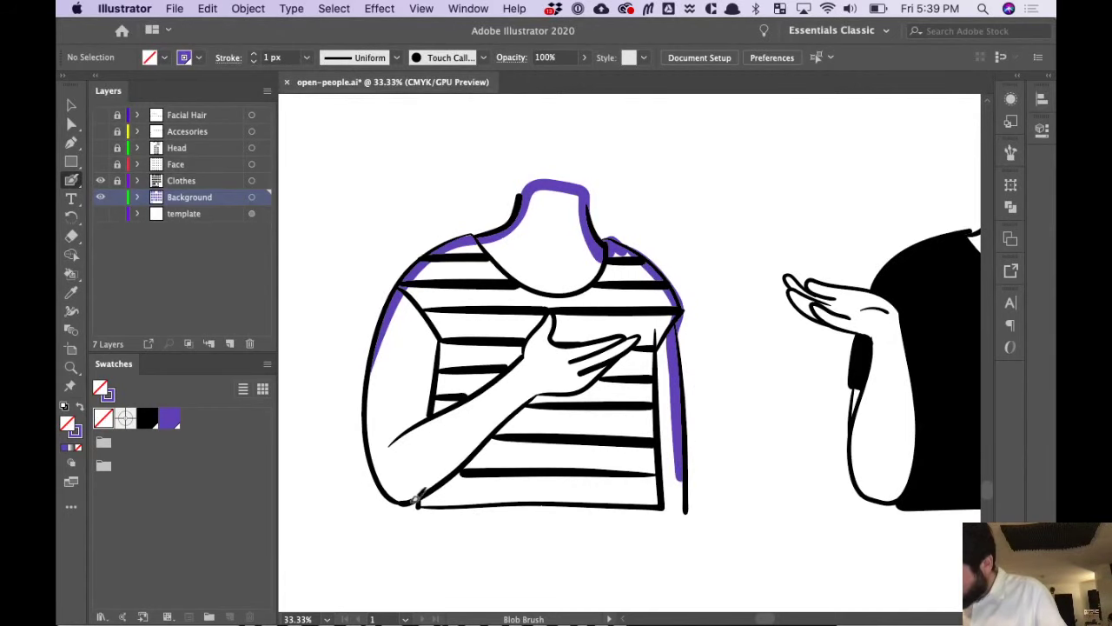
drag(421, 498, 624, 495)
mouse_move(631, 494)
mouse_down()
mouse_move(684, 505)
mouse_move(628, 499)
mouse_move(683, 503)
mouse_move(675, 460)
mouse_up()
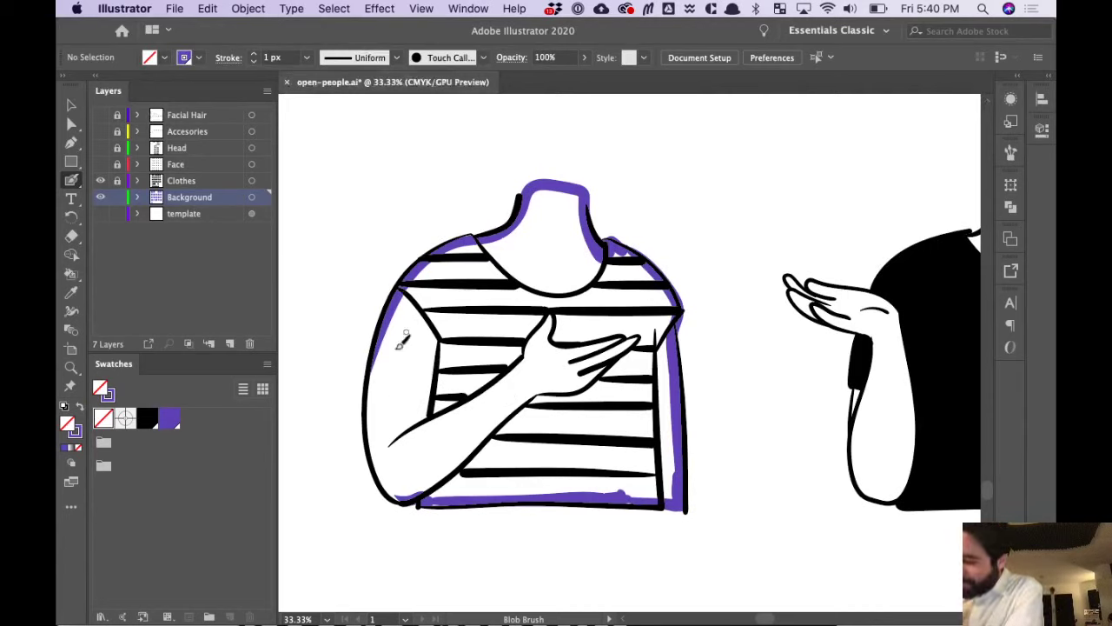
mouse_move(378, 365)
mouse_down()
mouse_move(368, 415)
mouse_move(378, 460)
mouse_move(401, 489)
mouse_up()
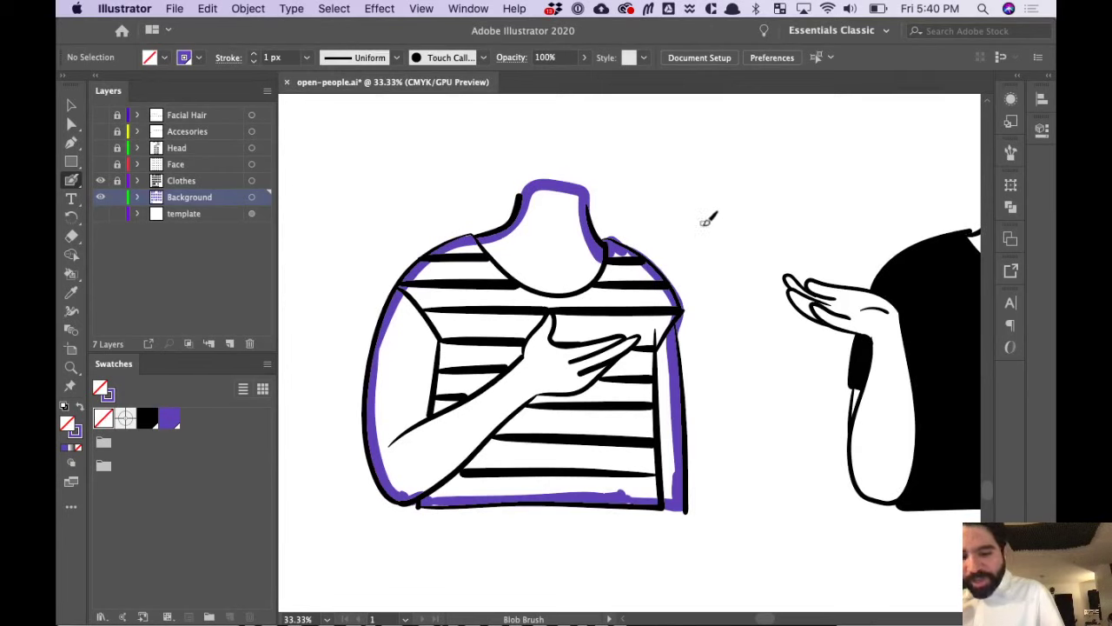
Select the purple outline, try moving it away from the striped-tee figure and undo the move
key(v)
click(564, 188)
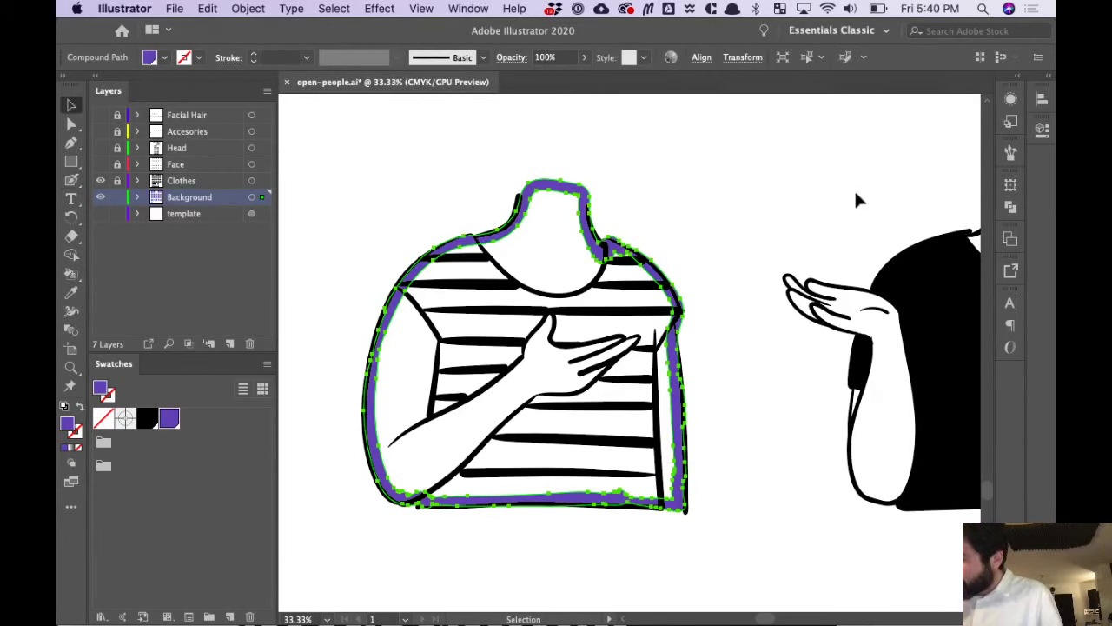
drag(569, 185, 734, 106)
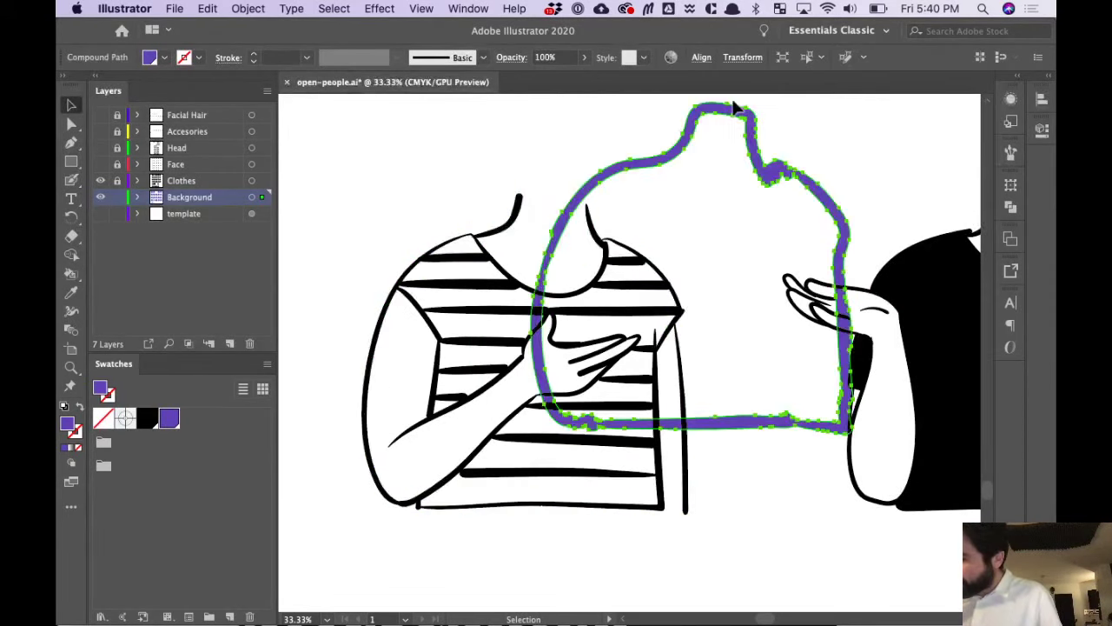
key(super+z)
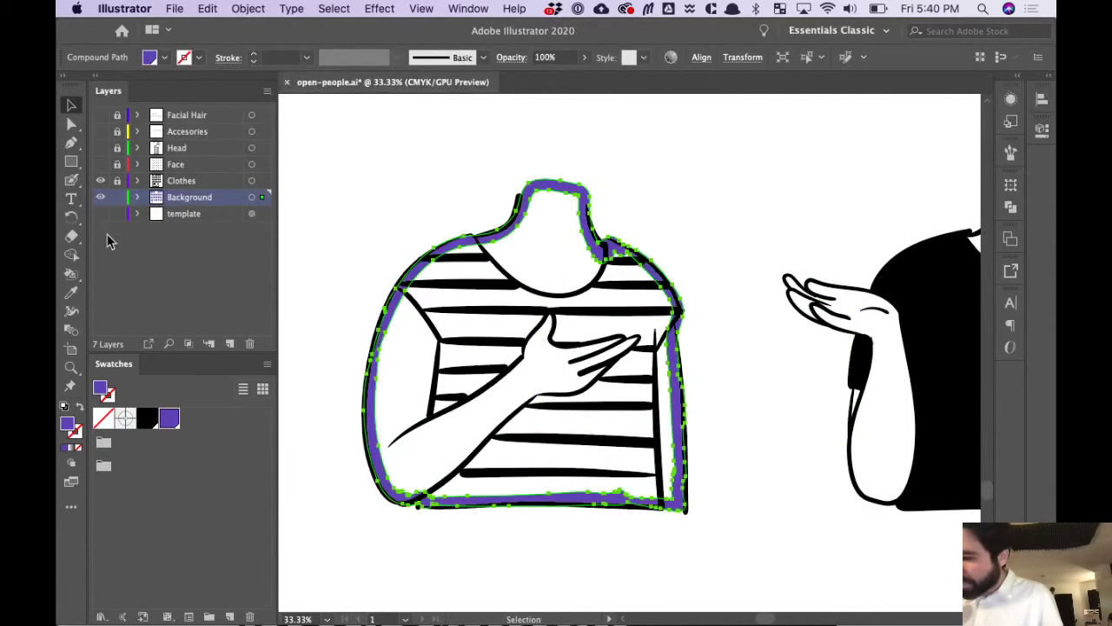
Hide the Clothes layer, delete the outline's inner path in isolation mode to make it solid, and show Clothes again
click(99, 180)
click(816, 182)
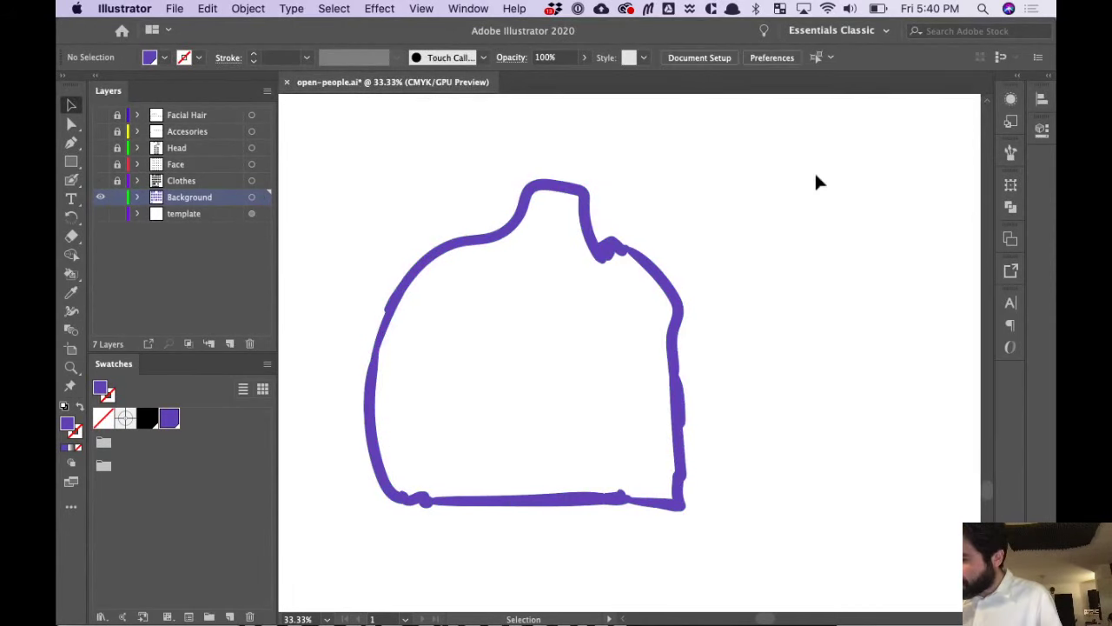
double_click(565, 191)
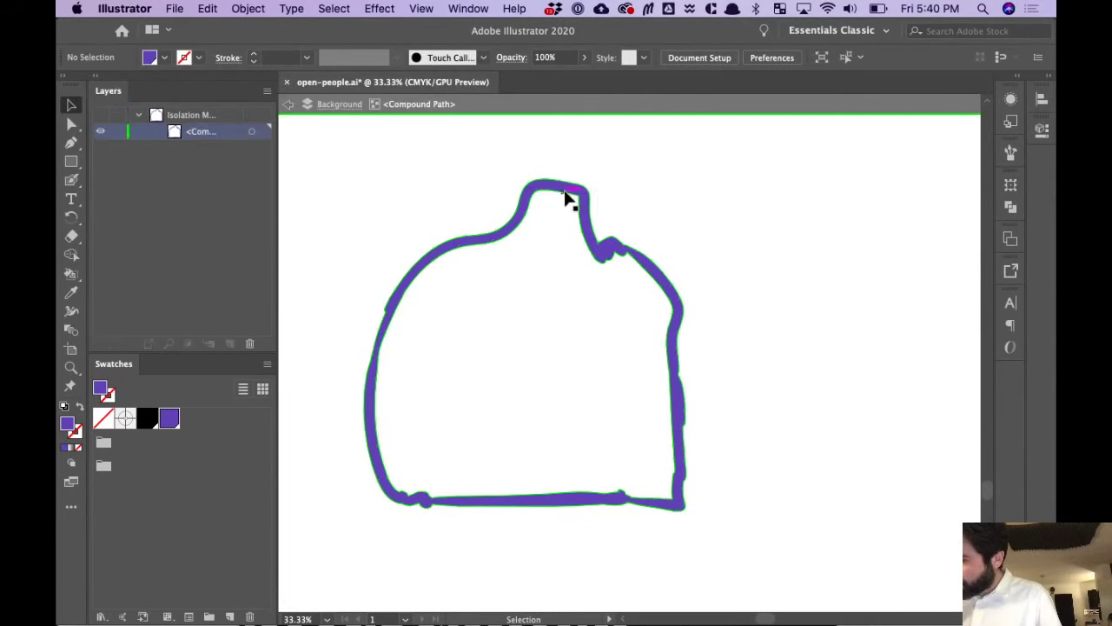
click(568, 193)
key(Delete)
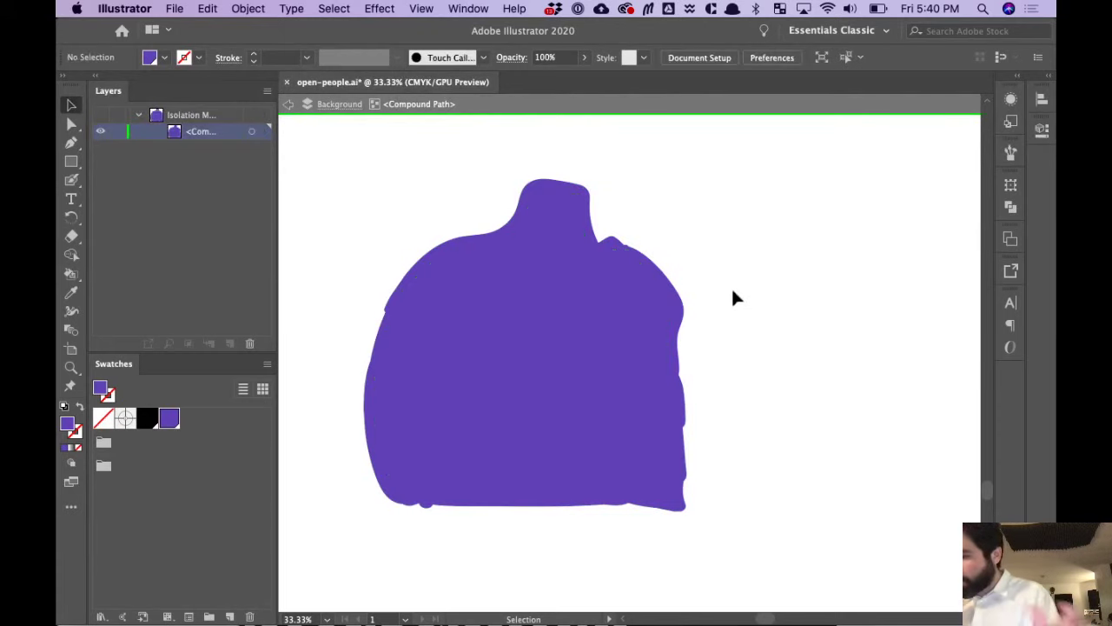
double_click(729, 231)
click(100, 179)
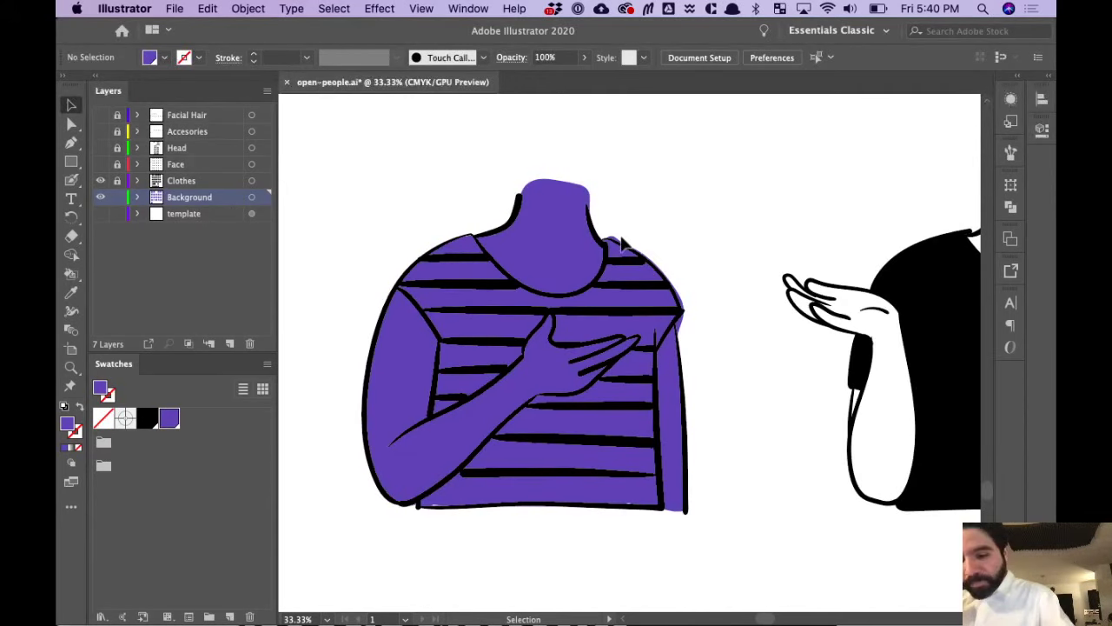
Select the purple fill behind the striped tee and erase the parts spilling over the shoulder opposite the bent arm
key(super+equal)
key(super+equal)
drag(642, 222, 618, 417)
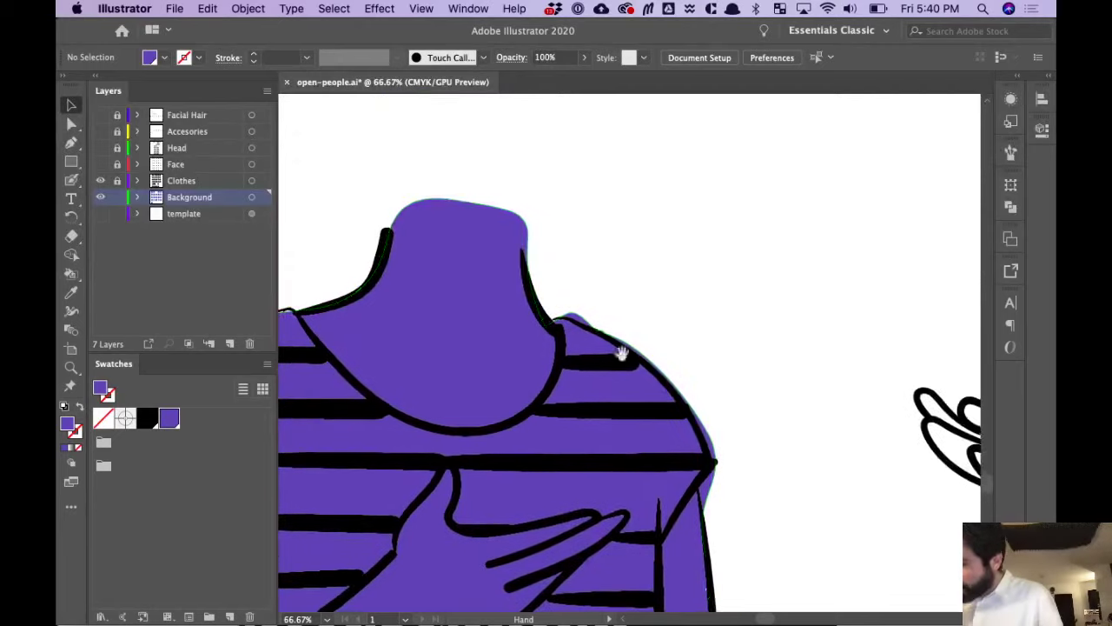
click(639, 357)
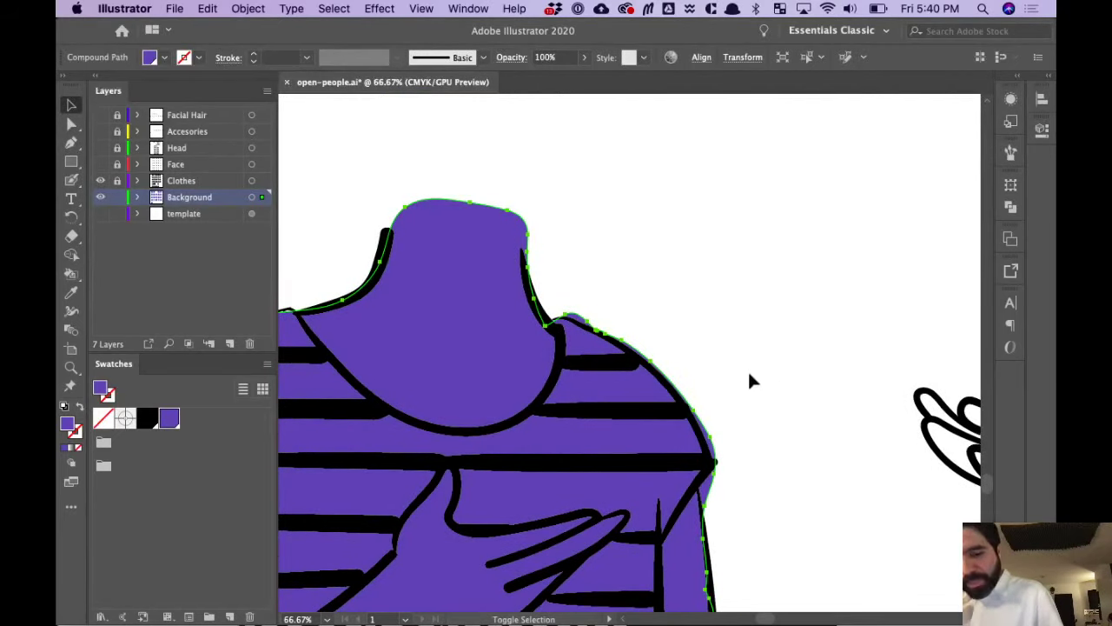
key(shift+e)
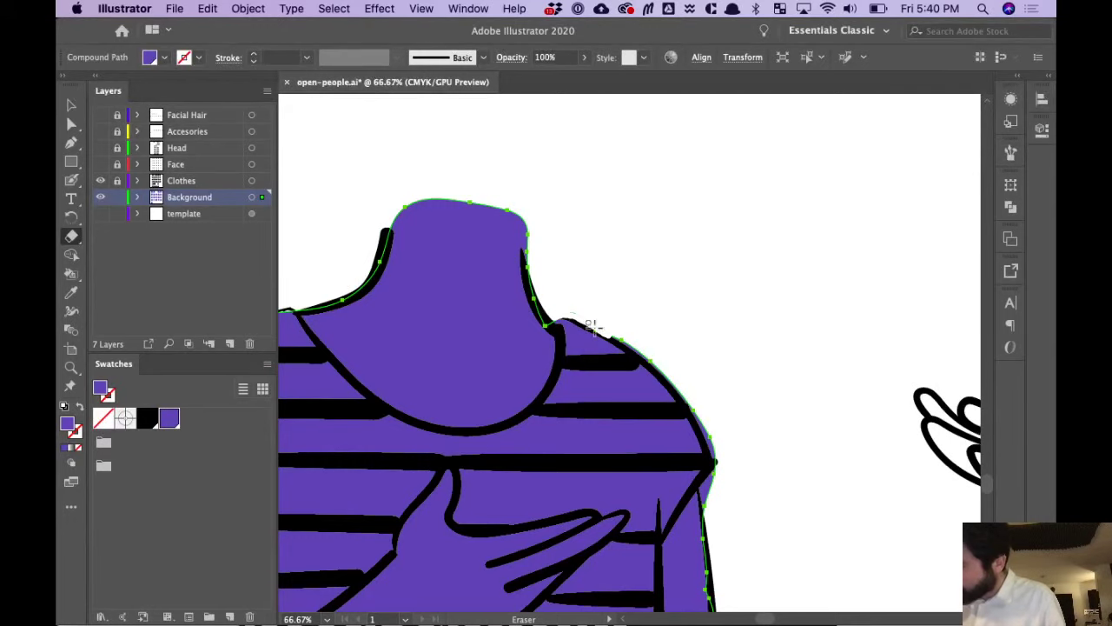
scroll(820, 352, down, 3)
scroll(819, 353, right, 2)
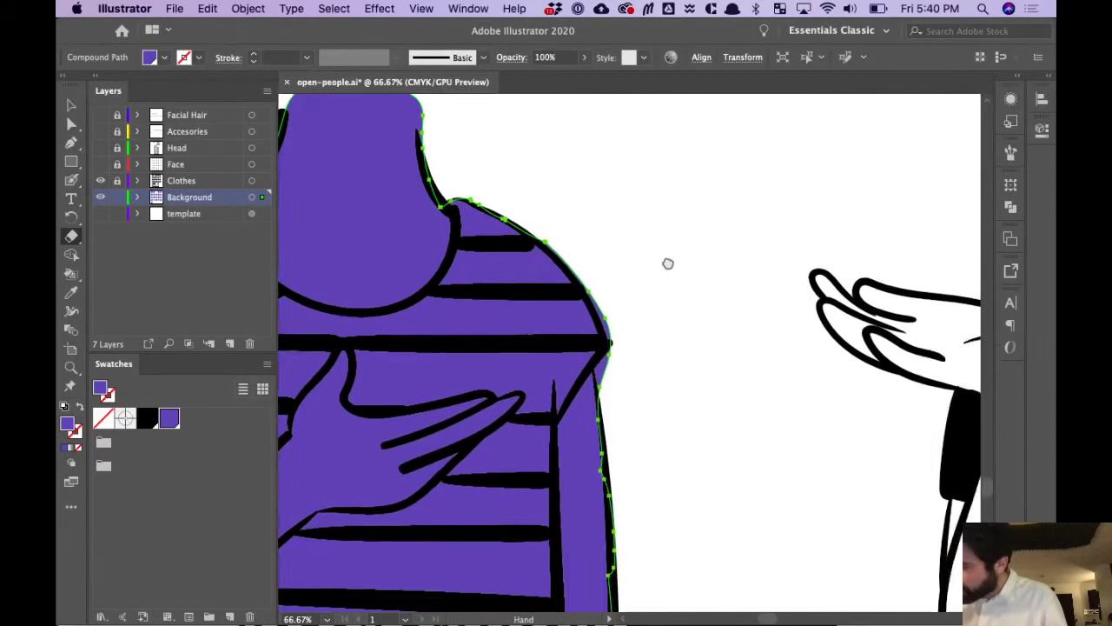
mouse_move(471, 193)
mouse_down()
mouse_move(561, 239)
mouse_move(528, 222)
mouse_move(563, 251)
mouse_up()
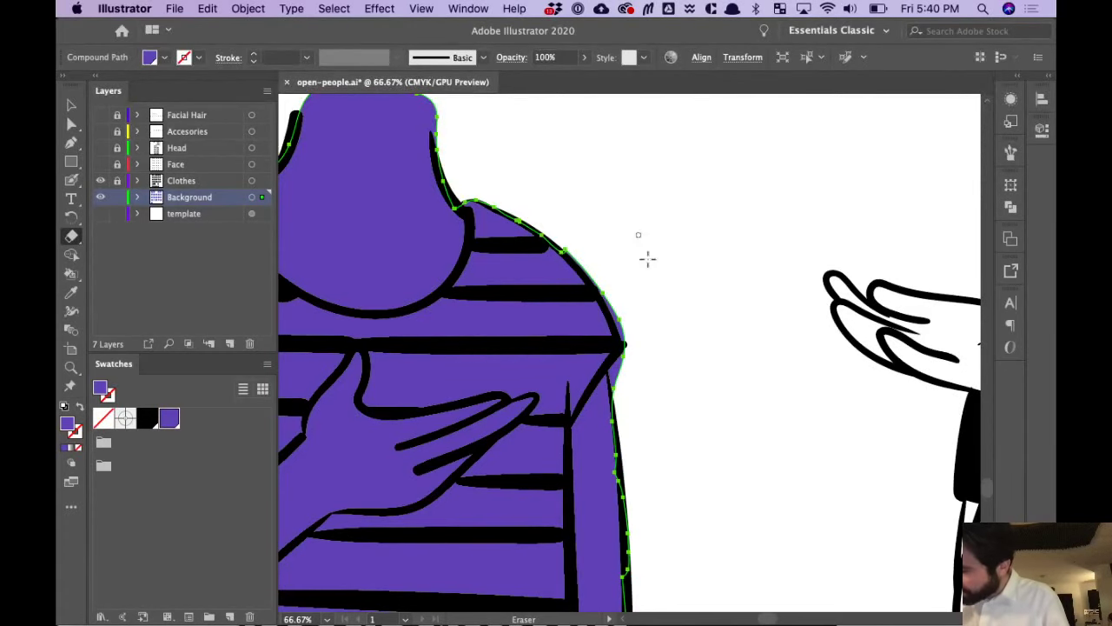
Erase the excess purple sticking out around the pointed sleeve corner of the striped tee
scroll(648, 258, down, 4)
scroll(647, 258, right, 1)
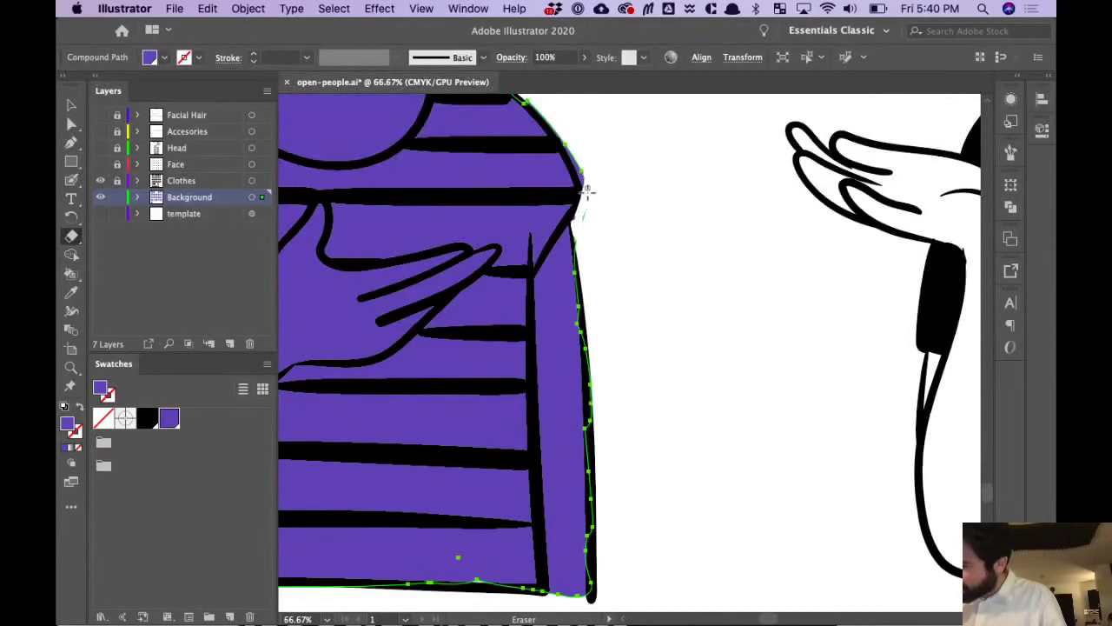
drag(575, 157, 569, 149)
Fill the small gaps along the striped tee's bottom hem with purple using the Blob Brush
key(space)
drag(672, 335, 794, 260)
drag(685, 289, 762, 320)
drag(658, 353, 774, 330)
scroll(773, 329, left, 1)
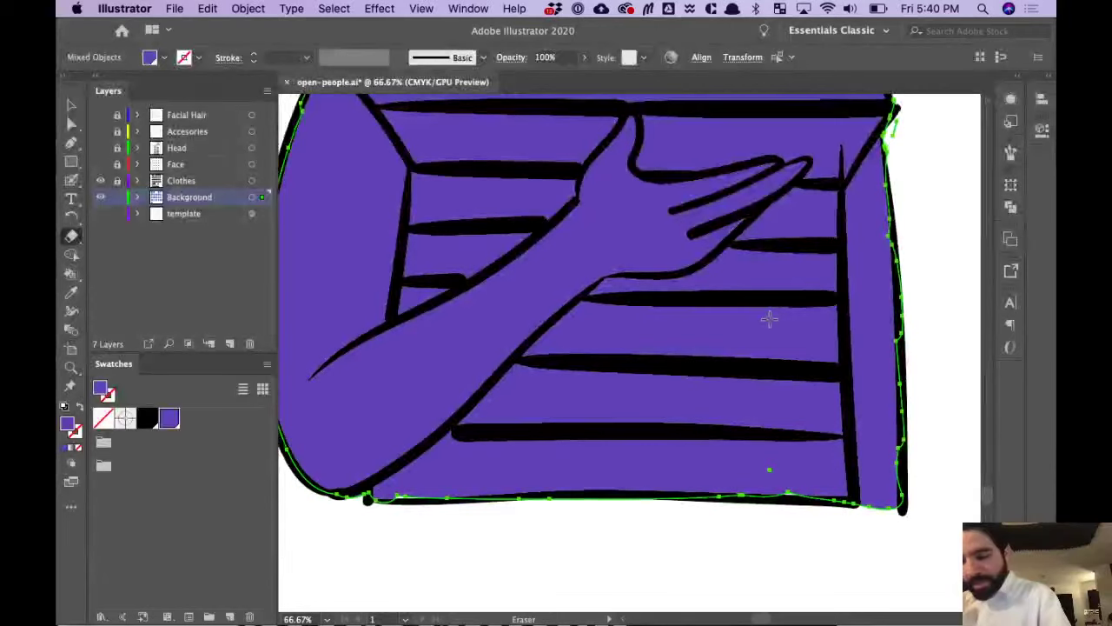
key(shift+b)
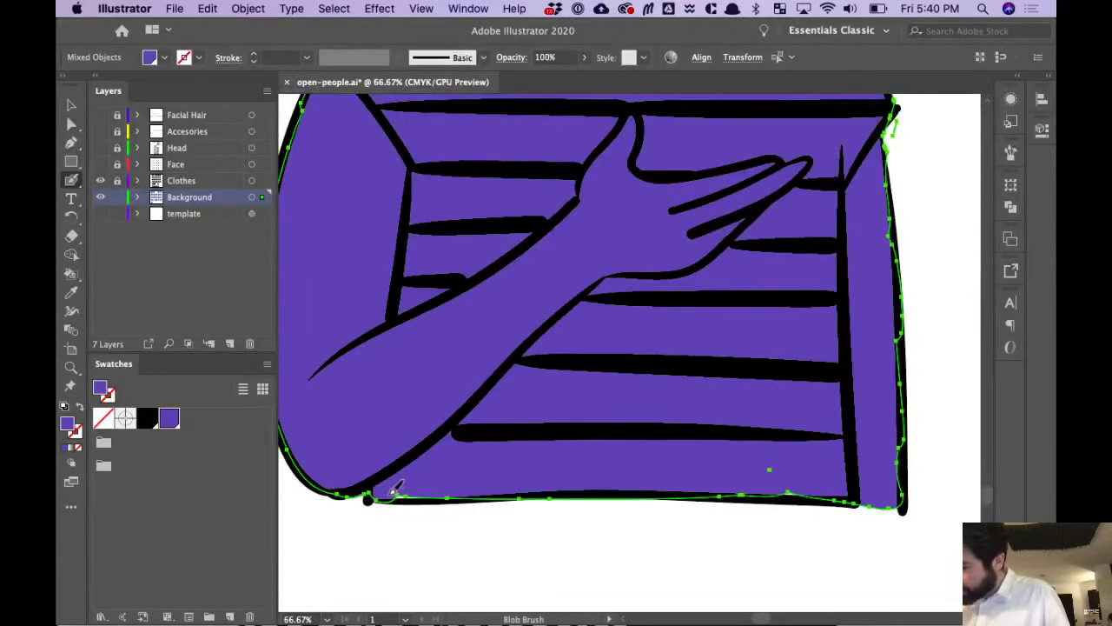
drag(404, 495, 452, 496)
drag(782, 492, 820, 497)
Select the striped-tee figure's purple fill, try moving it away from the line art and undo the move
scroll(861, 472, down, 2)
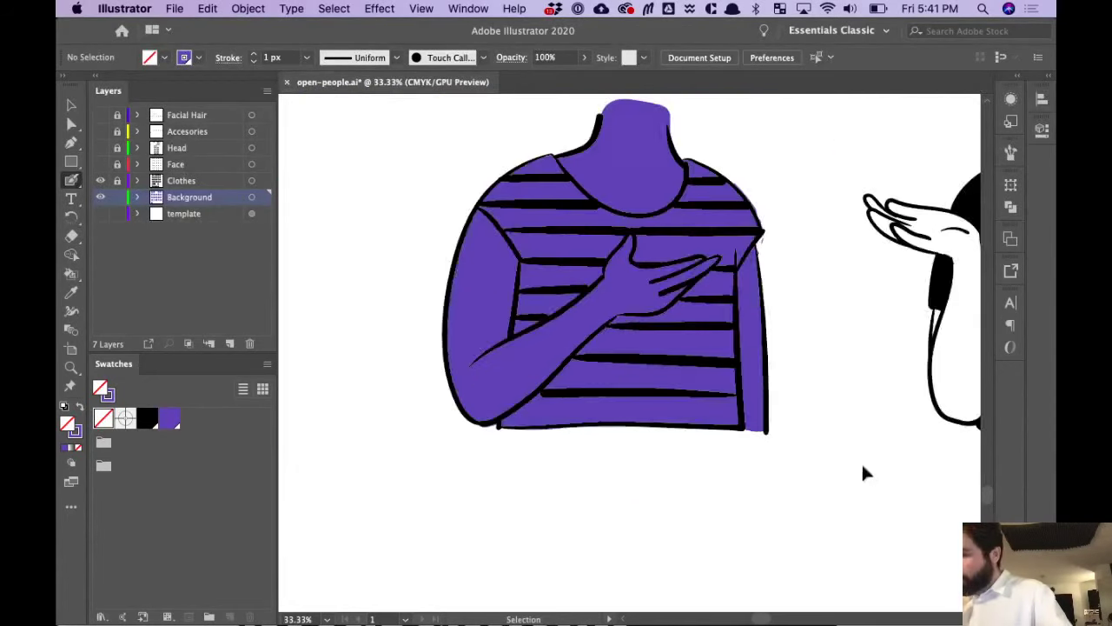
key(v)
drag(662, 185, 697, 150)
key(super+z)
drag(774, 233, 730, 290)
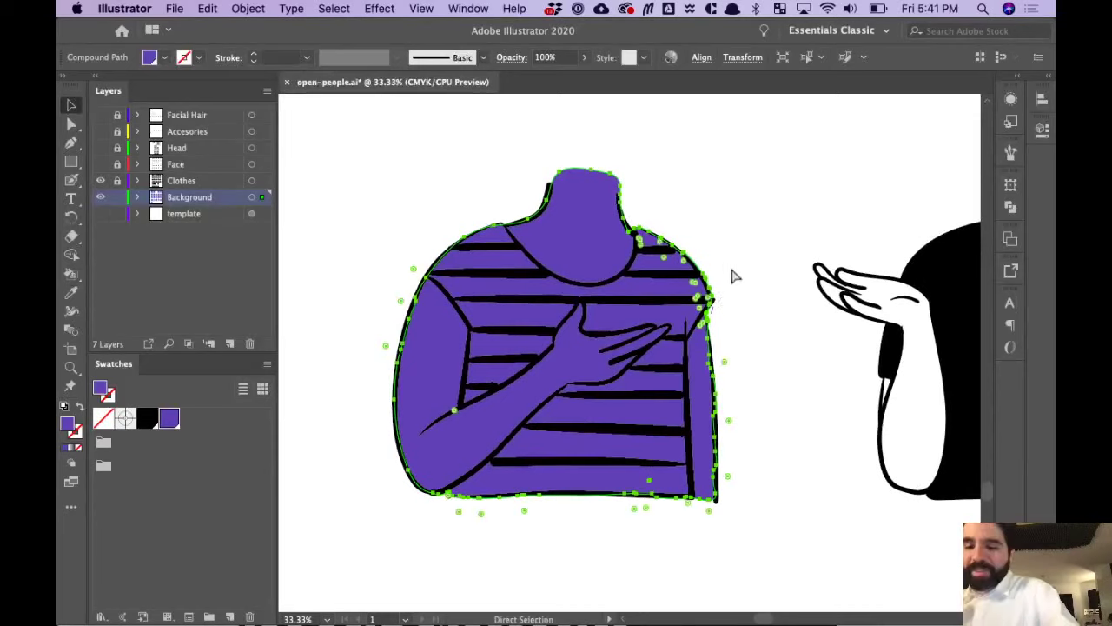
Simplify the purple fill's path, reducing its anchor points until the simplification slider is slightly below its midpoint
key(super+equal)
scroll(847, 347, right, 3)
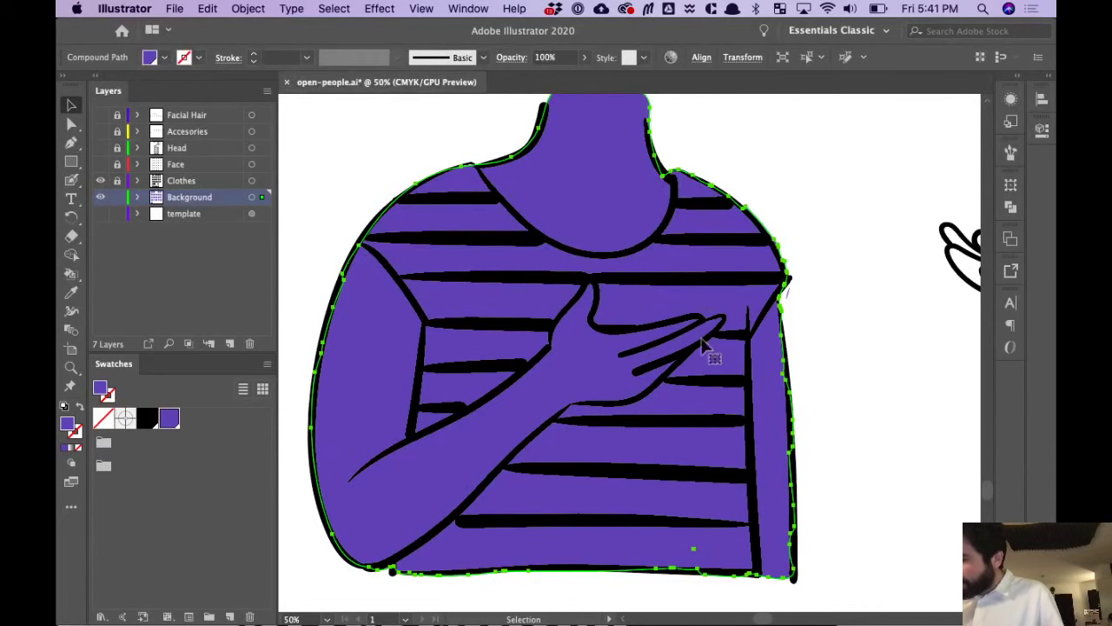
key(super+minus)
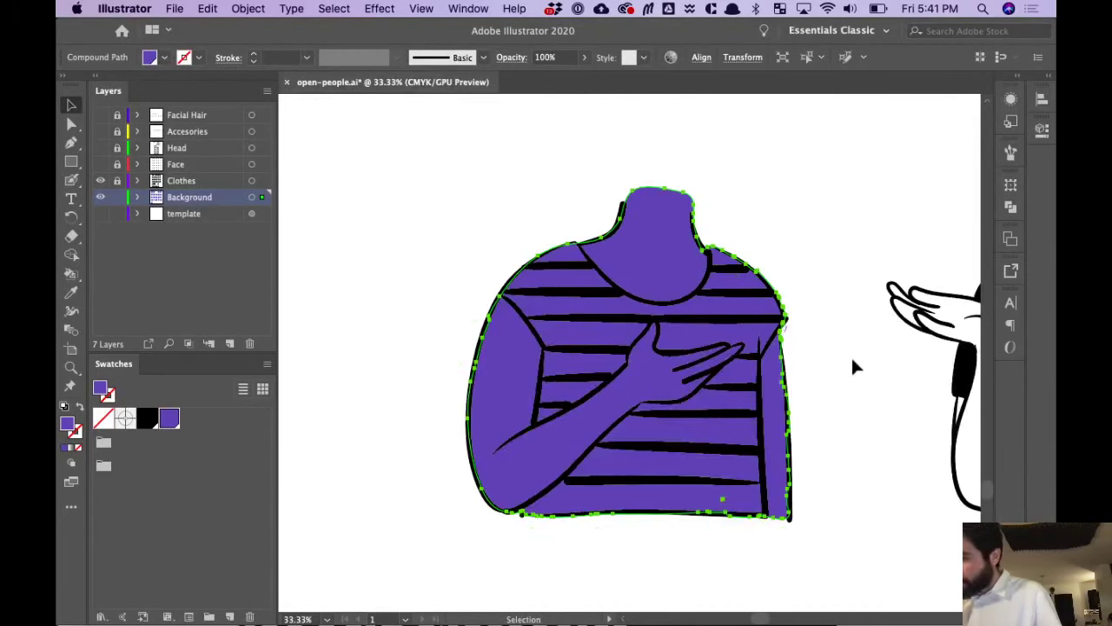
scroll(850, 355, right, 2)
click(259, 10)
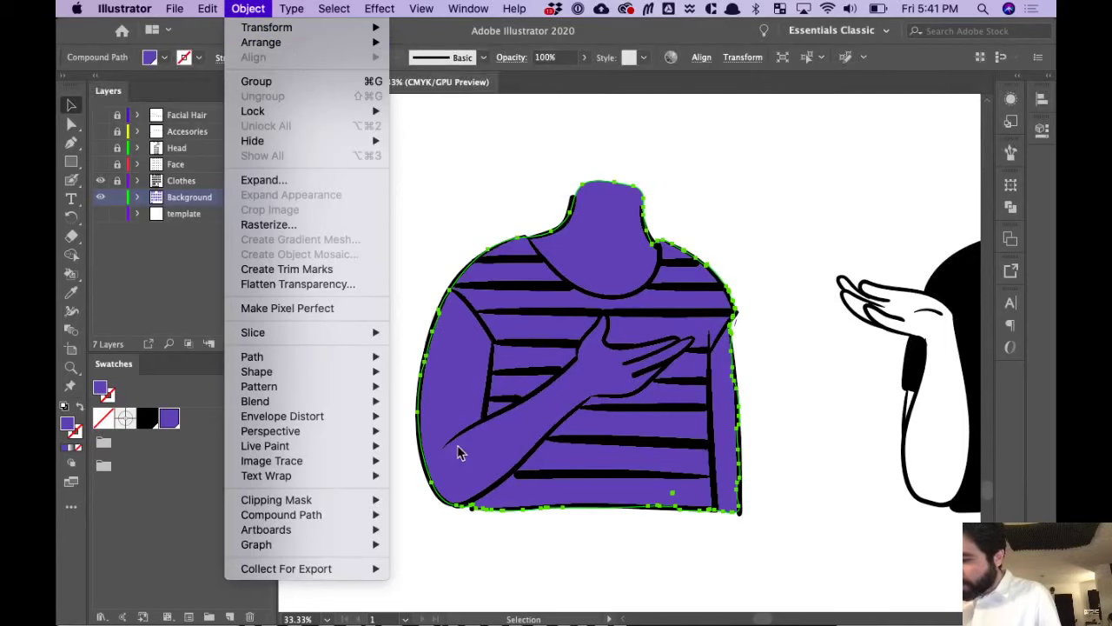
mouse_move(366, 356)
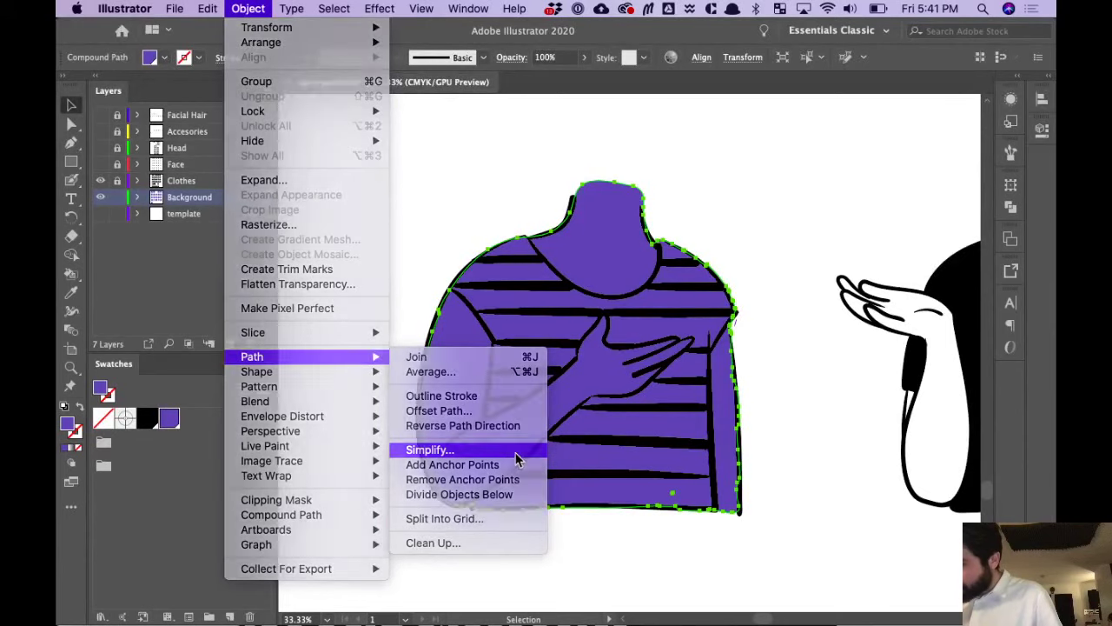
click(514, 452)
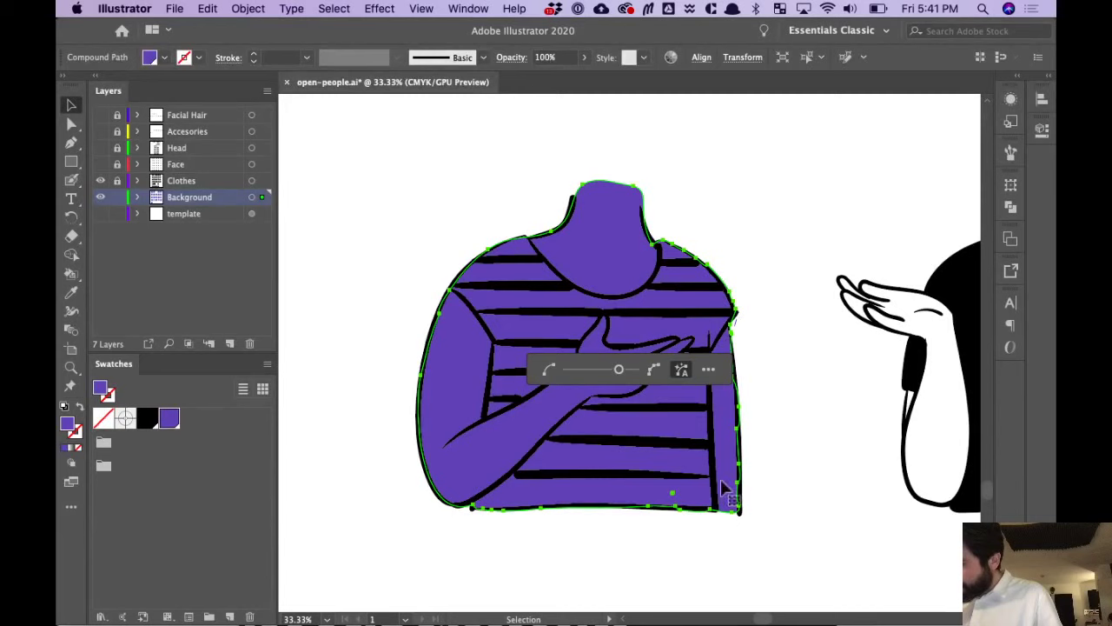
mouse_move(619, 369)
mouse_down()
mouse_move(636, 369)
mouse_move(609, 372)
mouse_up()
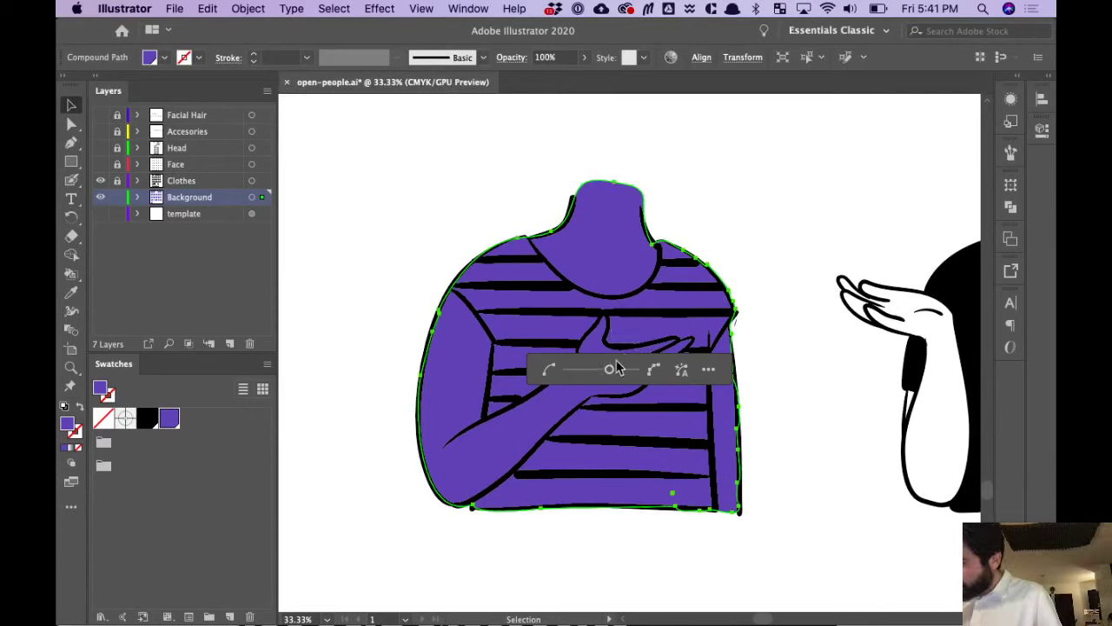
drag(605, 371, 588, 369)
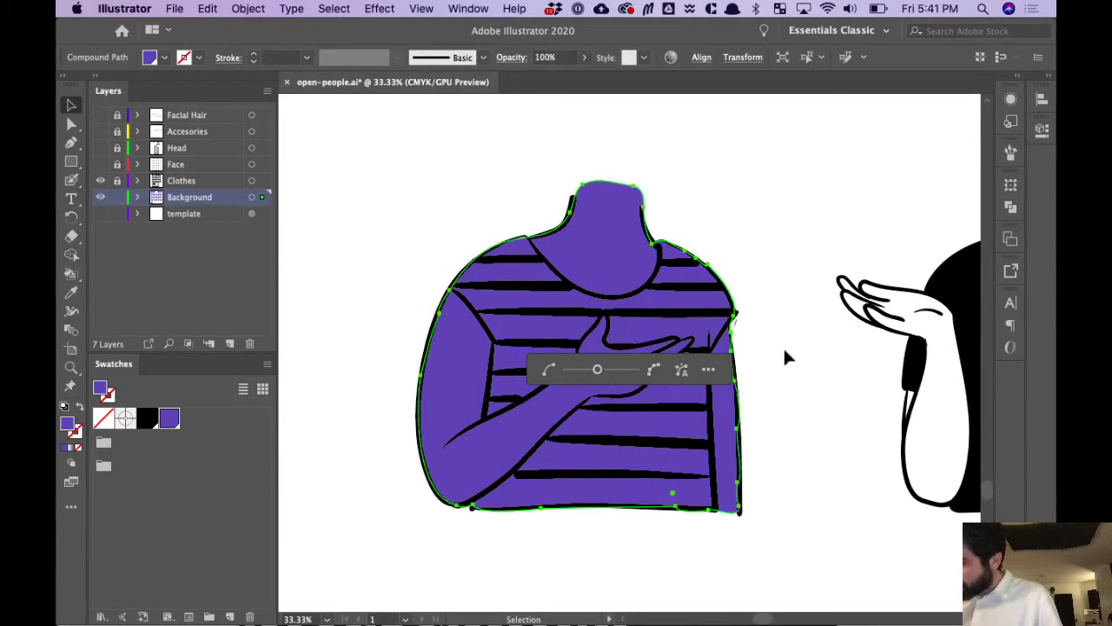
click(785, 350)
Trace a closed purple outline around the black V-neck tee figure with the Blob Brush, following the neck, hands, arms and hem
drag(787, 353, 446, 397)
click(556, 198)
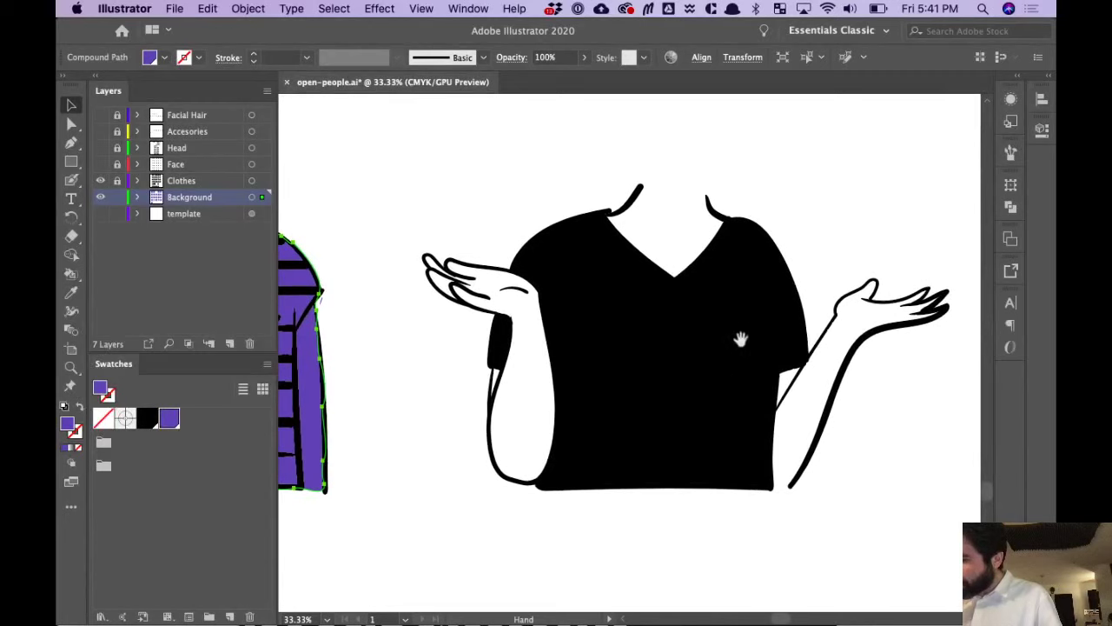
drag(738, 330, 712, 339)
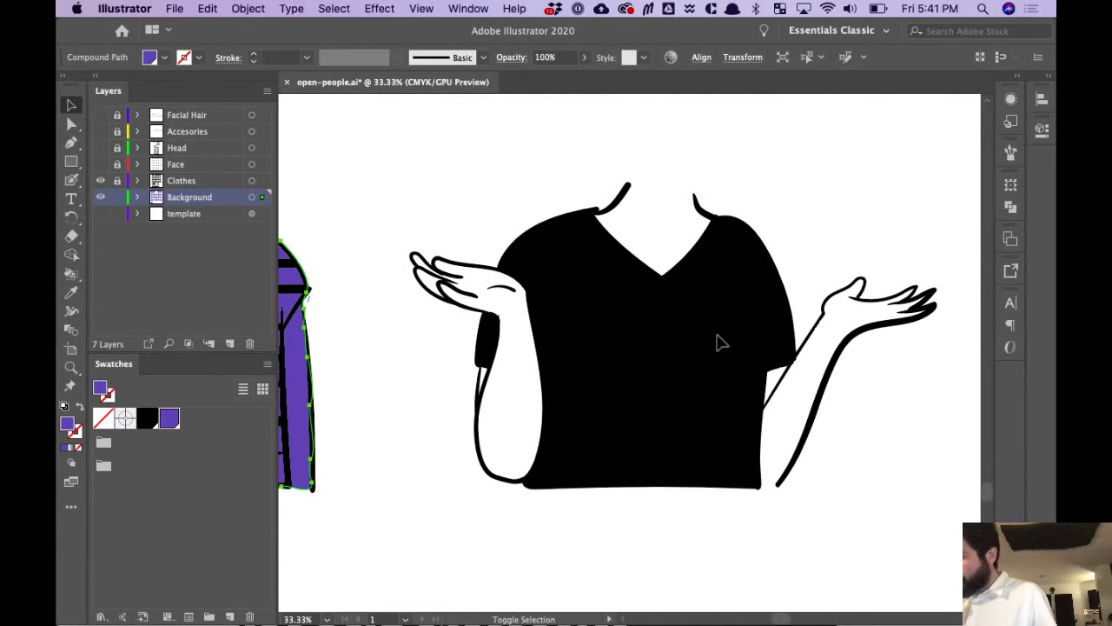
key(shift+b)
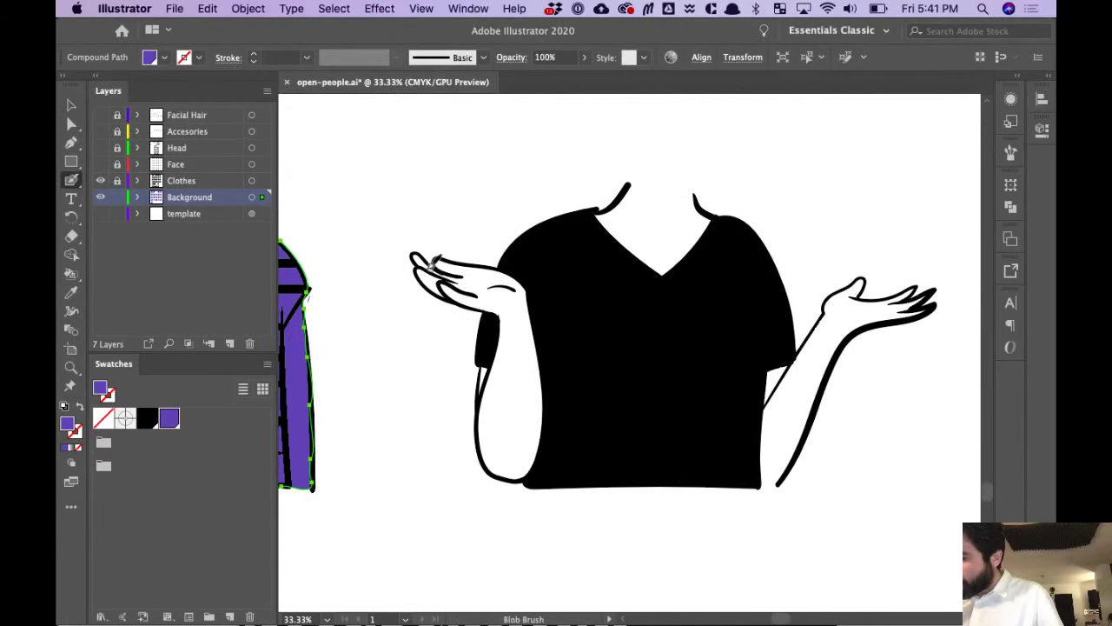
mouse_move(421, 268)
mouse_down()
mouse_move(518, 268)
mouse_move(561, 243)
mouse_move(505, 270)
mouse_move(550, 224)
mouse_move(512, 263)
mouse_move(653, 175)
mouse_move(685, 179)
mouse_move(697, 204)
mouse_move(751, 233)
mouse_up()
scroll(860, 223, right, 5)
scroll(860, 223, down, 1)
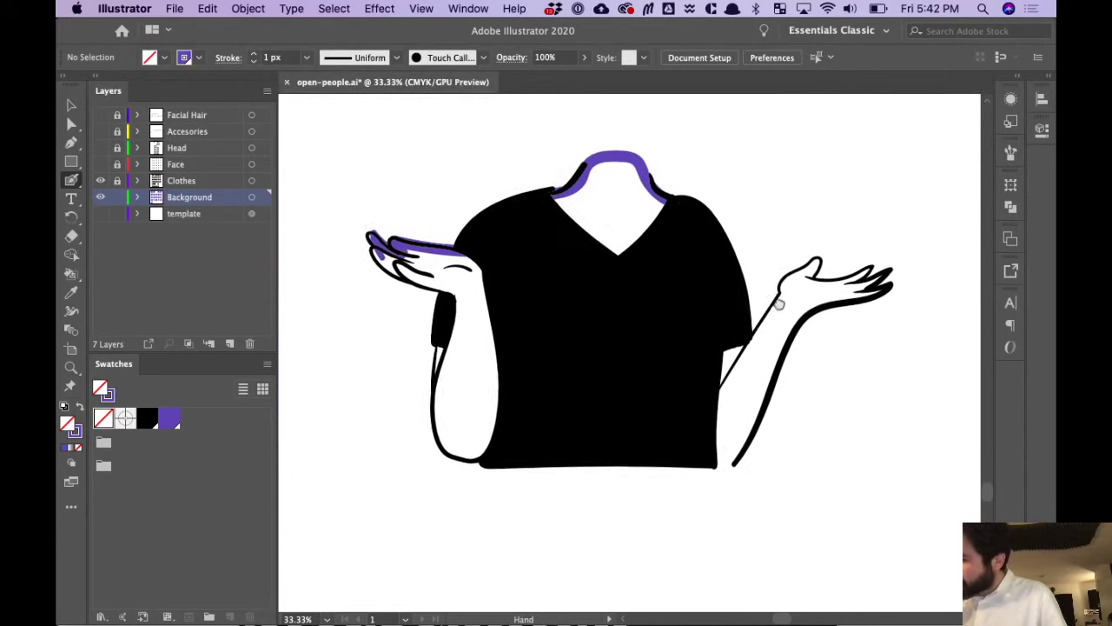
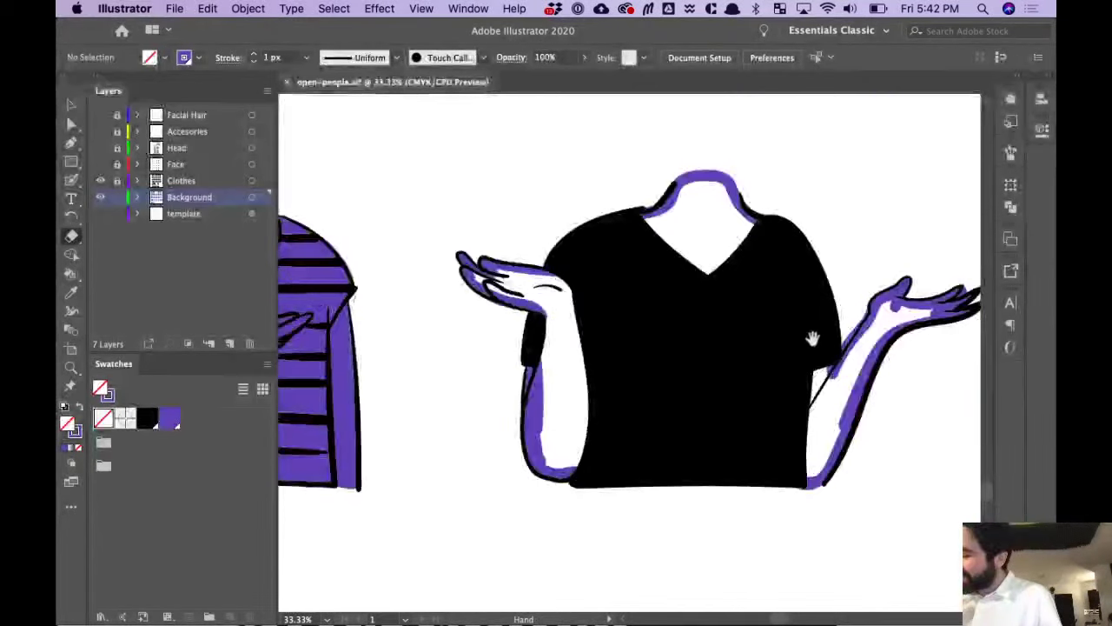
Delete the V-neck outline's inner path in isolation mode to make the shape solid, and exit isolation mode
key(v)
click(566, 190)
double_click(560, 192)
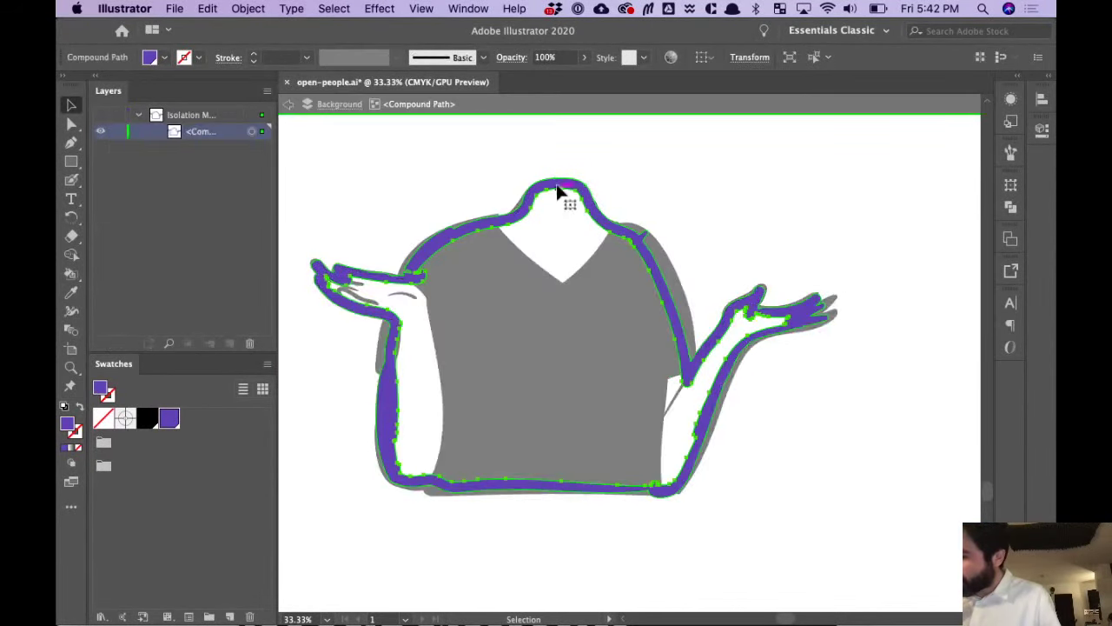
click(814, 233)
double_click(738, 178)
Trace the hood and neck edge of the hoodie figure holding the game controller in purple with the Blob Brush
drag(821, 396, 504, 385)
drag(851, 428, 846, 330)
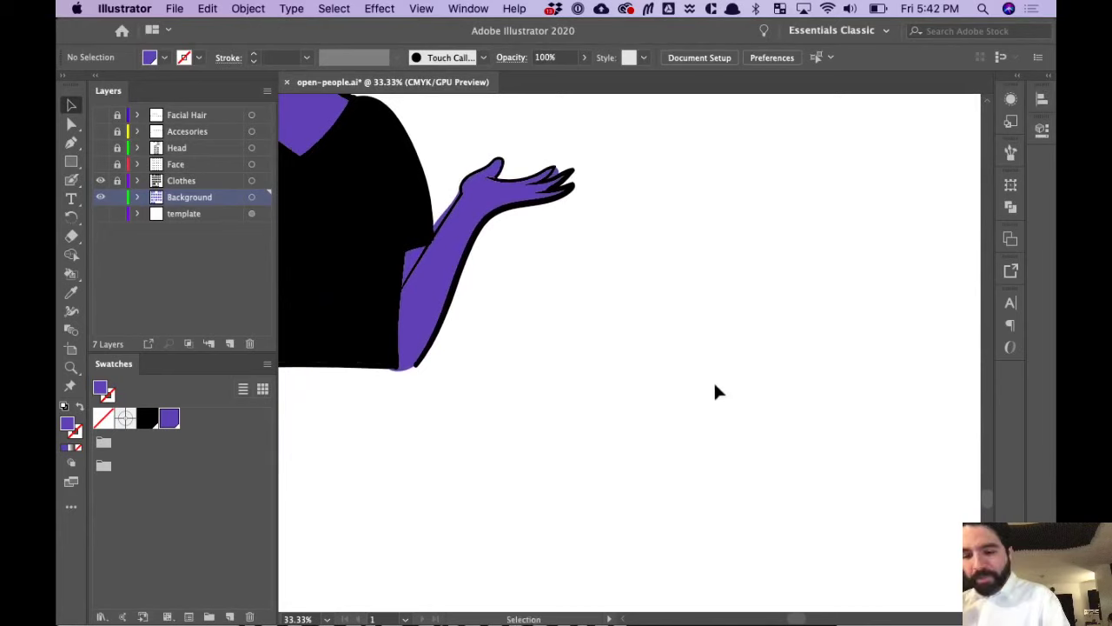
key(super+minus)
key(super+minus)
scroll(826, 356, right, 10)
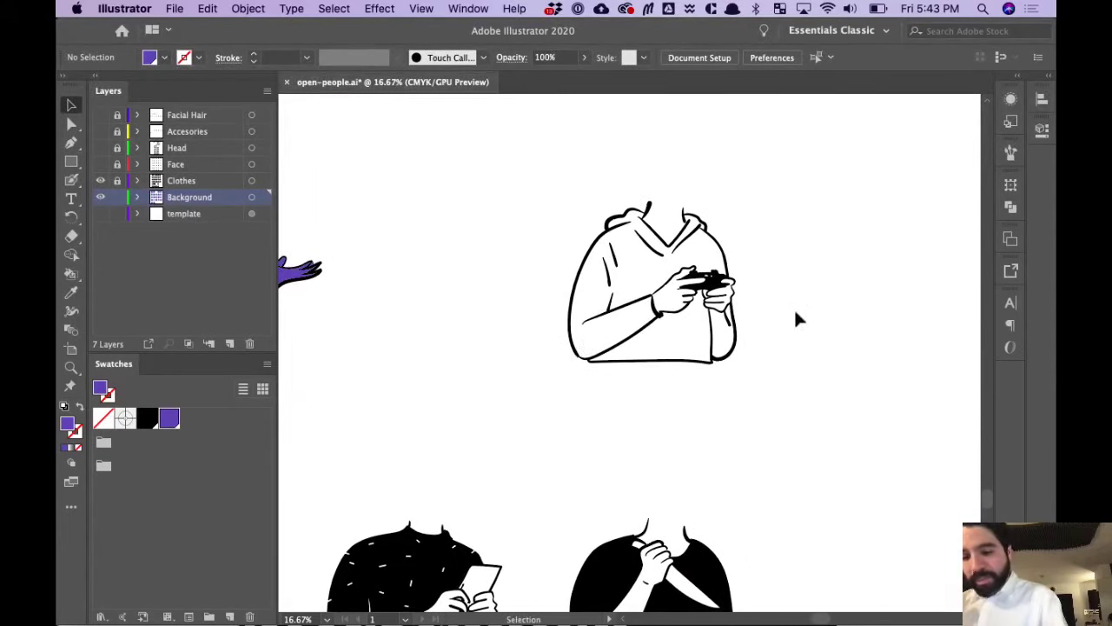
key(super+equal)
key(super+equal)
key(super+equal)
drag(804, 265, 728, 428)
key(super+minus)
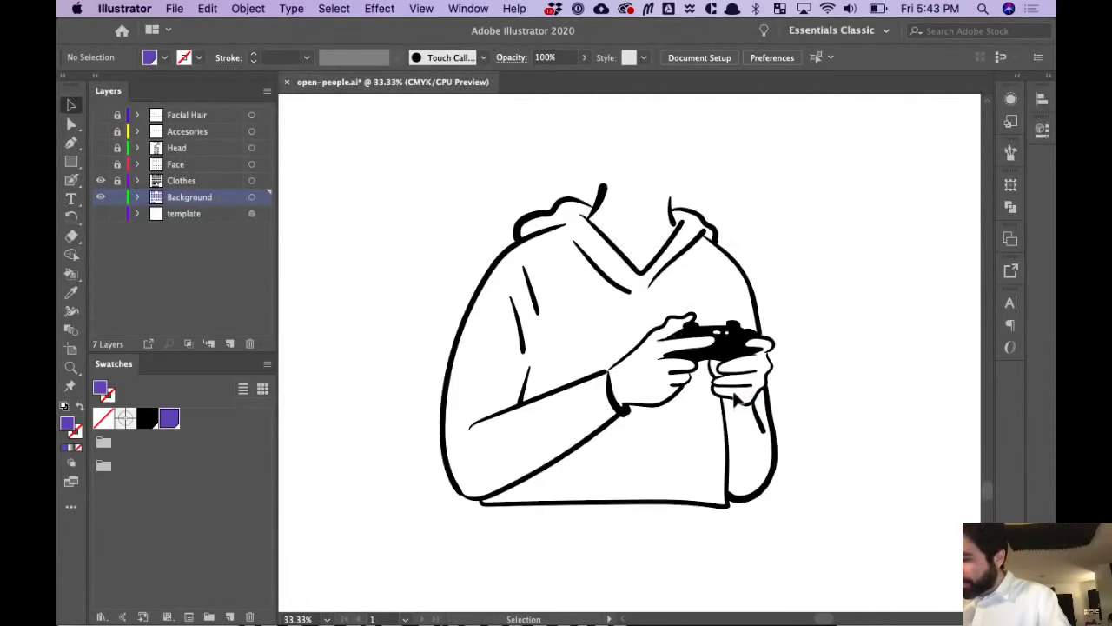
key(shift+b)
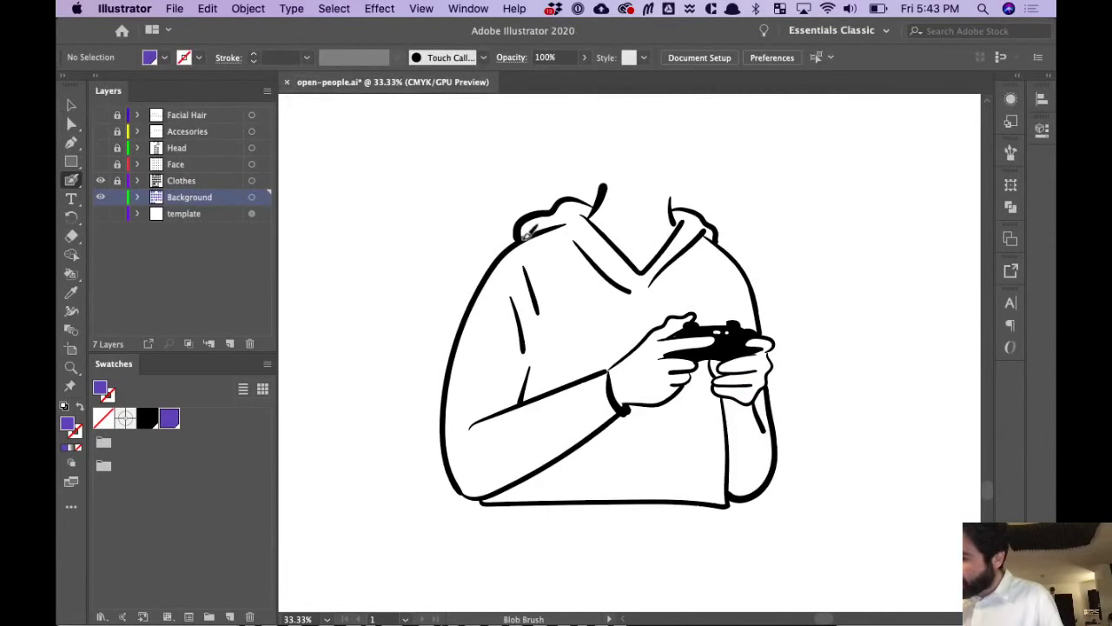
mouse_move(562, 211)
mouse_down()
mouse_move(602, 209)
mouse_move(610, 184)
mouse_move(639, 172)
mouse_move(664, 178)
mouse_move(673, 221)
mouse_move(667, 213)
mouse_move(709, 242)
mouse_up()
key(shift+x)
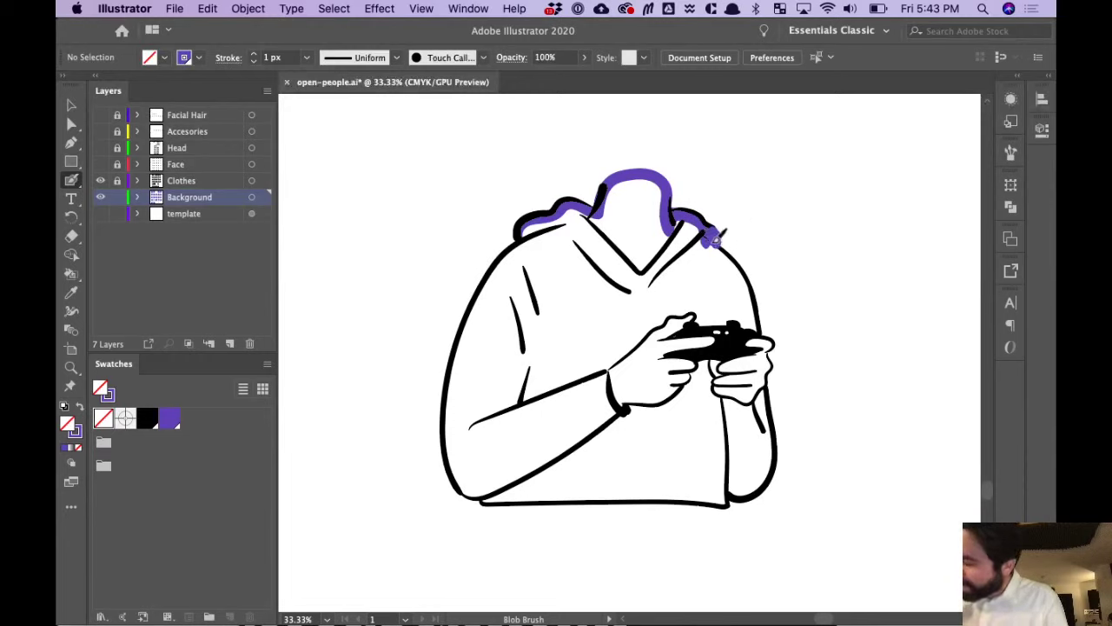
Extend the purple outline down the hoodie's shoulder, past the controller hand and around the lower sleeve, redoing the stray stroke
mouse_move(713, 256)
mouse_down()
mouse_move(768, 340)
mouse_move(769, 366)
mouse_move(750, 369)
mouse_move(770, 339)
mouse_move(768, 473)
mouse_up()
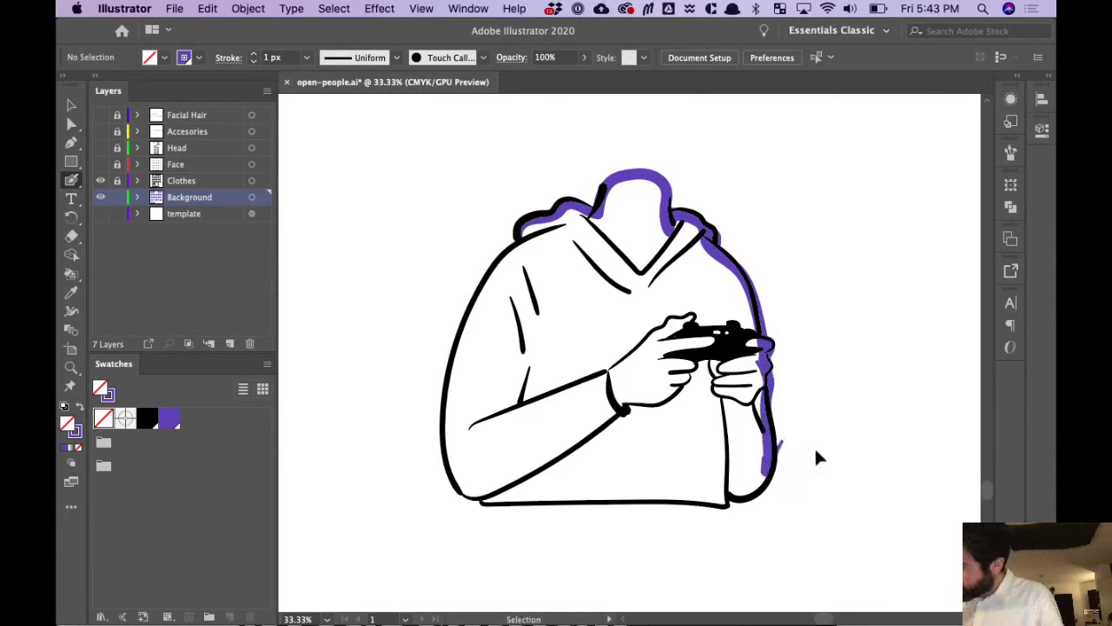
key(super+z)
mouse_move(764, 363)
mouse_down()
mouse_move(774, 471)
mouse_move(746, 493)
mouse_move(714, 476)
mouse_up()
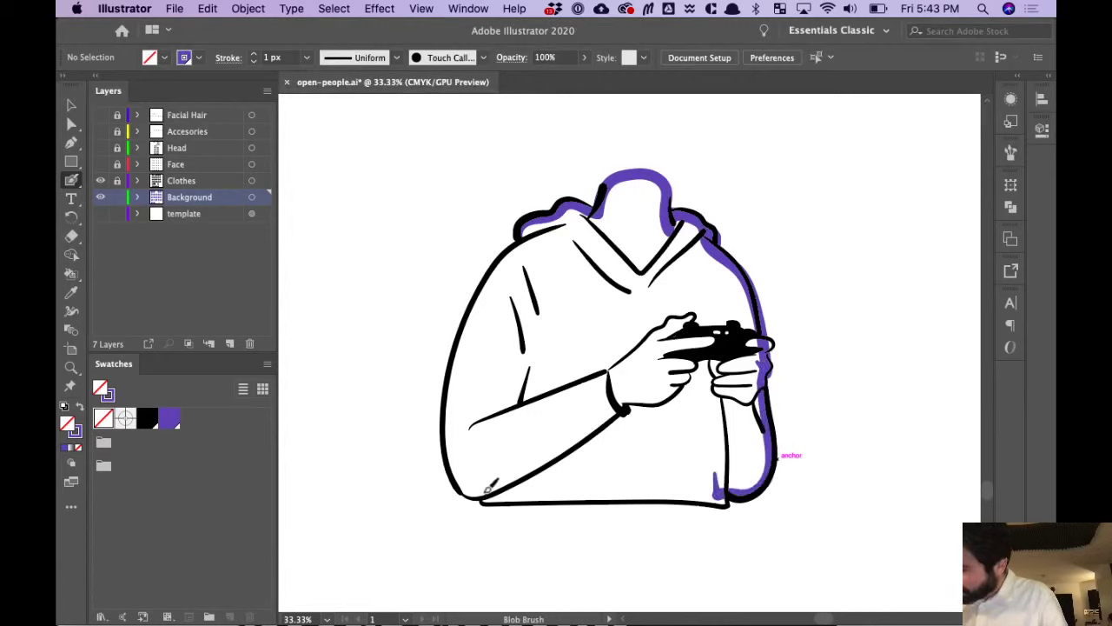
Close the hoodie's purple outline along the hem and outer sleeve up to the hood, adding a stroke inside the forearm
mouse_move(486, 494)
mouse_down()
mouse_move(721, 501)
mouse_move(728, 491)
mouse_up()
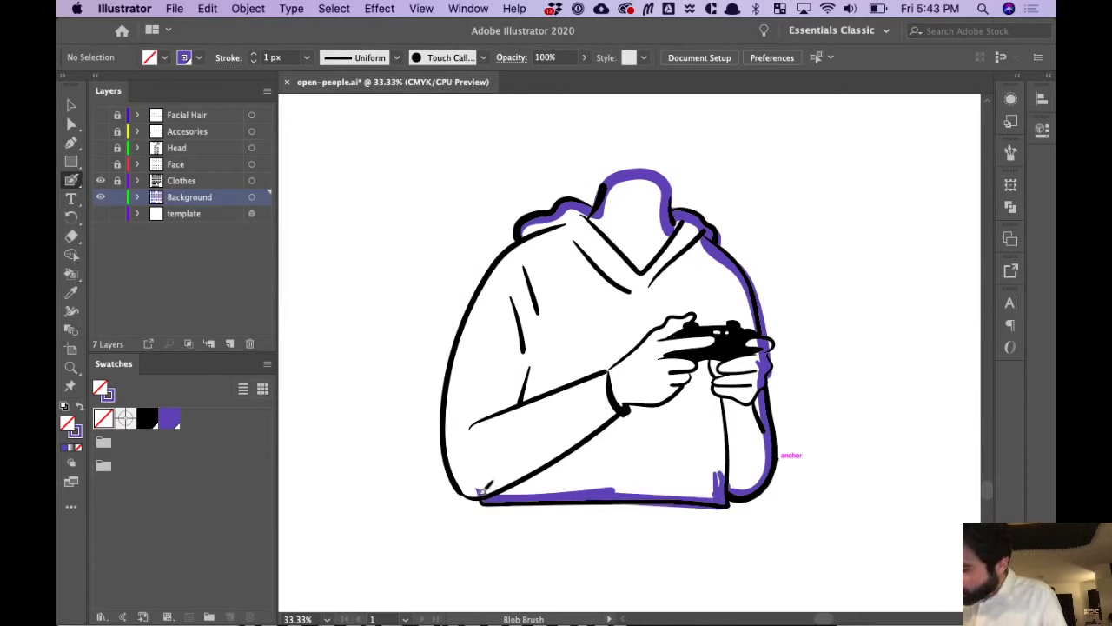
drag(481, 490, 462, 450)
mouse_move(527, 221)
mouse_down()
mouse_move(520, 252)
mouse_move(532, 231)
mouse_up()
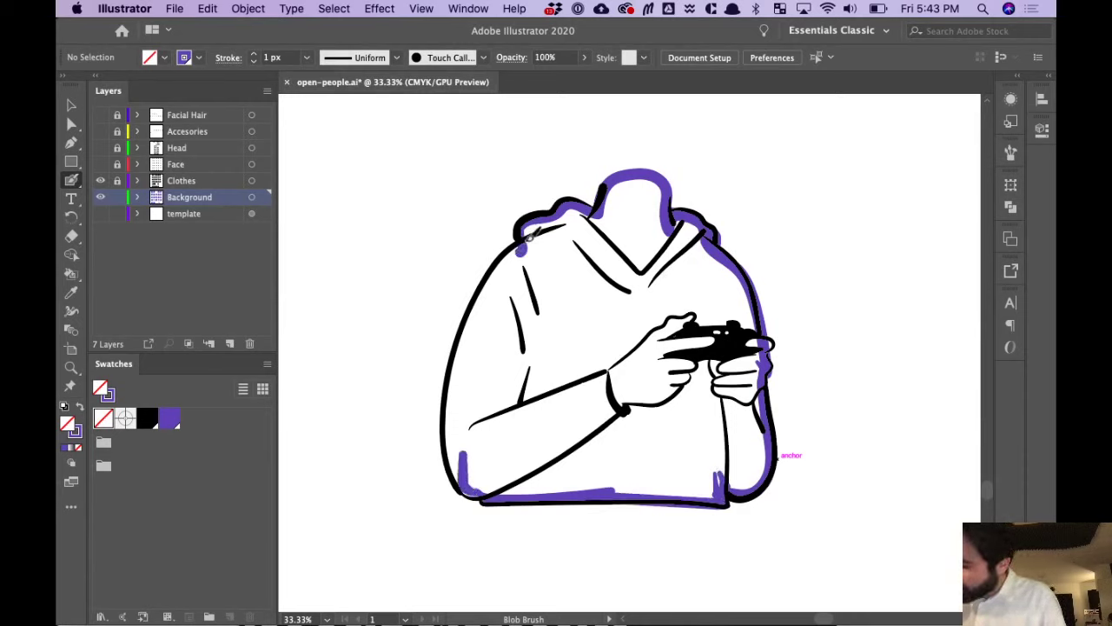
mouse_move(496, 276)
mouse_down()
mouse_move(451, 393)
mouse_move(463, 487)
mouse_move(507, 489)
mouse_move(575, 408)
mouse_up()
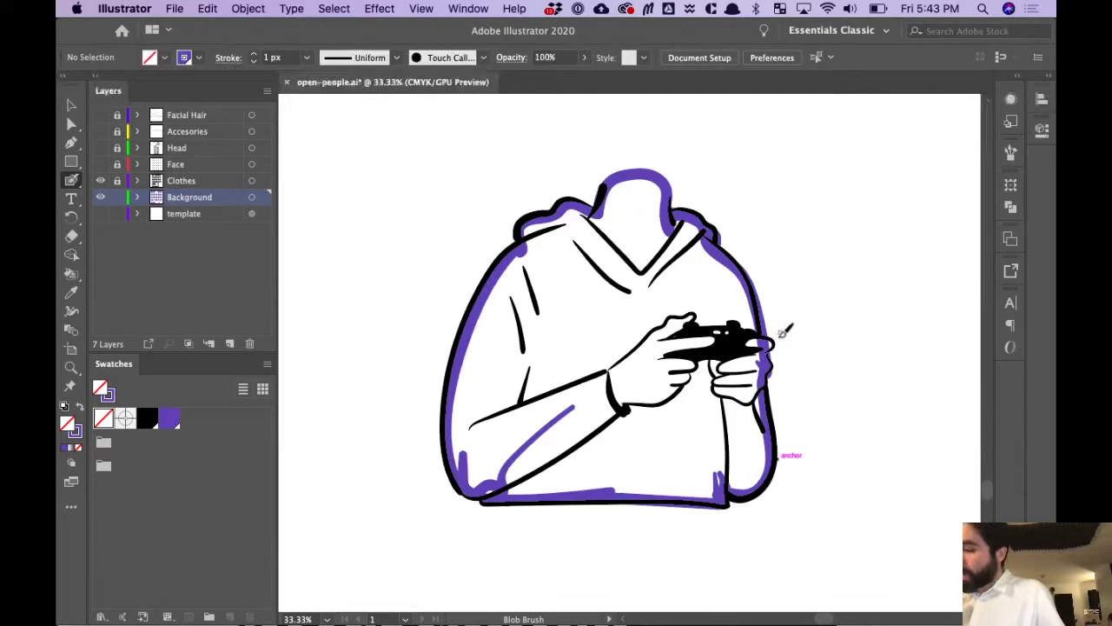
Delete the inner path of the hoodie's purple outline in isolation mode to make the shape solid, and exit isolation mode
key(v)
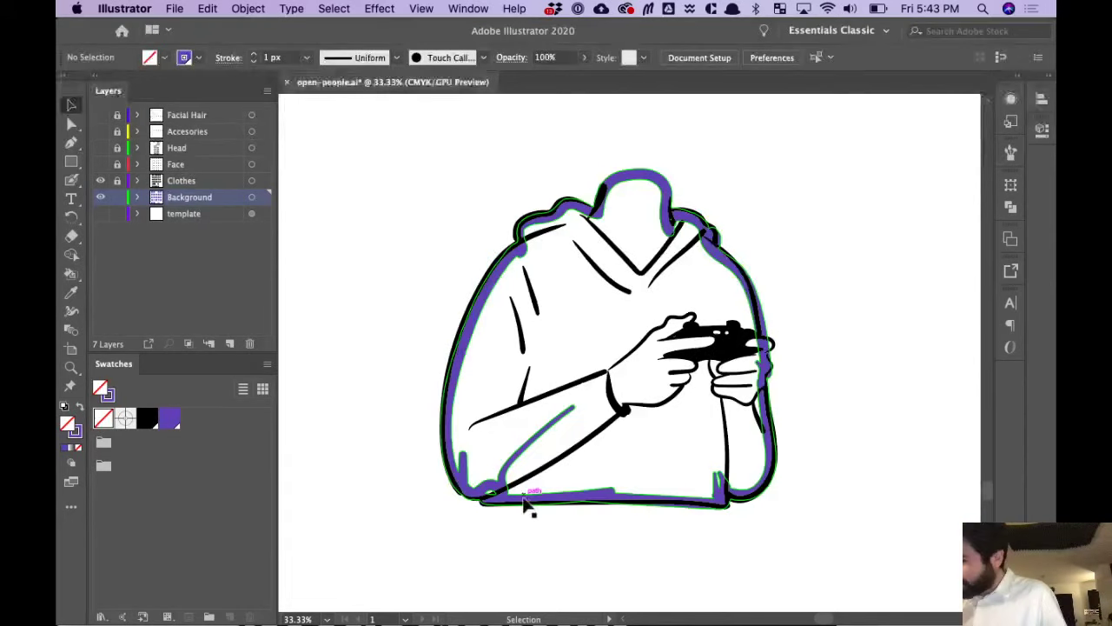
click(525, 499)
double_click(495, 492)
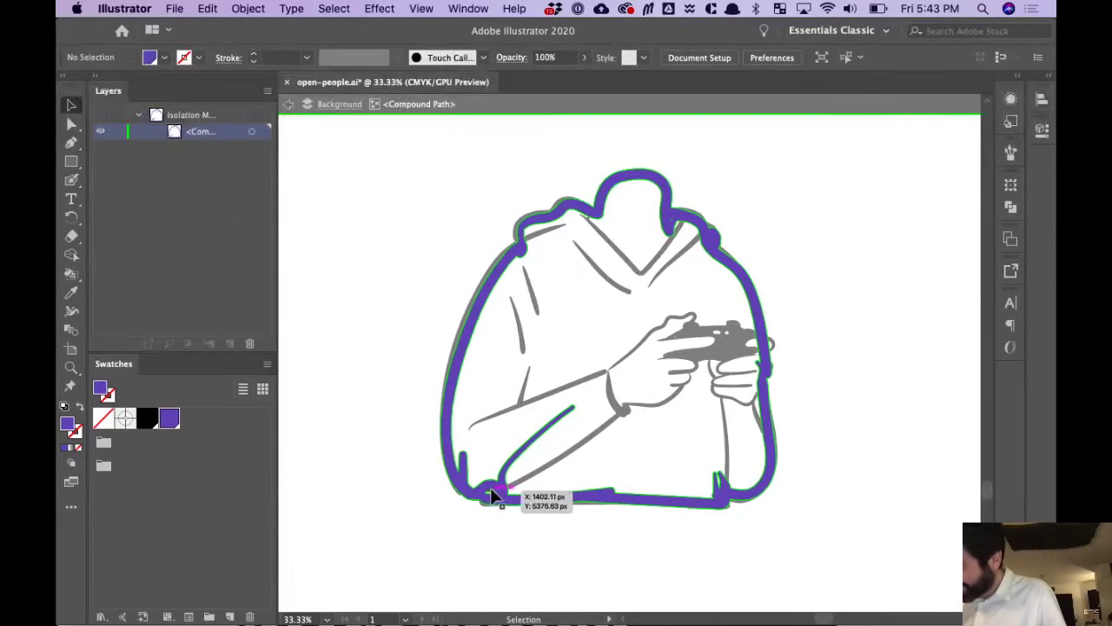
key(Delete)
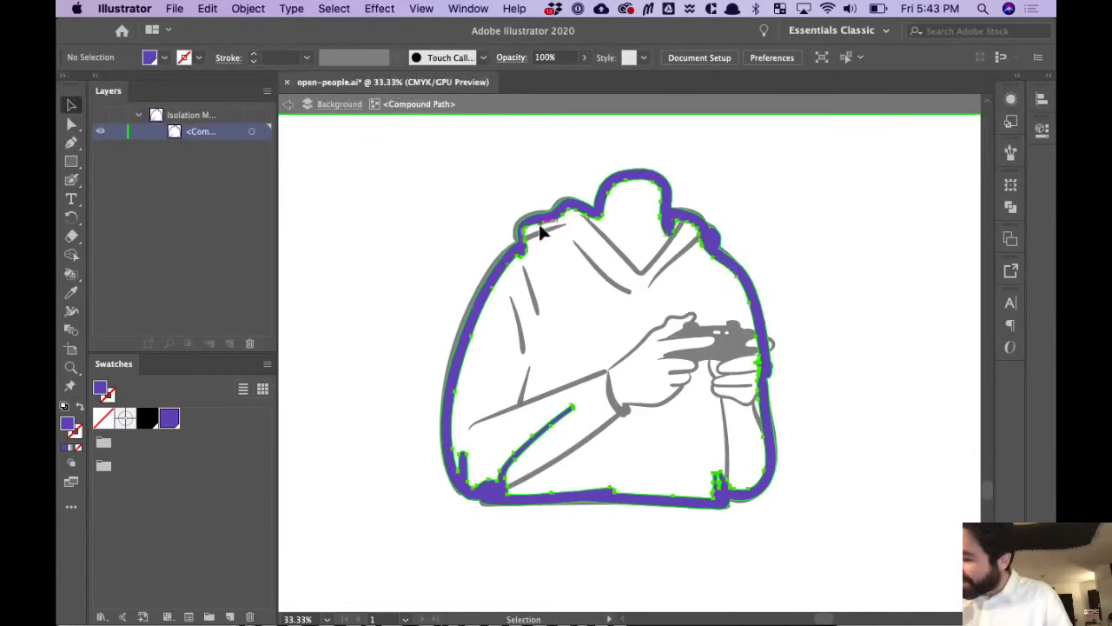
click(541, 224)
double_click(891, 326)
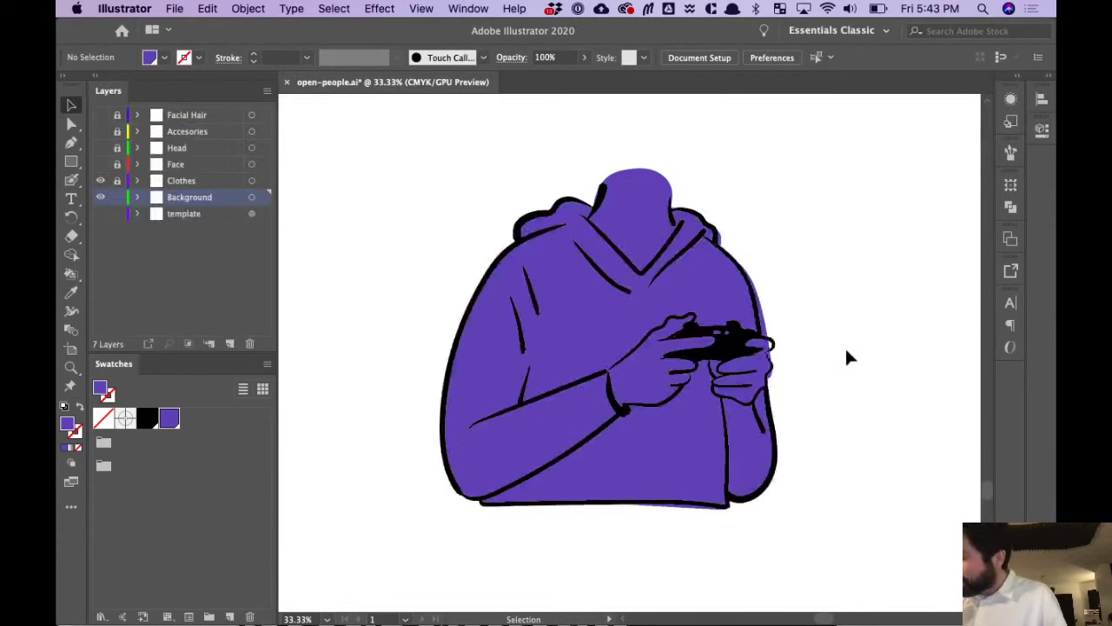
Fill the uncovered fingertip at the outer end of the game controller in purple with the Blob Brush
key(super+equal)
key(super+equal)
drag(852, 363, 609, 319)
click(612, 217)
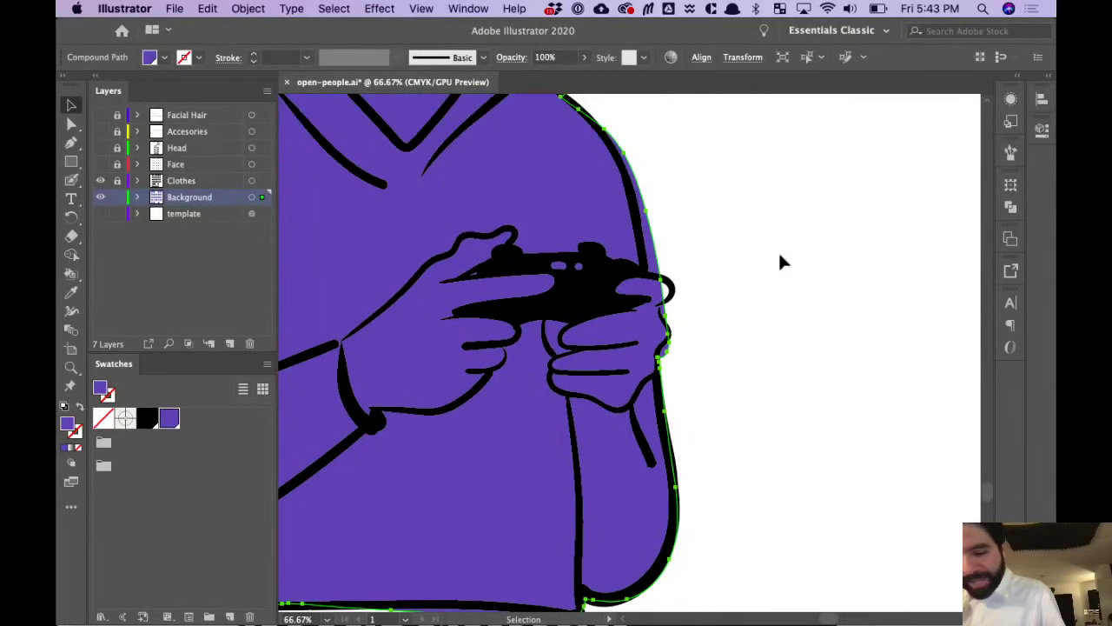
key(shift+b)
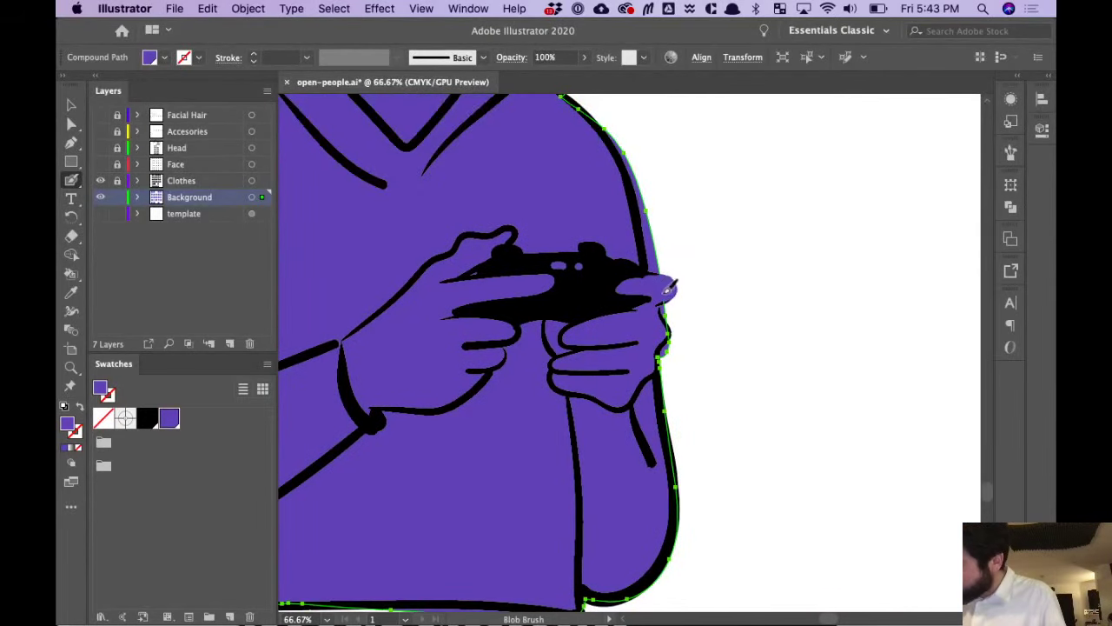
drag(667, 291, 662, 299)
Erase the purple spilling past the hoodie's outer shoulder and upper sleeve, down to the controller hand
drag(742, 249, 702, 290)
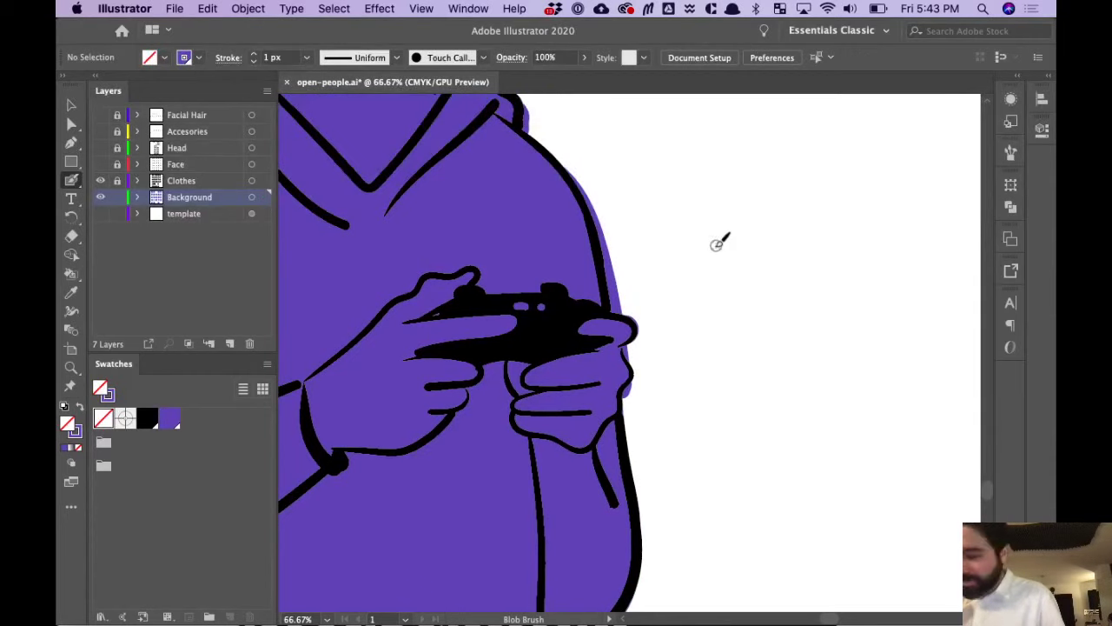
key(shift+e)
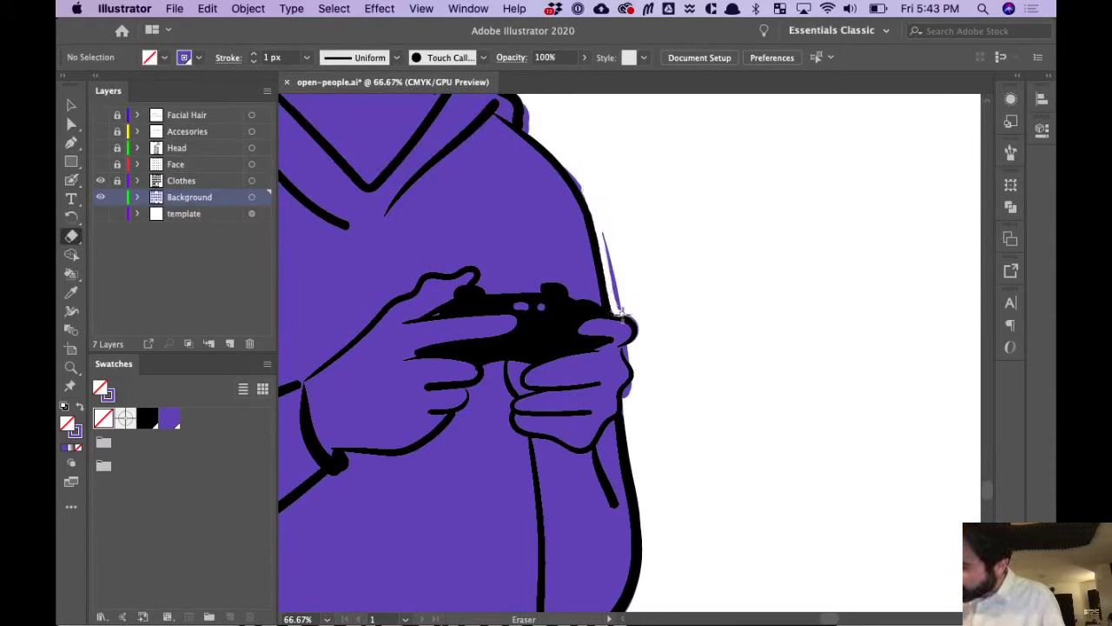
drag(615, 263, 619, 301)
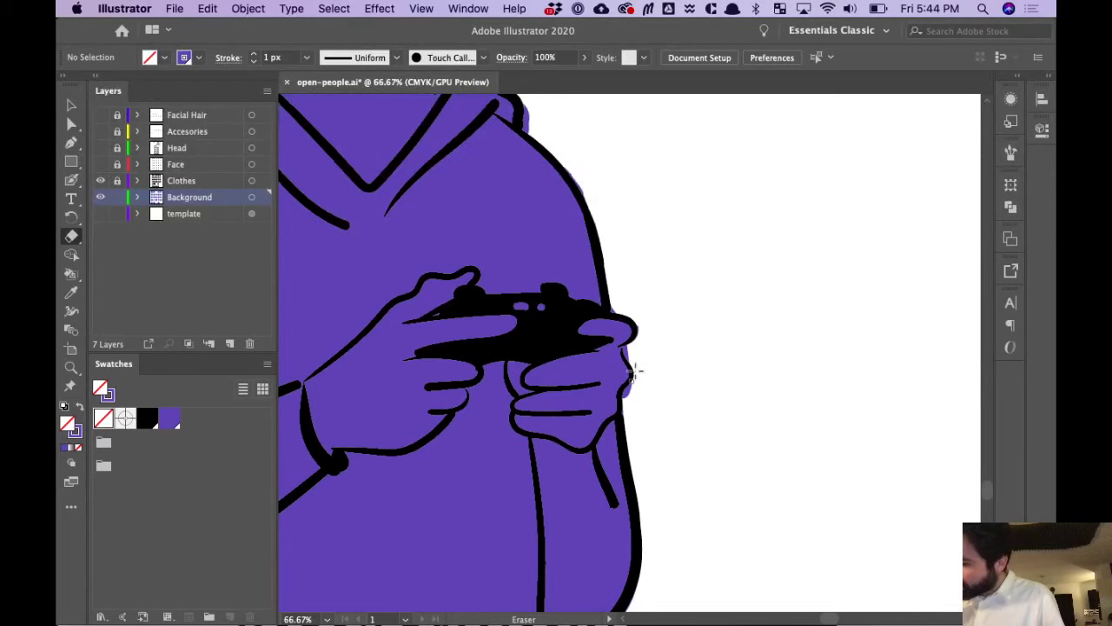
key(super+minus)
key(super+minus)
key(super+minus)
key(super+minus)
key(super+plus)
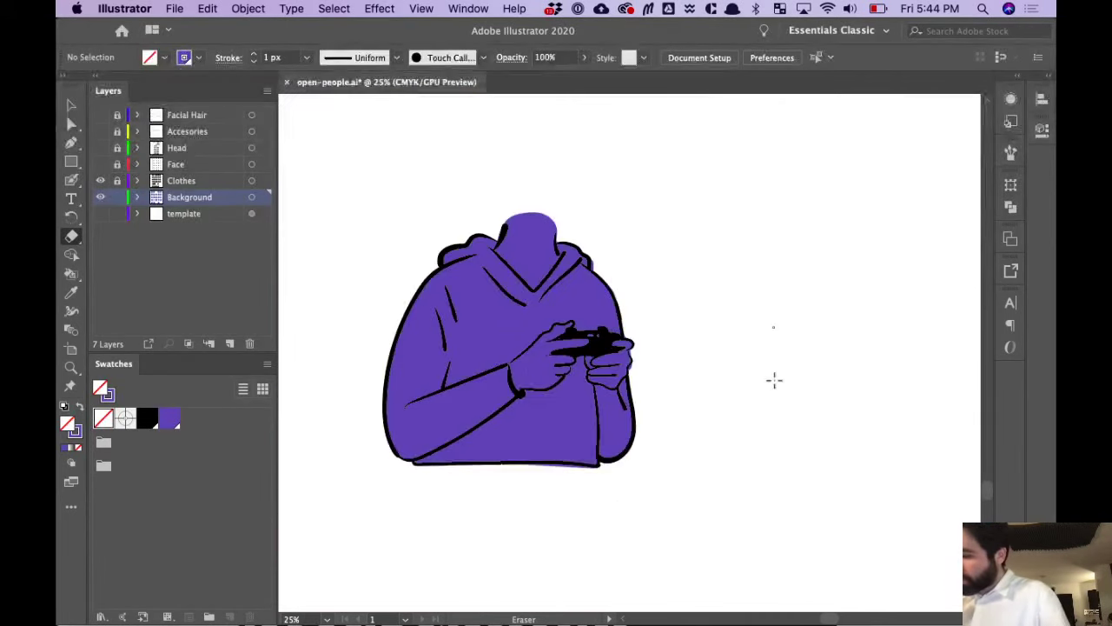
drag(635, 355, 648, 338)
Trace the outer shoulder, collar and neck of the polo shirt figure holding the laptop in purple with the Blob Brush
scroll(647, 337, down, 8)
scroll(646, 390, left, 8)
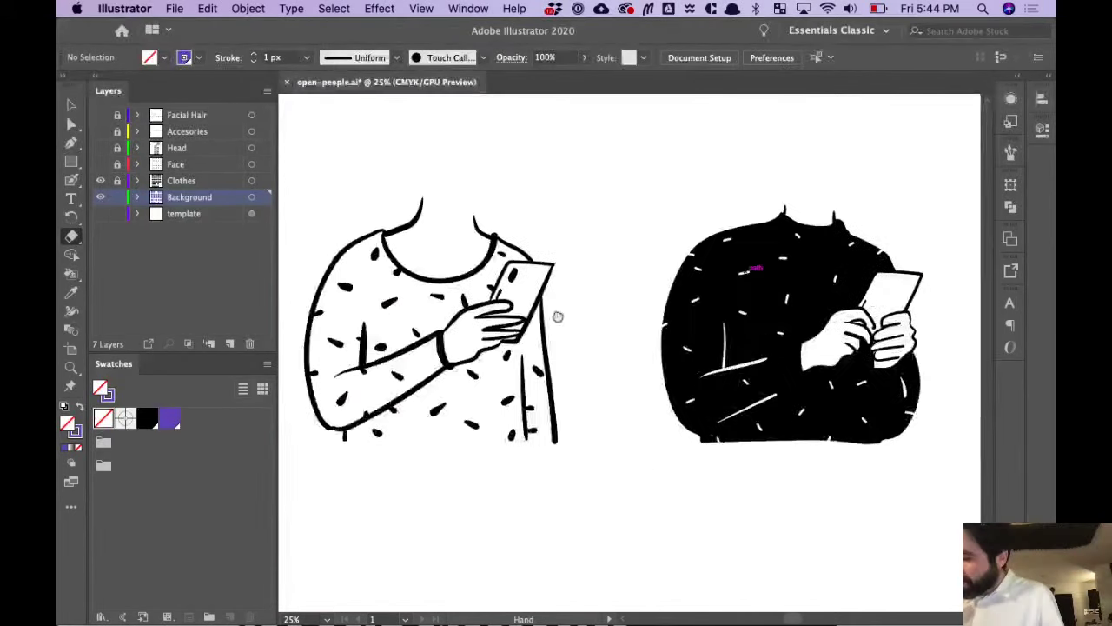
scroll(809, 339, left, 6)
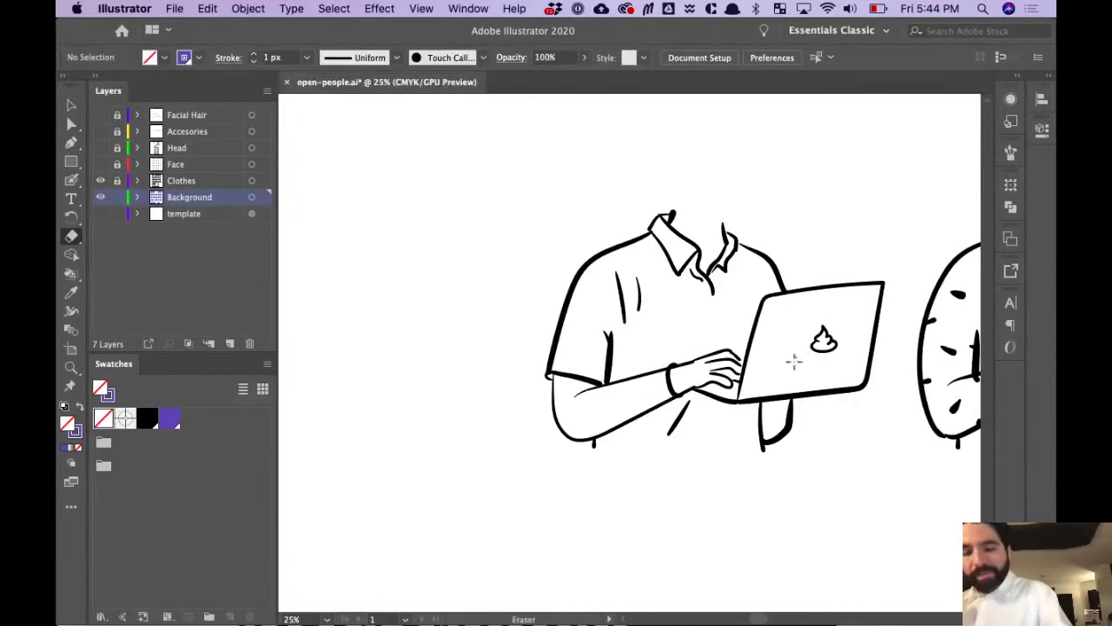
key(super+equal)
scroll(822, 351, right, 5)
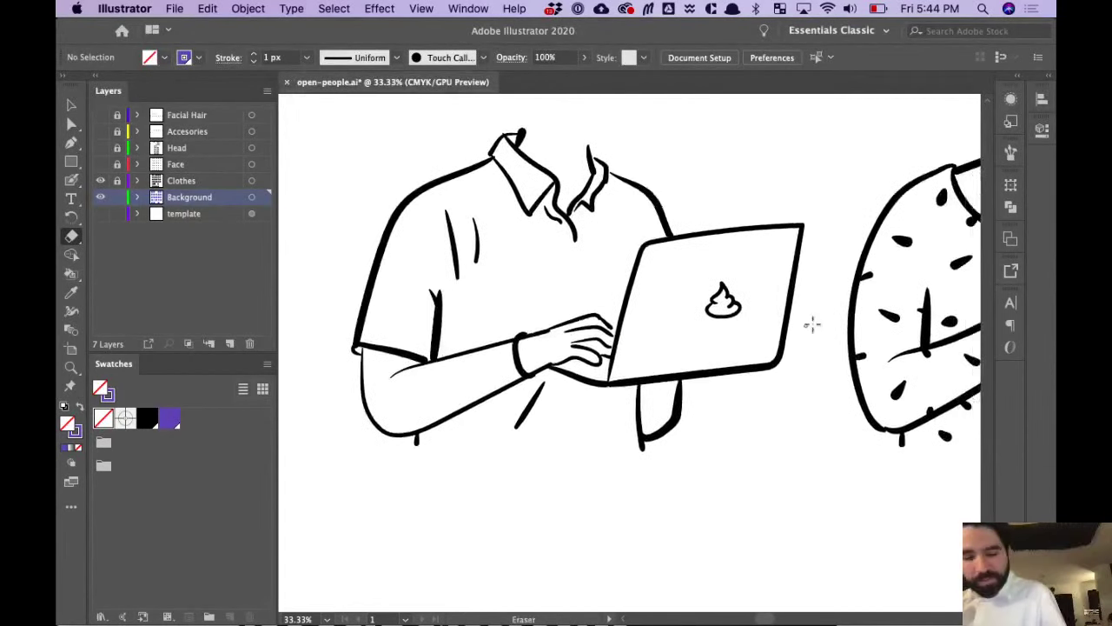
key(shift+b)
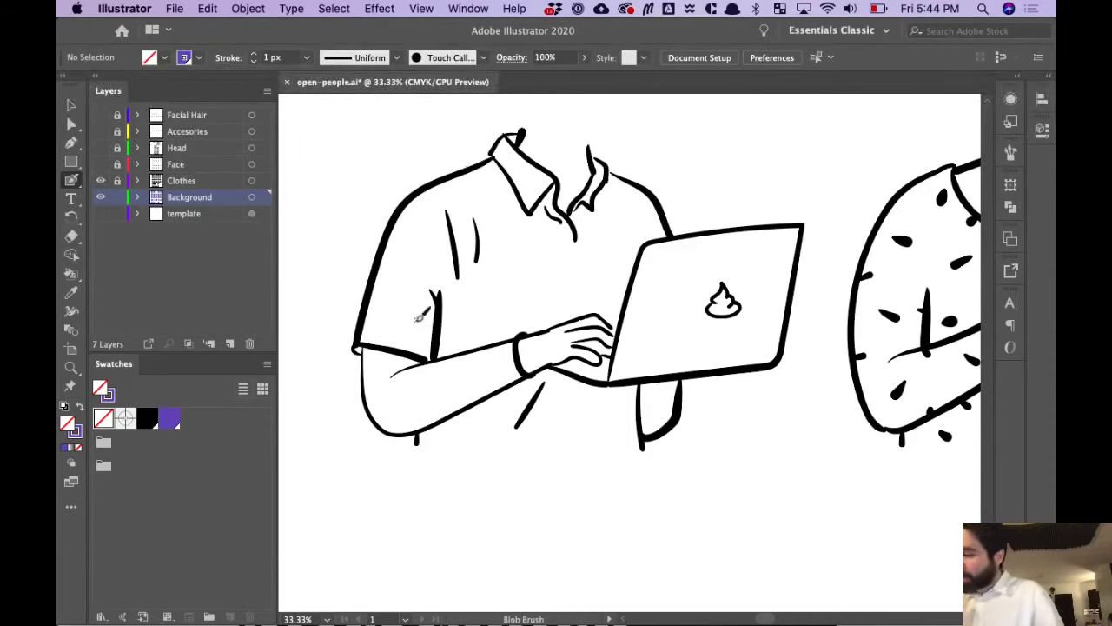
mouse_move(380, 280)
mouse_down()
mouse_move(406, 204)
mouse_move(502, 157)
mouse_move(514, 135)
mouse_move(549, 123)
mouse_move(583, 128)
mouse_move(603, 165)
mouse_up()
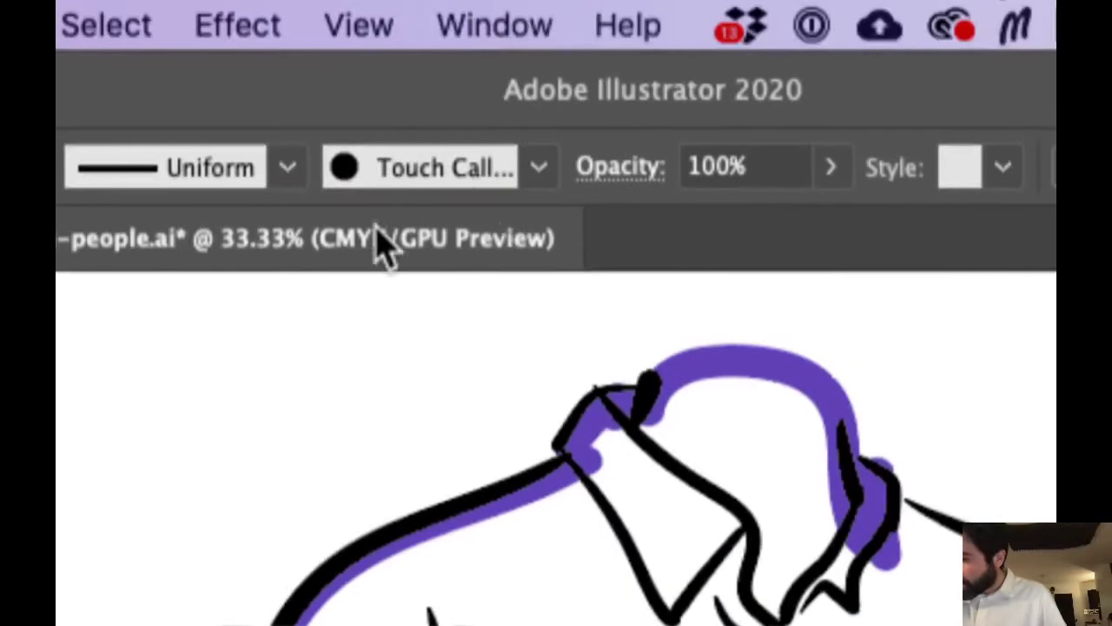
click(493, 172)
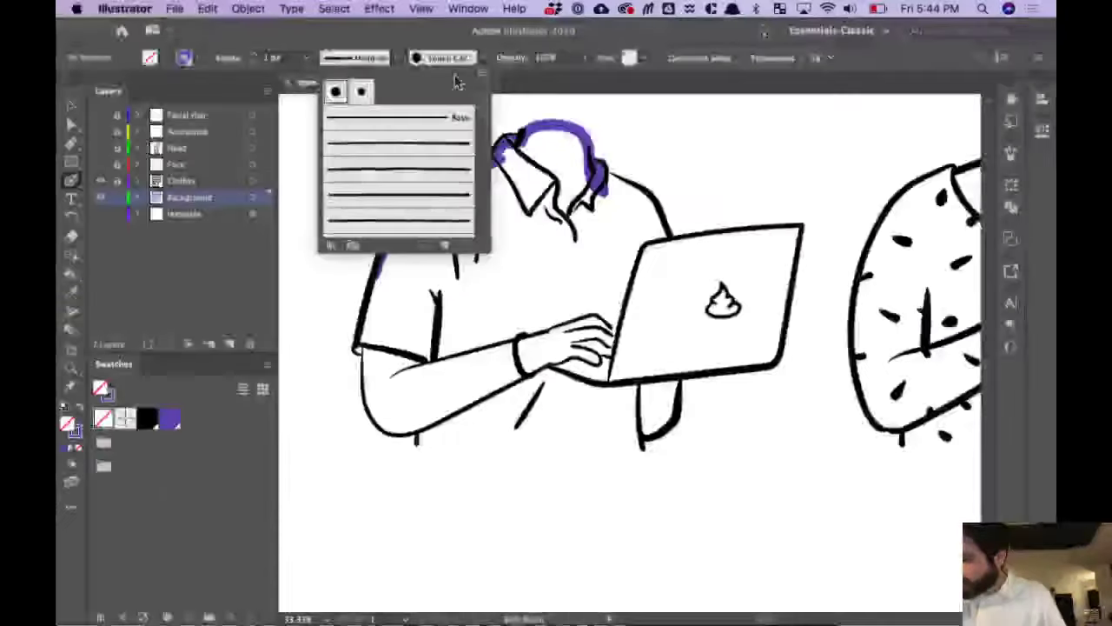
click(471, 37)
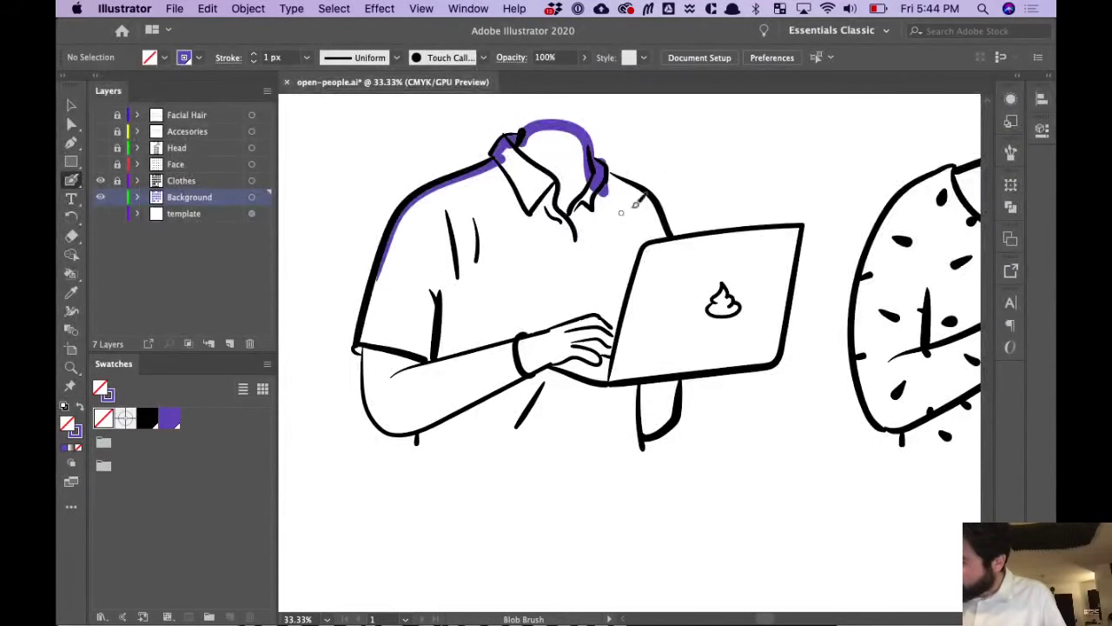
Undo the stray stroke and extend the polo figure's purple outline along the sleeve, elbow, hem, far sleeve and laptop edges
mouse_move(379, 504)
mouse_down()
mouse_move(843, 502)
mouse_move(823, 519)
mouse_move(754, 535)
mouse_move(536, 541)
mouse_move(486, 531)
mouse_move(457, 487)
mouse_move(525, 467)
mouse_move(552, 479)
mouse_move(606, 448)
mouse_up()
key(super+z)
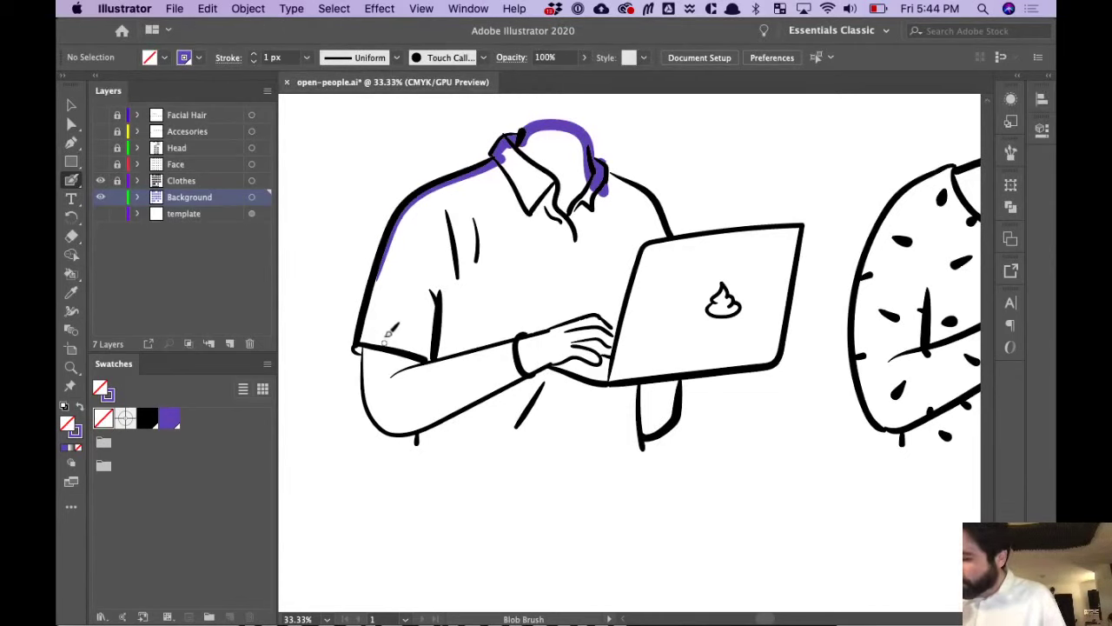
mouse_move(380, 276)
mouse_down()
mouse_move(365, 341)
mouse_move(382, 424)
mouse_move(437, 402)
mouse_up()
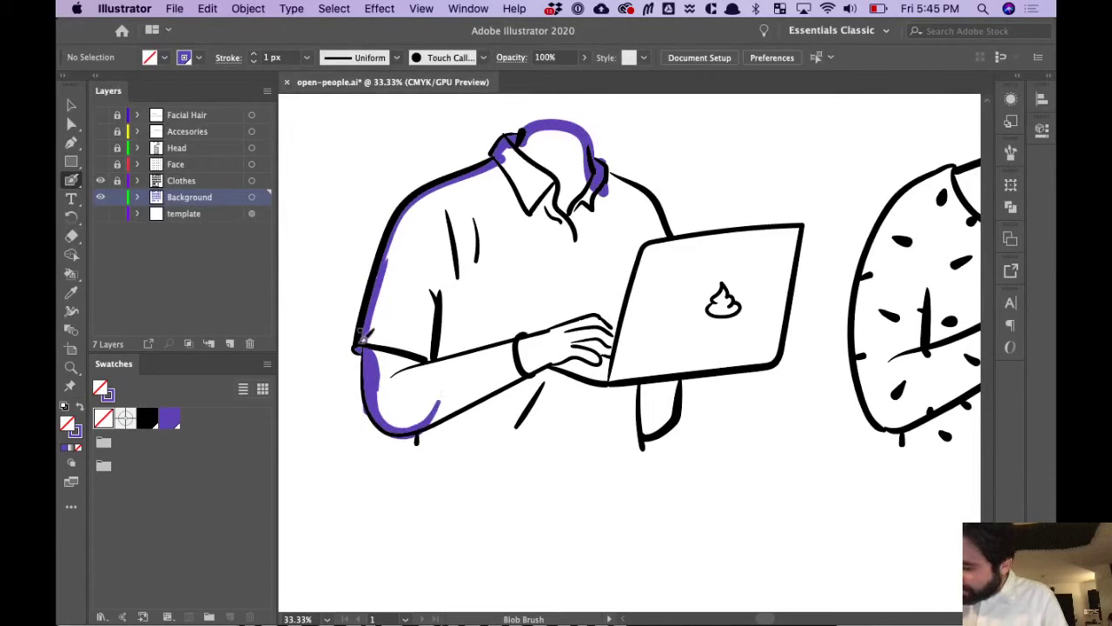
drag(465, 405, 424, 429)
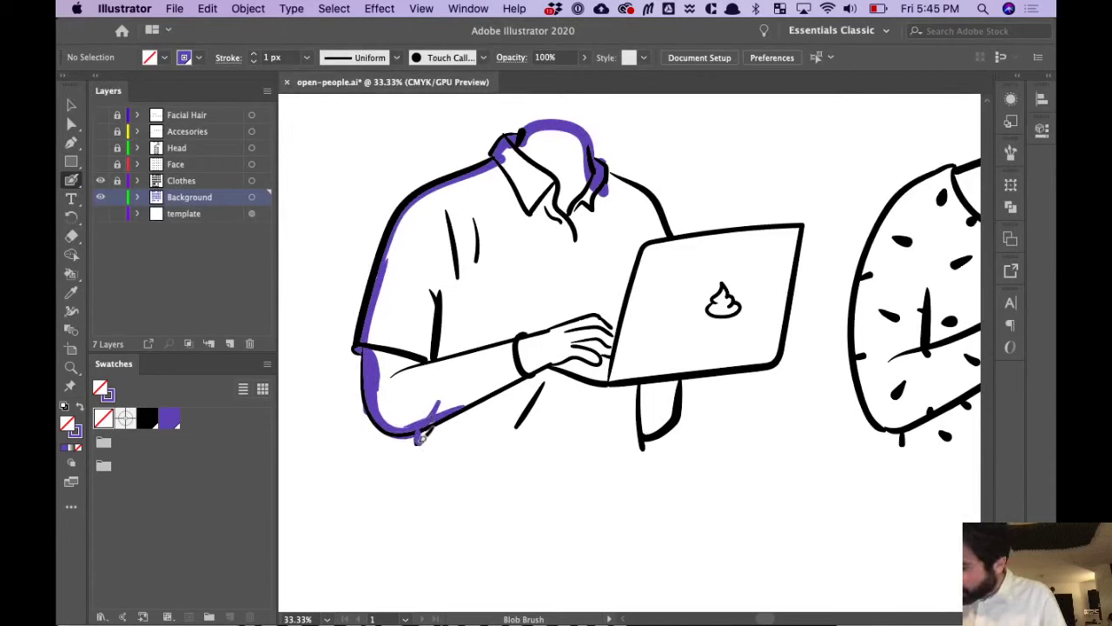
mouse_move(420, 440)
mouse_down()
mouse_move(642, 444)
mouse_move(670, 415)
mouse_move(680, 368)
mouse_move(782, 345)
mouse_up()
mouse_move(706, 231)
mouse_down()
mouse_move(804, 222)
mouse_move(779, 350)
mouse_up()
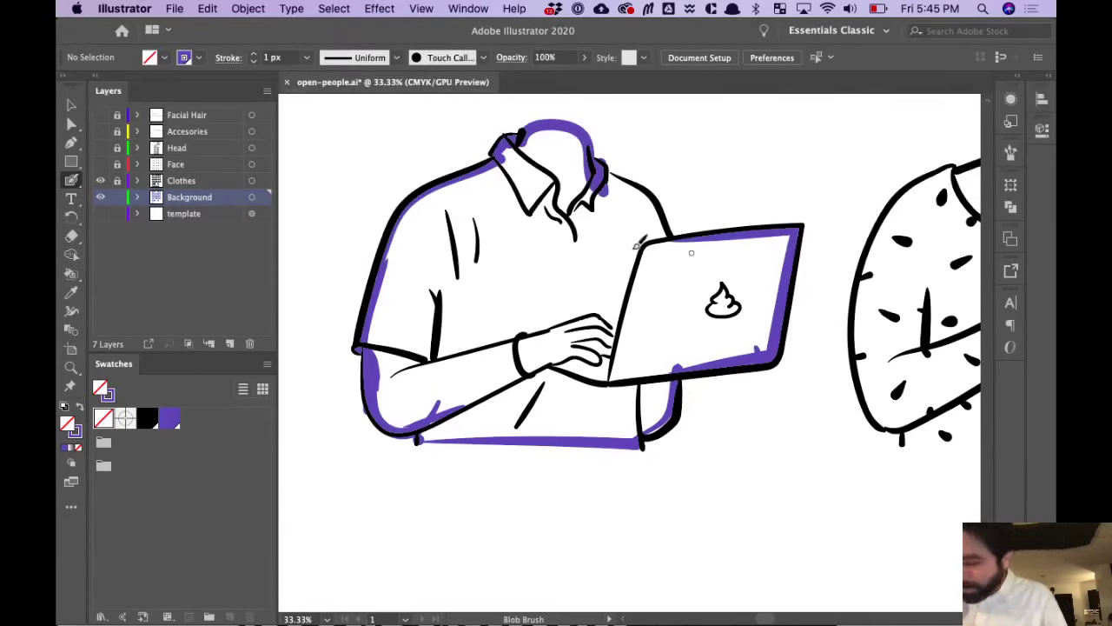
Close the polo figure's purple outline along the far shoulder, from the collar to the laptop's upper edge
scroll(765, 303, up, 5)
scroll(765, 302, down, 4)
scroll(767, 302, down, 1)
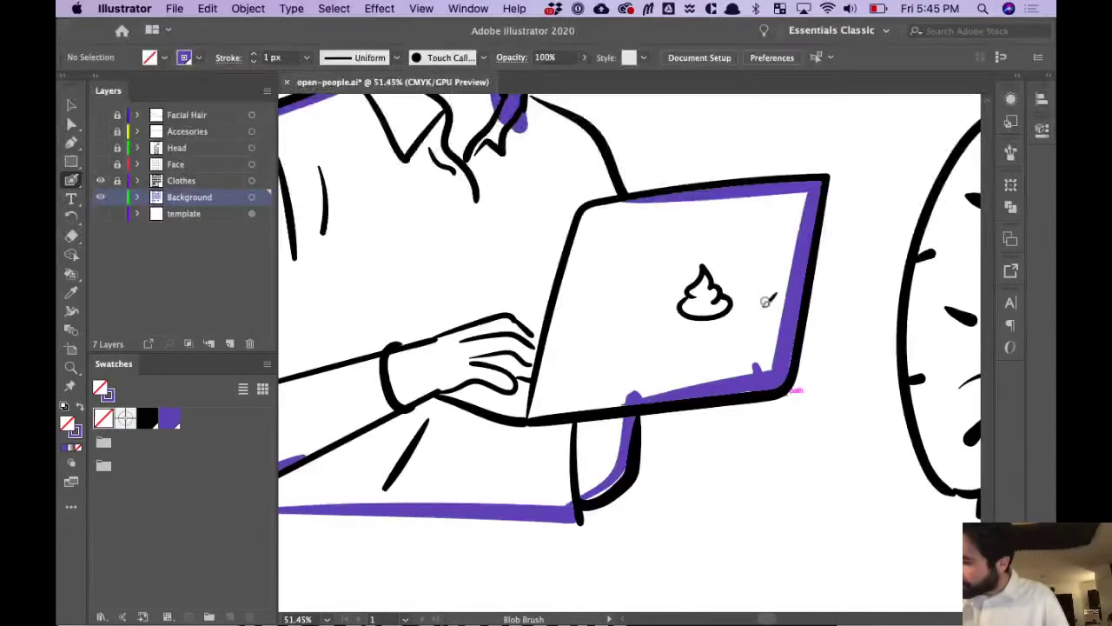
scroll(615, 183, up, 1)
scroll(615, 183, left, 1)
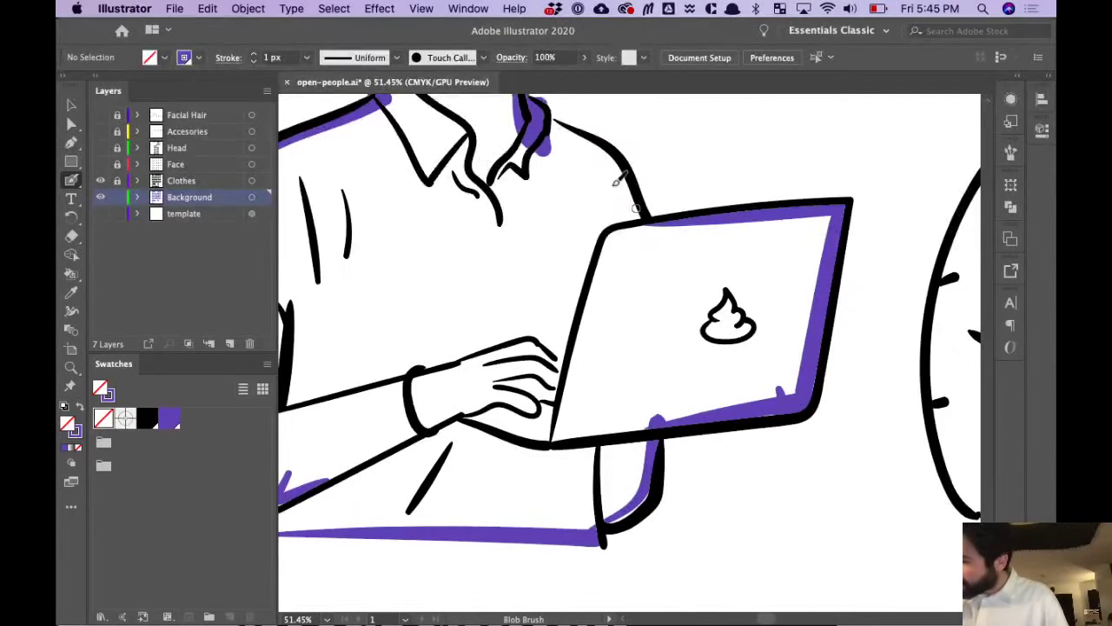
mouse_move(545, 109)
mouse_down()
mouse_move(624, 167)
mouse_move(645, 228)
mouse_move(656, 222)
mouse_up()
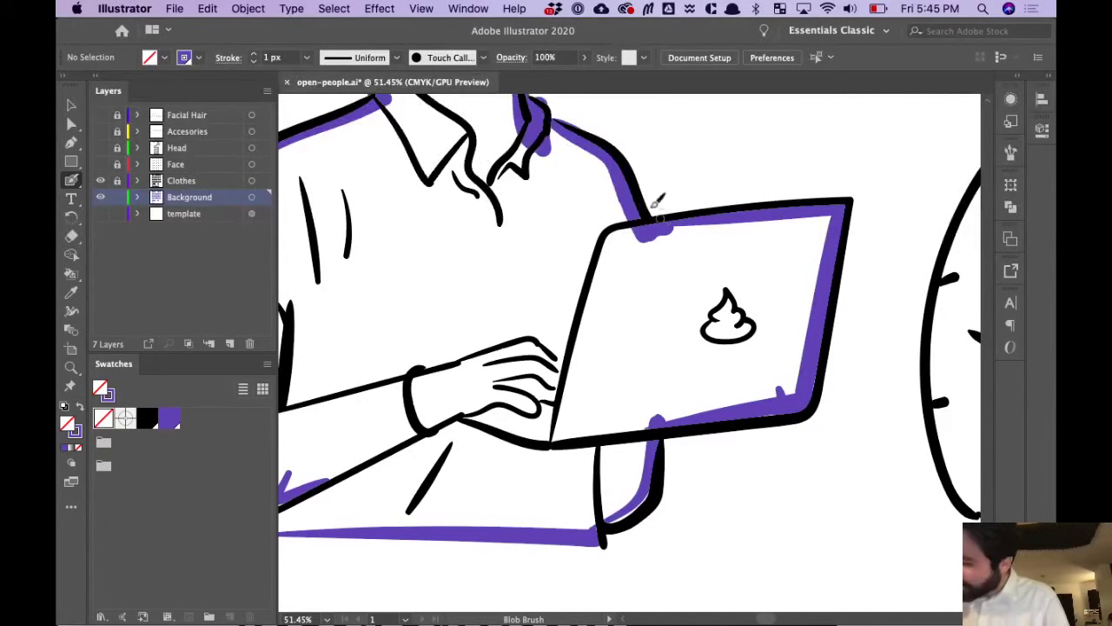
Delete the inner path of the laptop figure's purple outline in isolation mode to make it solid, and exit isolation mode
scroll(561, 203, down, 3)
key(v)
click(512, 134)
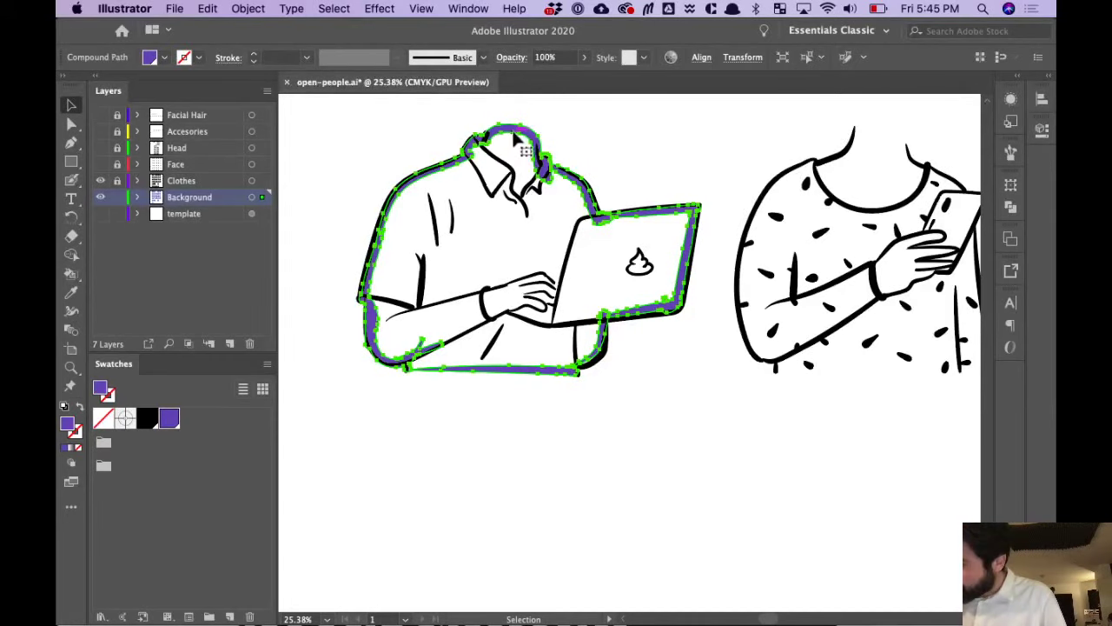
double_click(517, 139)
key(BackSpace)
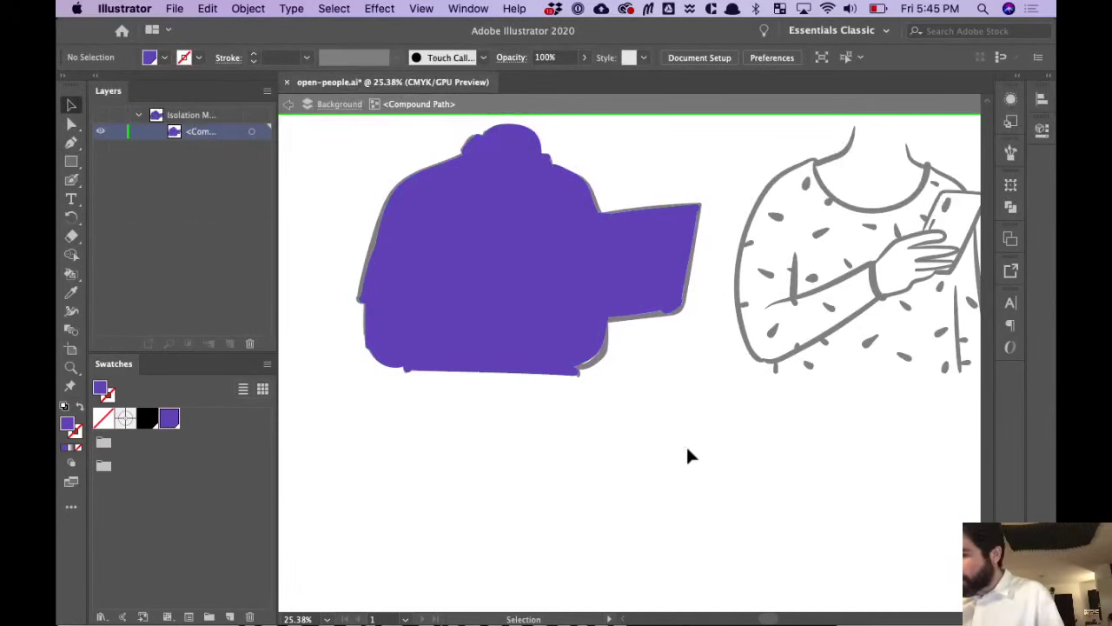
double_click(686, 444)
Trace the near shoulder and neck of the white spotted sweater figure holding a phone in purple with the Blob Brush
key(space)
drag(809, 407, 658, 437)
scroll(779, 410, right, 3)
scroll(779, 410, up, 1)
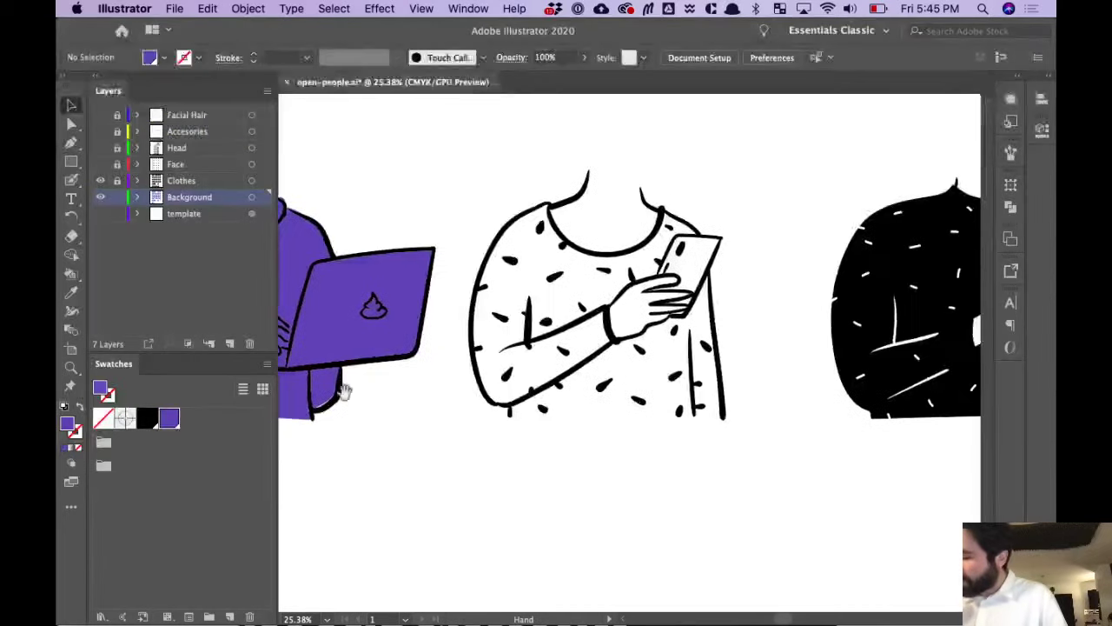
scroll(589, 252, up, 4)
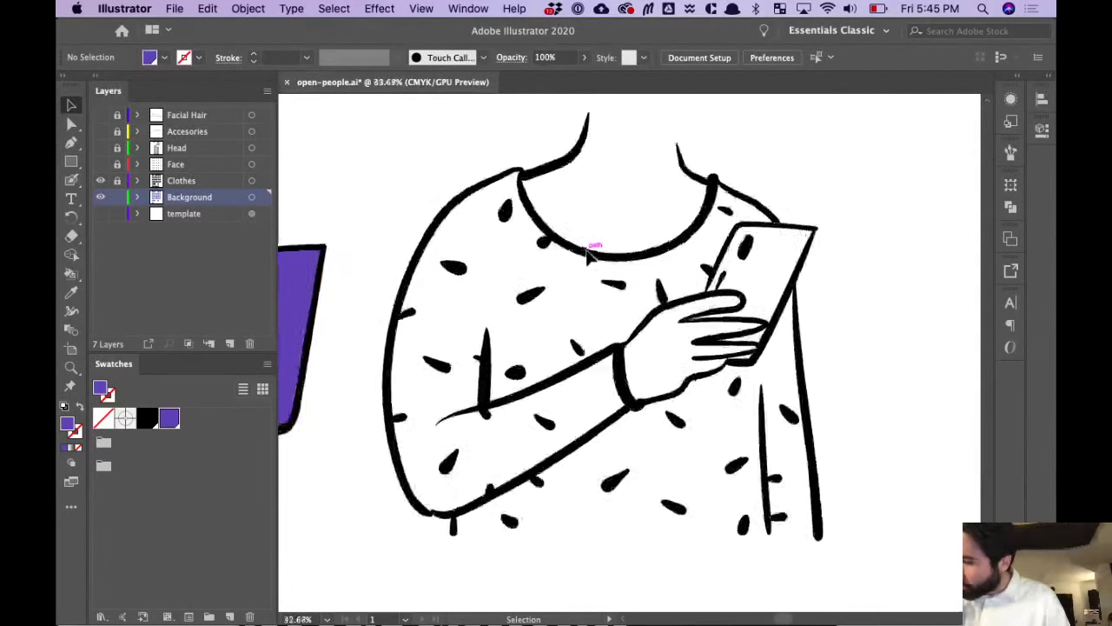
scroll(589, 252, down, 2)
key(shift+b)
mouse_move(485, 188)
mouse_down()
mouse_move(570, 161)
mouse_move(594, 123)
mouse_move(633, 118)
mouse_move(666, 128)
mouse_move(686, 195)
mouse_up()
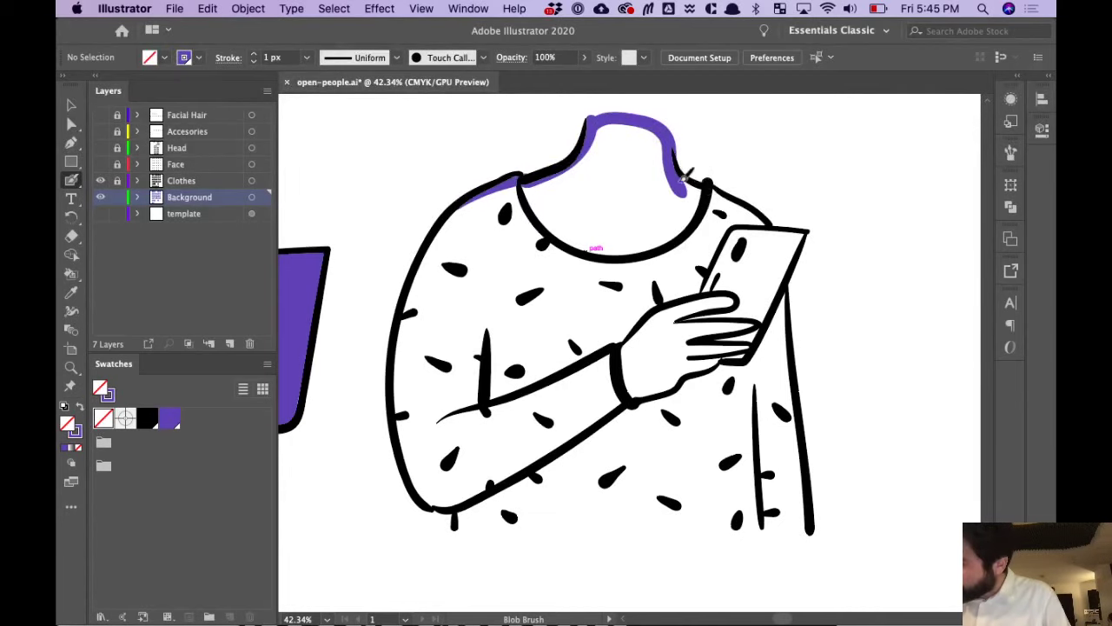
Complete the spotted sweater's purple outline around the sleeve, hem, far side, phone corner and far shoulder
scroll(861, 243, down, 4)
mouse_move(511, 148)
mouse_down()
mouse_move(476, 177)
mouse_move(433, 259)
mouse_move(424, 329)
mouse_move(435, 417)
mouse_move(419, 348)
mouse_move(419, 337)
mouse_move(448, 458)
mouse_move(500, 473)
mouse_move(479, 466)
mouse_move(484, 492)
mouse_move(829, 487)
mouse_up()
drag(804, 247, 826, 479)
mouse_move(801, 254)
mouse_down()
mouse_move(819, 196)
mouse_move(761, 194)
mouse_up()
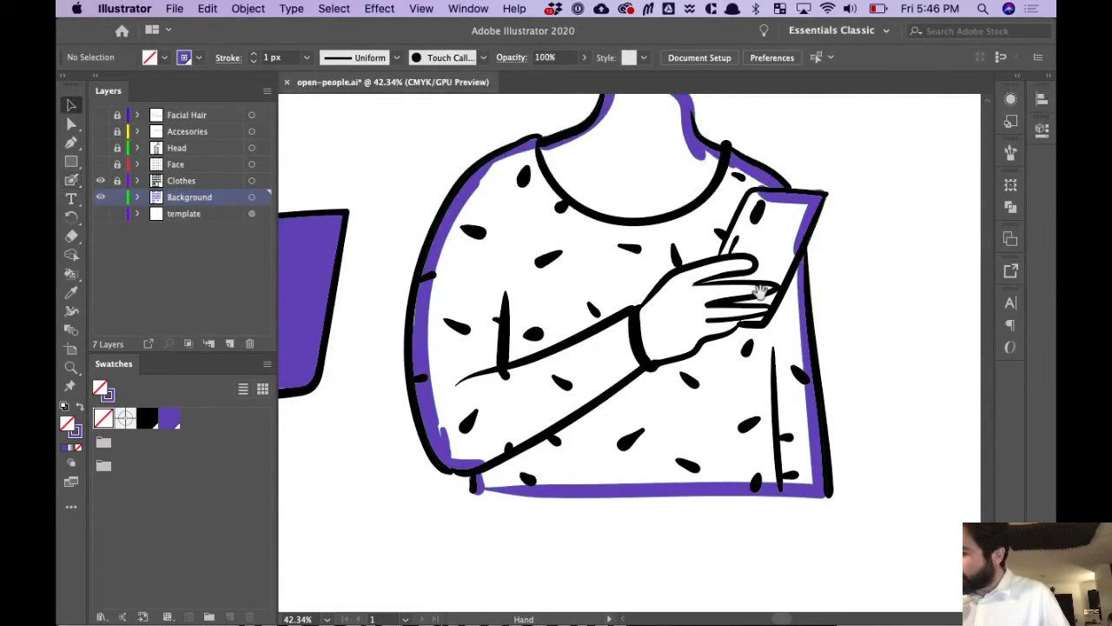
Delete the inner path of the spotted sweater's purple outline in isolation mode to make it solid, and exit isolation mode
scroll(643, 174, up, 2)
click(656, 143)
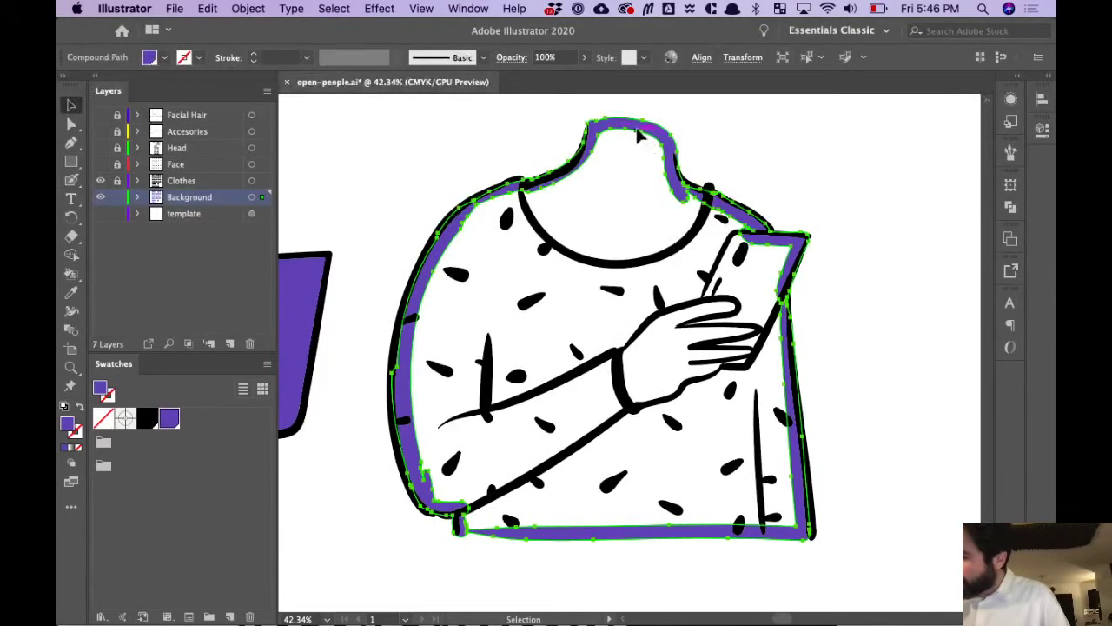
double_click(638, 131)
click(641, 132)
key(Delete)
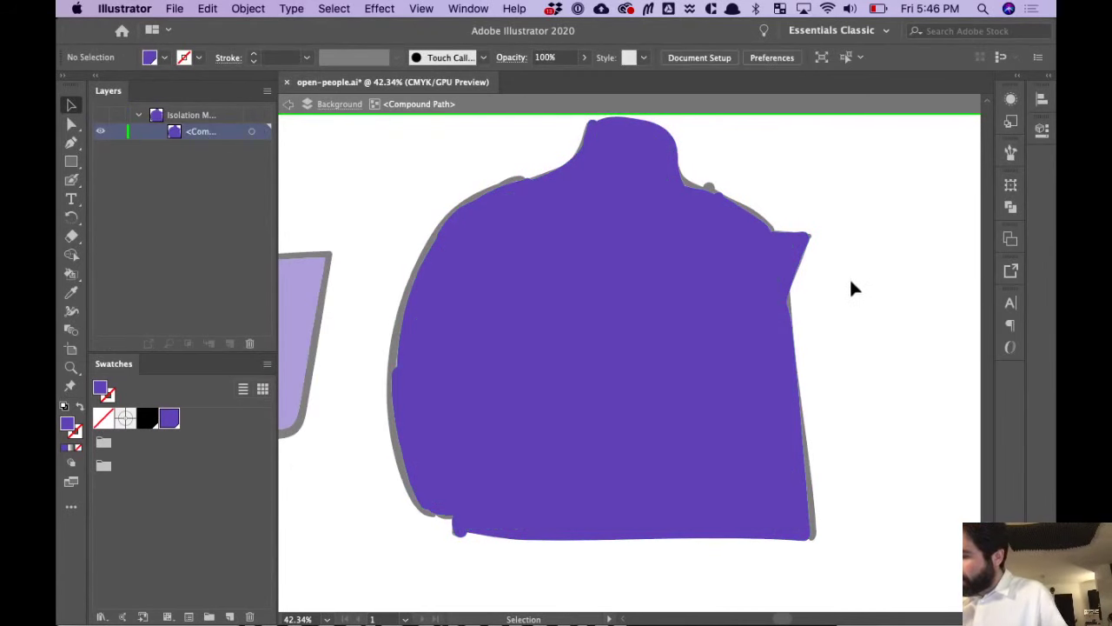
double_click(840, 277)
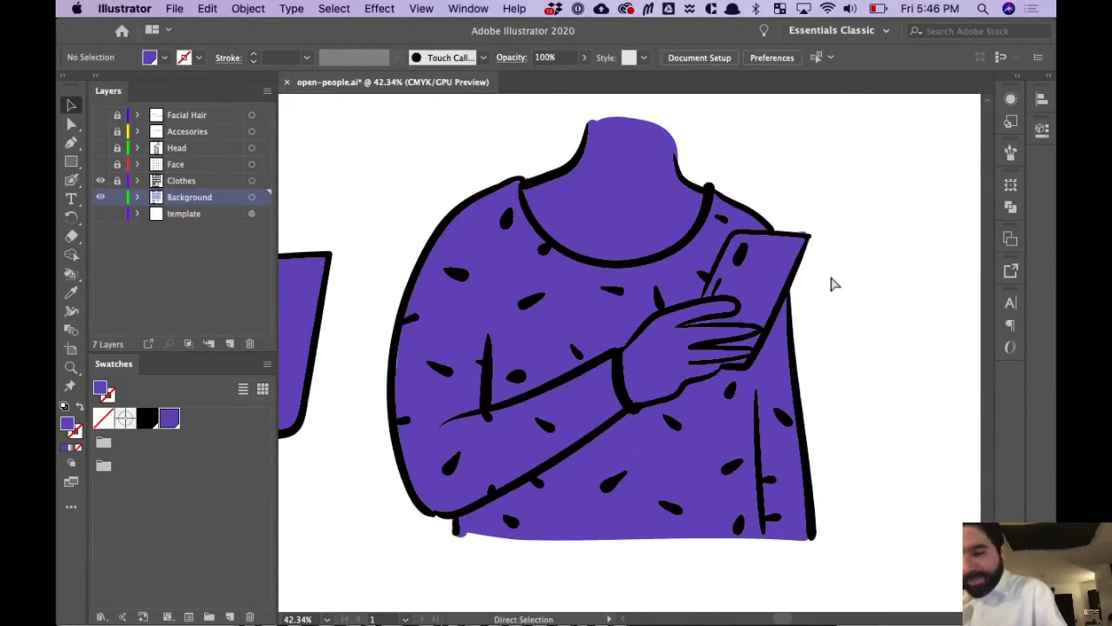
Trace the full outline of the dark sweater figure holding a phone in purple with the Blob Brush, including the neck, phone edge and hands
key(super+minus)
key(super+minus)
key(super+minus)
key(super+plus)
key(super+plus)
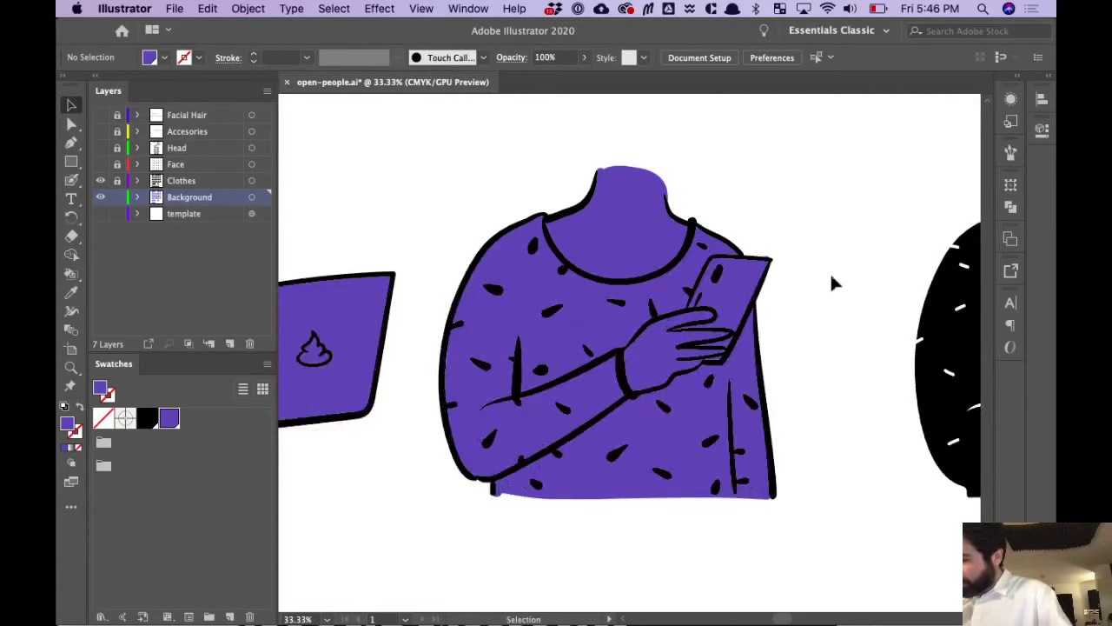
drag(835, 368, 506, 348)
drag(848, 334, 679, 354)
key(shift+b)
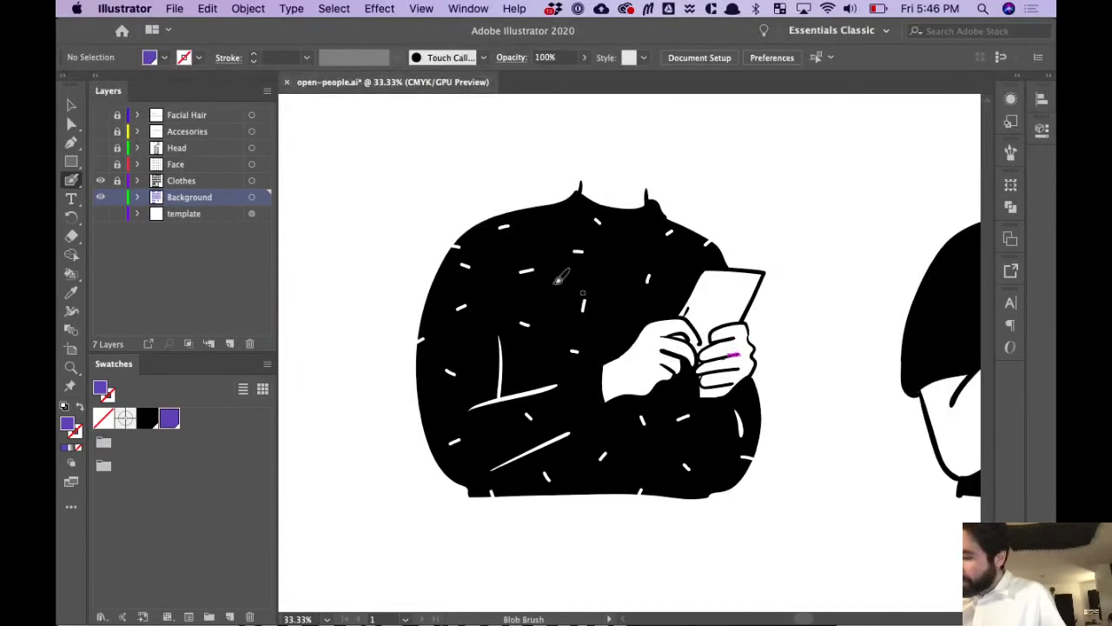
mouse_move(462, 236)
mouse_down()
mouse_move(616, 178)
mouse_move(642, 181)
mouse_move(646, 209)
mouse_move(631, 174)
mouse_move(603, 174)
mouse_move(589, 207)
mouse_move(594, 180)
mouse_move(615, 173)
mouse_move(593, 200)
mouse_move(630, 177)
mouse_move(661, 191)
mouse_up()
key(super+z)
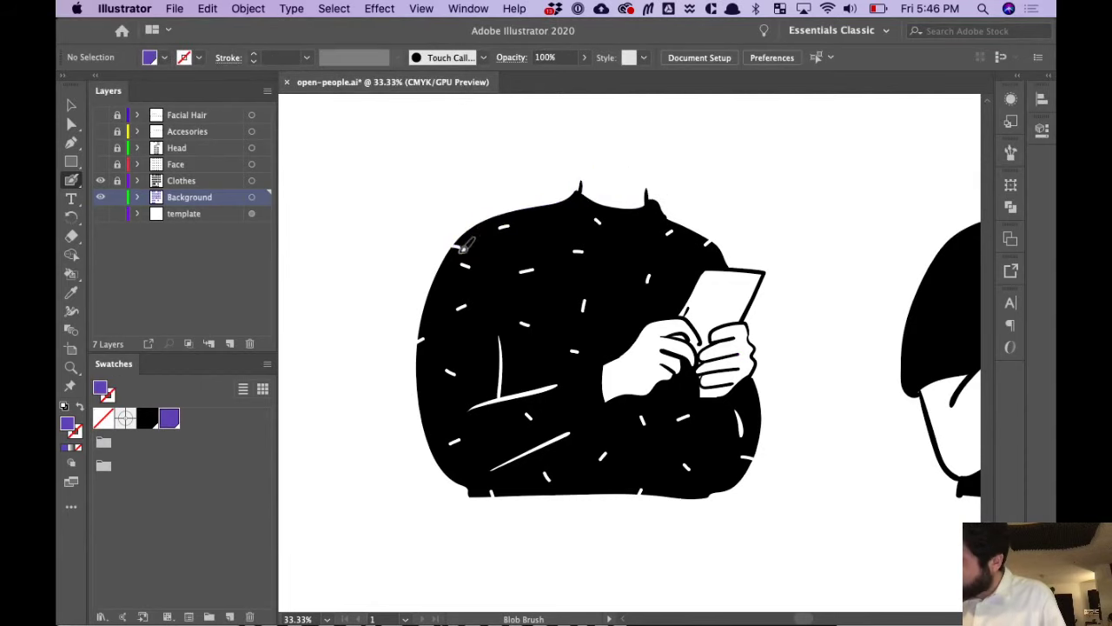
mouse_move(459, 244)
mouse_down()
mouse_move(508, 217)
mouse_move(585, 199)
mouse_move(589, 182)
mouse_move(624, 165)
mouse_move(643, 170)
mouse_move(646, 227)
mouse_move(657, 214)
mouse_move(673, 234)
mouse_move(669, 226)
mouse_move(711, 241)
mouse_move(726, 278)
mouse_move(762, 276)
mouse_move(739, 322)
mouse_move(753, 366)
mouse_move(738, 422)
mouse_up()
mouse_move(749, 360)
mouse_down()
mouse_move(744, 456)
mouse_move(754, 421)
mouse_move(742, 466)
mouse_move(750, 452)
mouse_move(717, 487)
mouse_move(711, 473)
mouse_move(693, 491)
mouse_move(488, 489)
mouse_move(454, 457)
mouse_move(431, 405)
mouse_move(424, 339)
mouse_move(457, 249)
mouse_move(518, 212)
mouse_move(596, 180)
mouse_up()
Isolate the dark sweater's purple outline group and close the gap between neck and far shoulder with the Blob Brush
key(v)
click(623, 182)
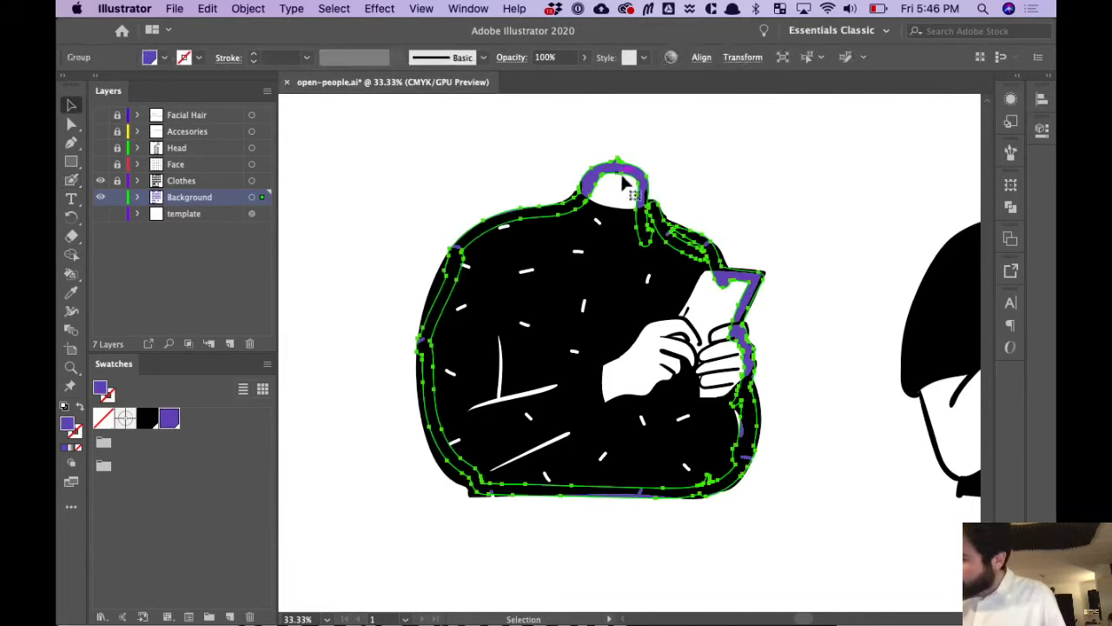
double_click(623, 182)
click(799, 278)
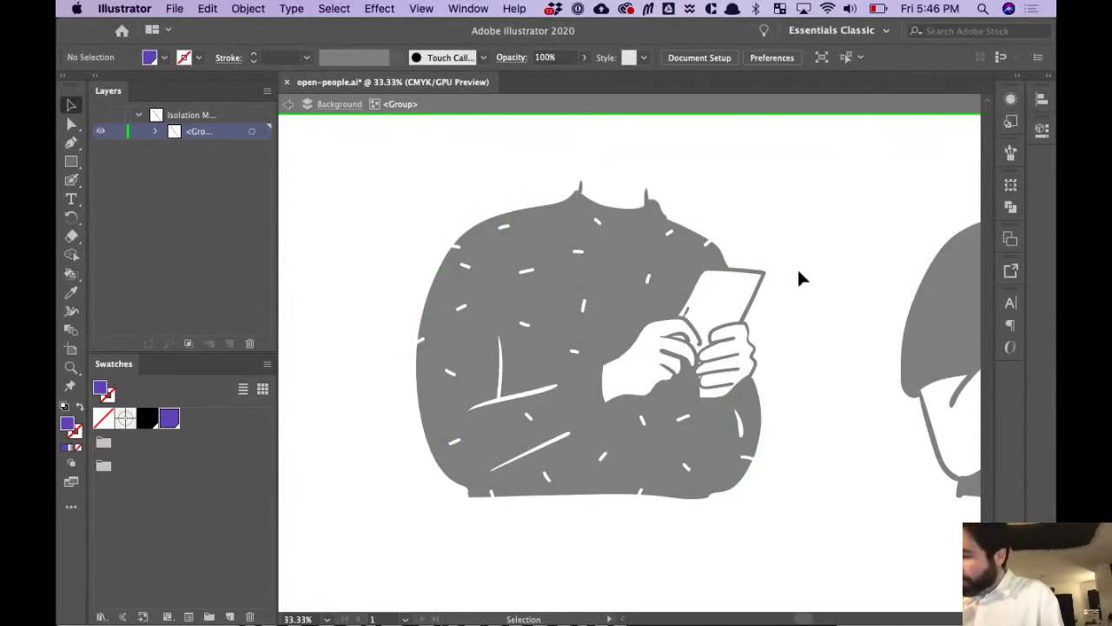
click(634, 186)
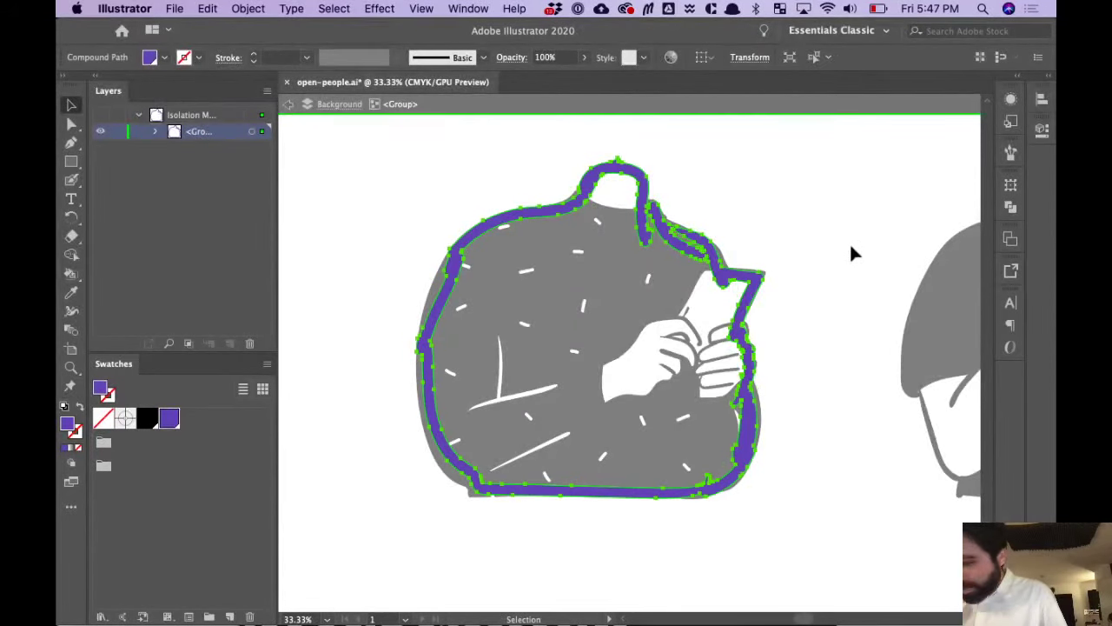
key(shift+b)
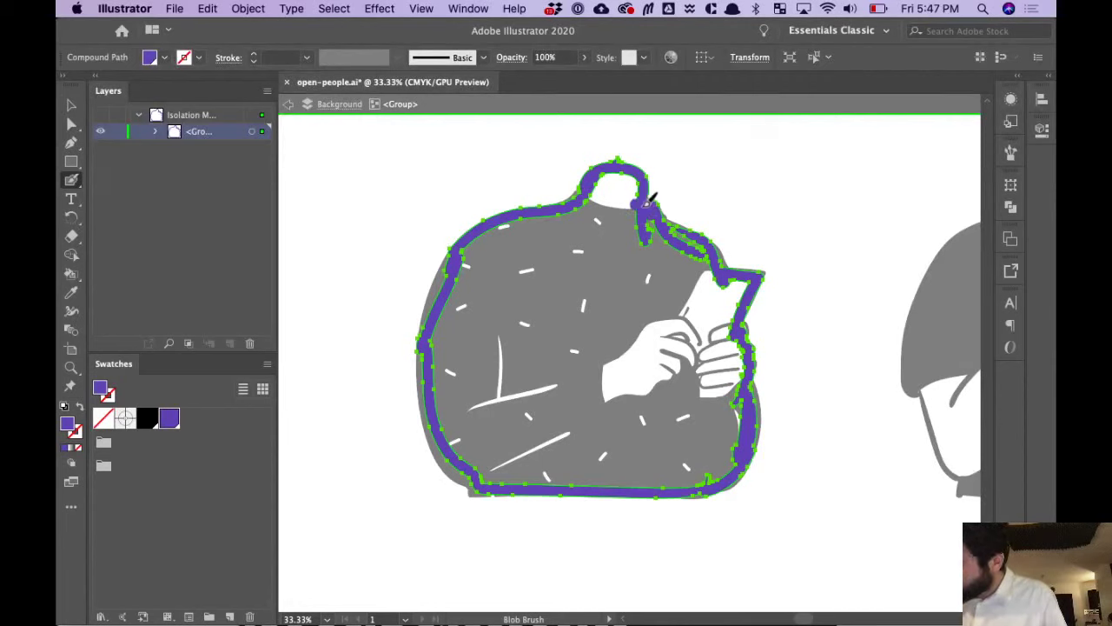
key(super+shift+a)
Open the dark sweater's purple compound path in isolation mode and delete its inner path to make it solid
key(v)
click(624, 183)
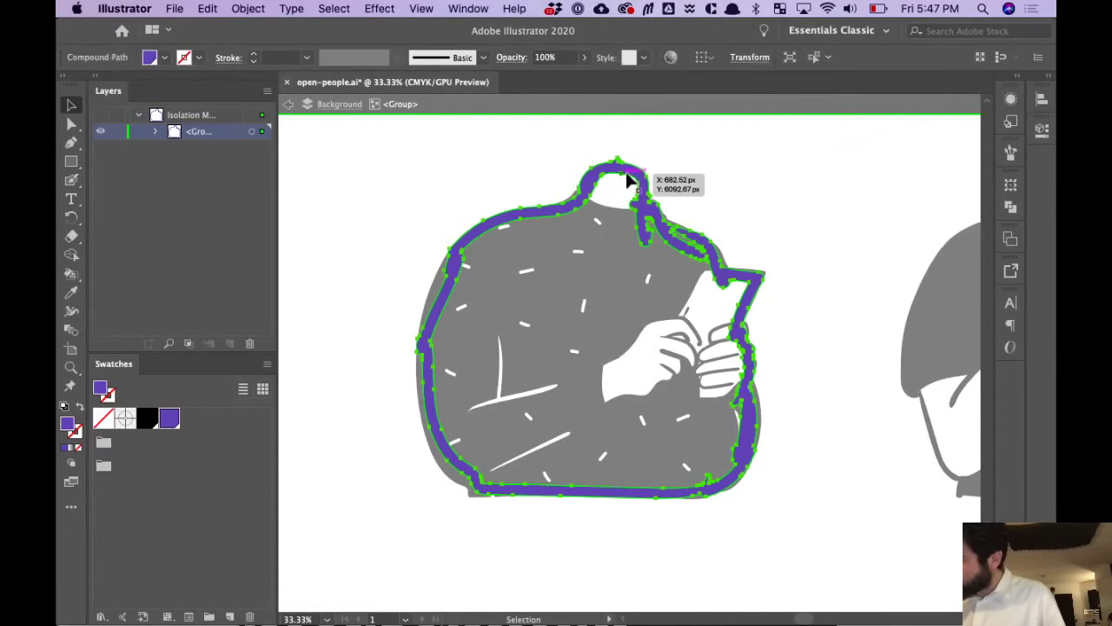
double_click(620, 175)
click(618, 175)
key(Delete)
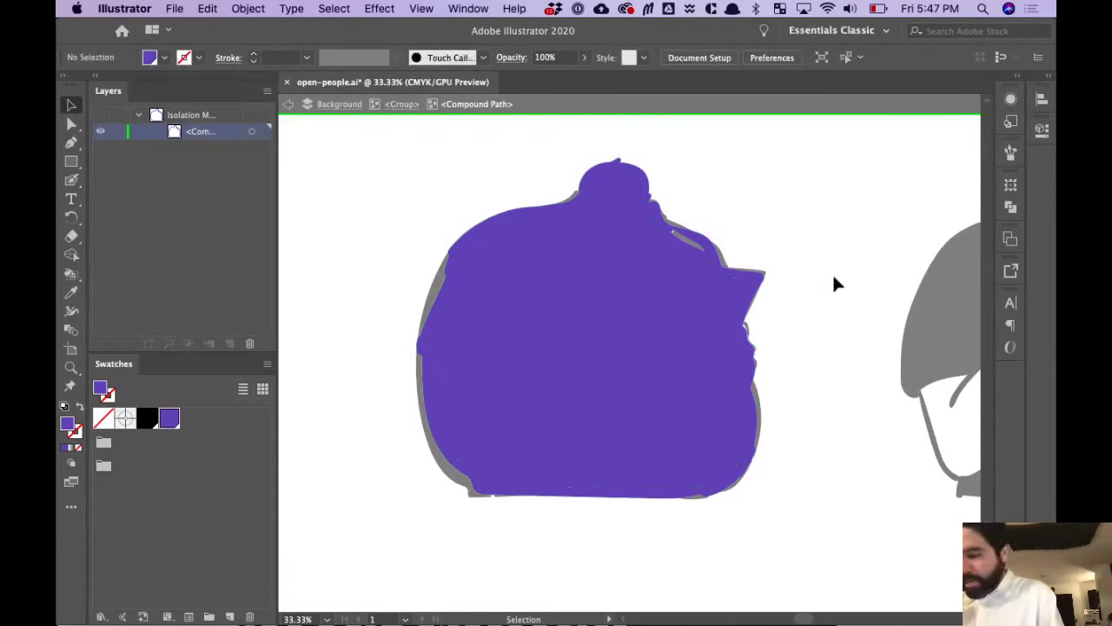
Delete the leftover sliver-shaped hole near the far shoulder of the dark sweater's purple fill
click(680, 263)
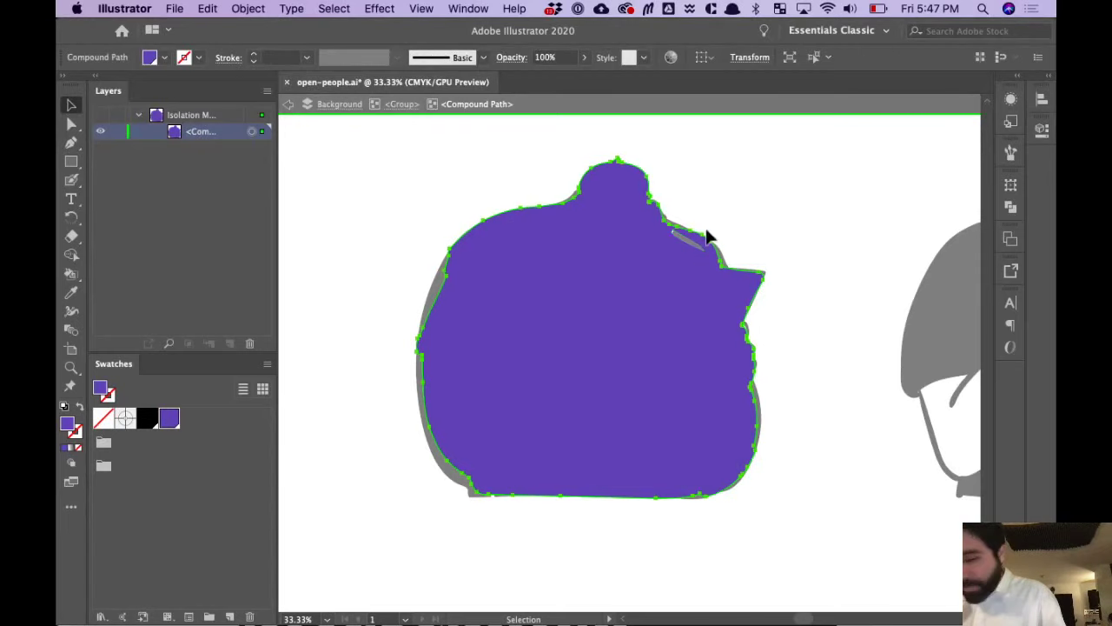
key(super+=)
key(super+=)
key(space)
drag(853, 198, 543, 402)
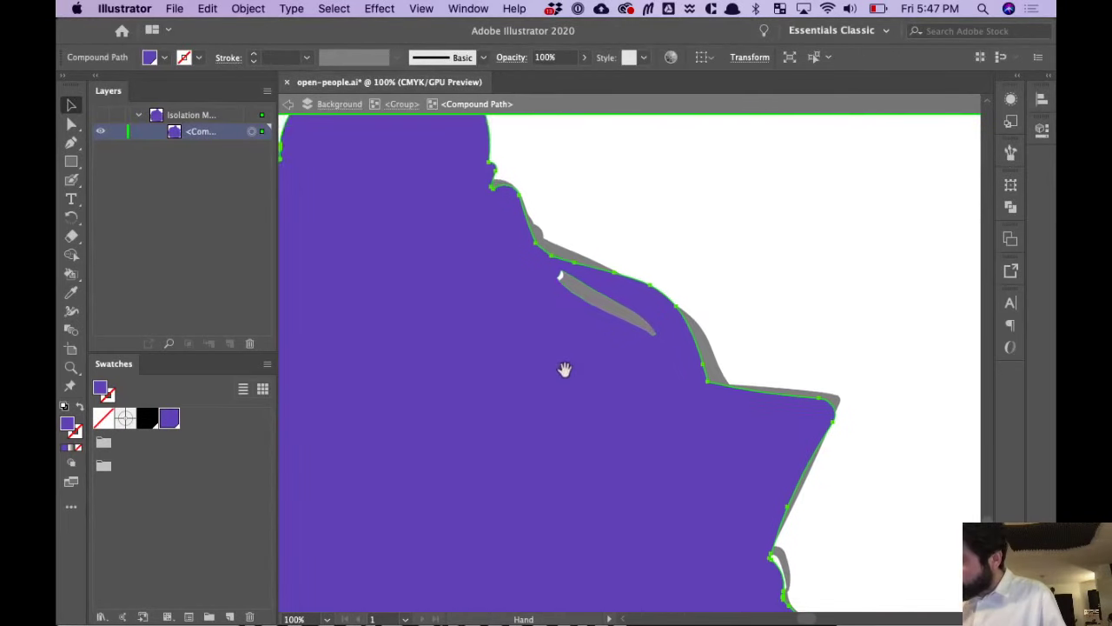
click(635, 318)
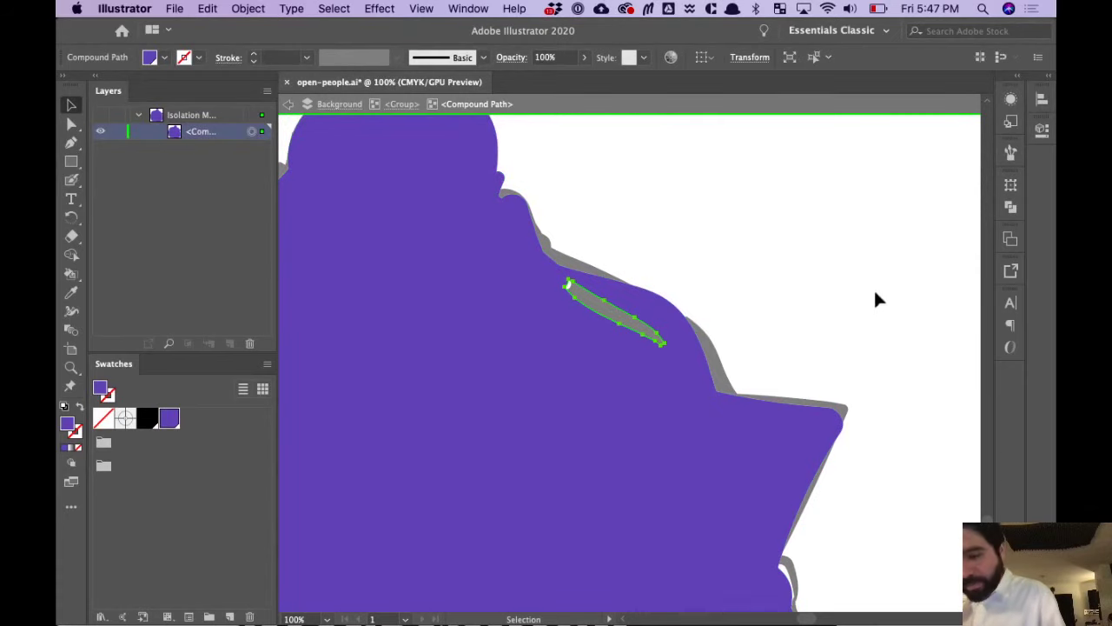
key(Delete)
click(680, 379)
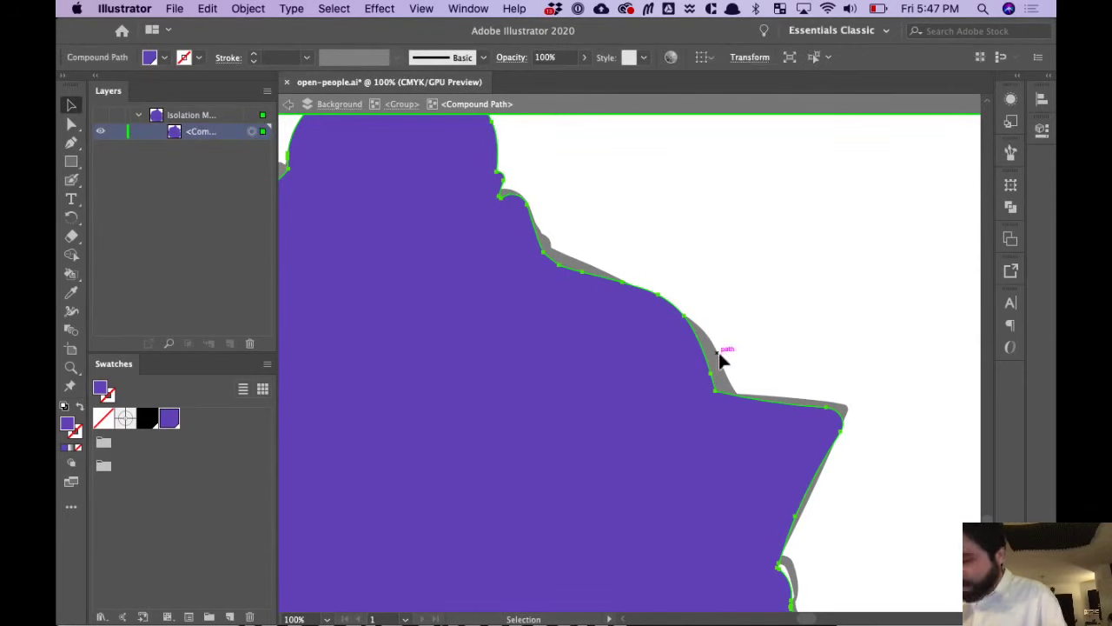
Examine how well the solid purple fill's edges follow the dark sweater's outline
key(super+minus)
key(super+minus)
key(super+minus)
key(super+minus)
key(v)
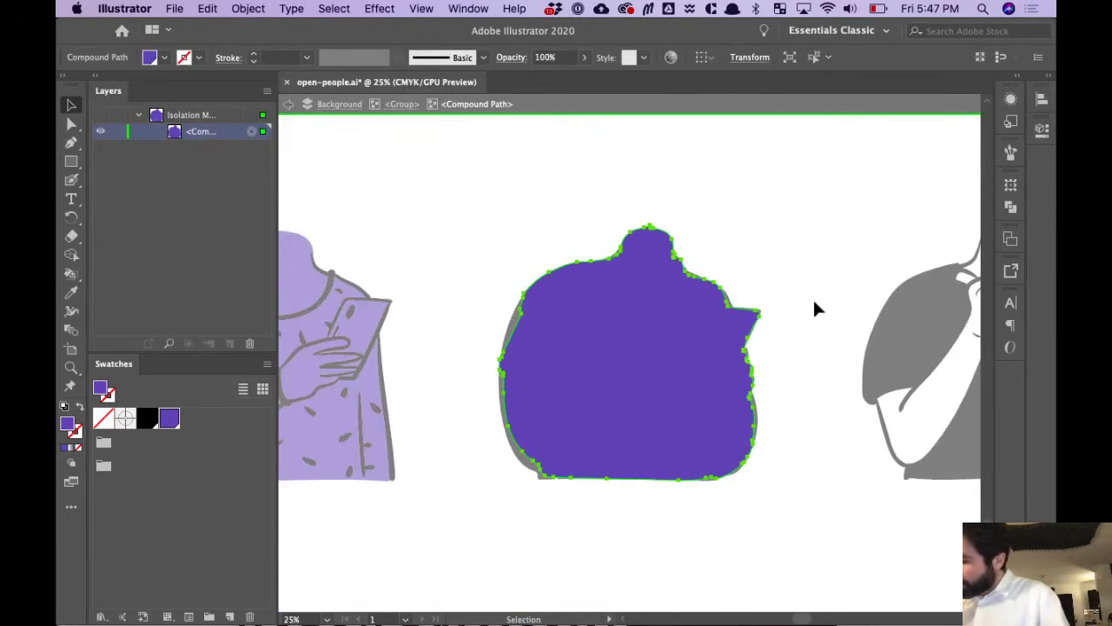
drag(802, 303, 773, 310)
key(super+plus)
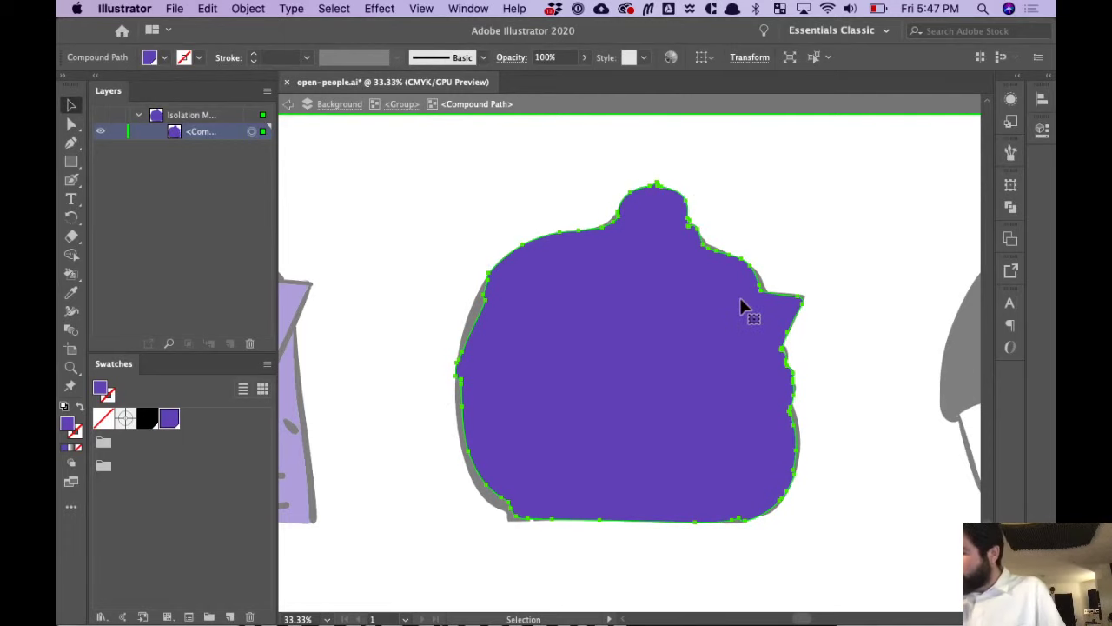
scroll(743, 306, right, 2)
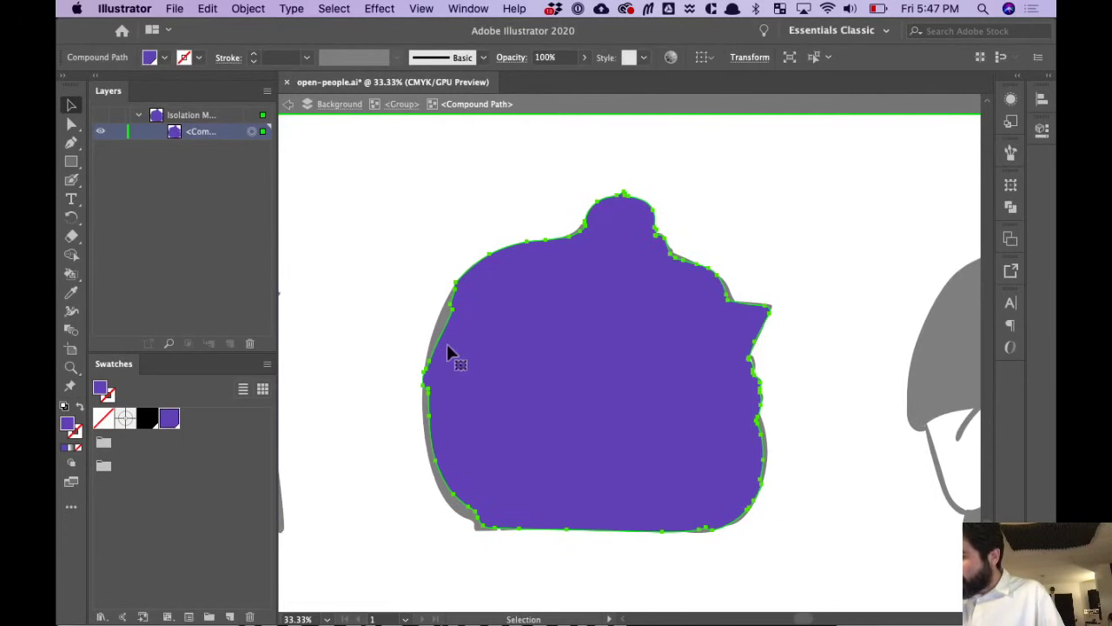
scroll(809, 201, right, 3)
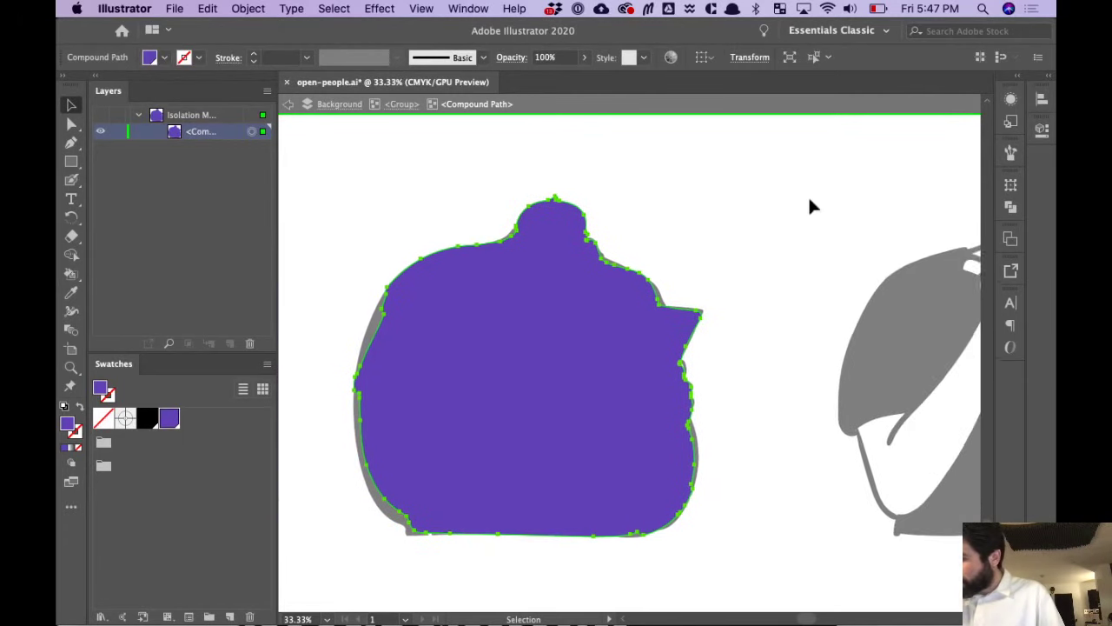
scroll(809, 201, left, 3)
scroll(808, 201, left, 1)
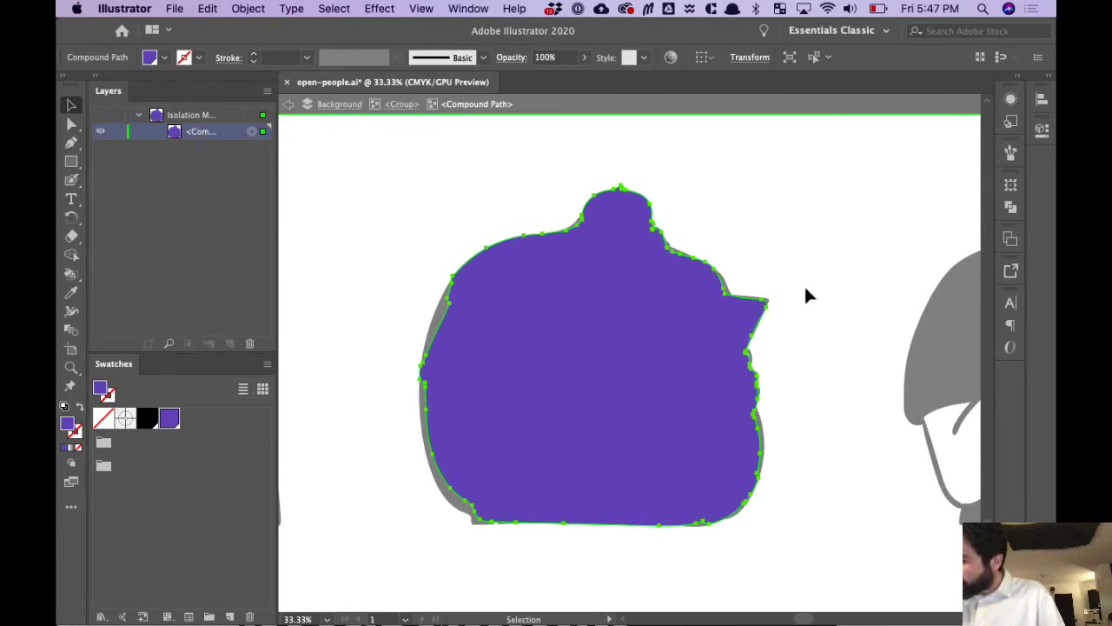
Exit isolation mode and move on to the black T-shirt figure holding a knife
click(814, 250)
double_click(814, 250)
scroll(814, 250, right, 5)
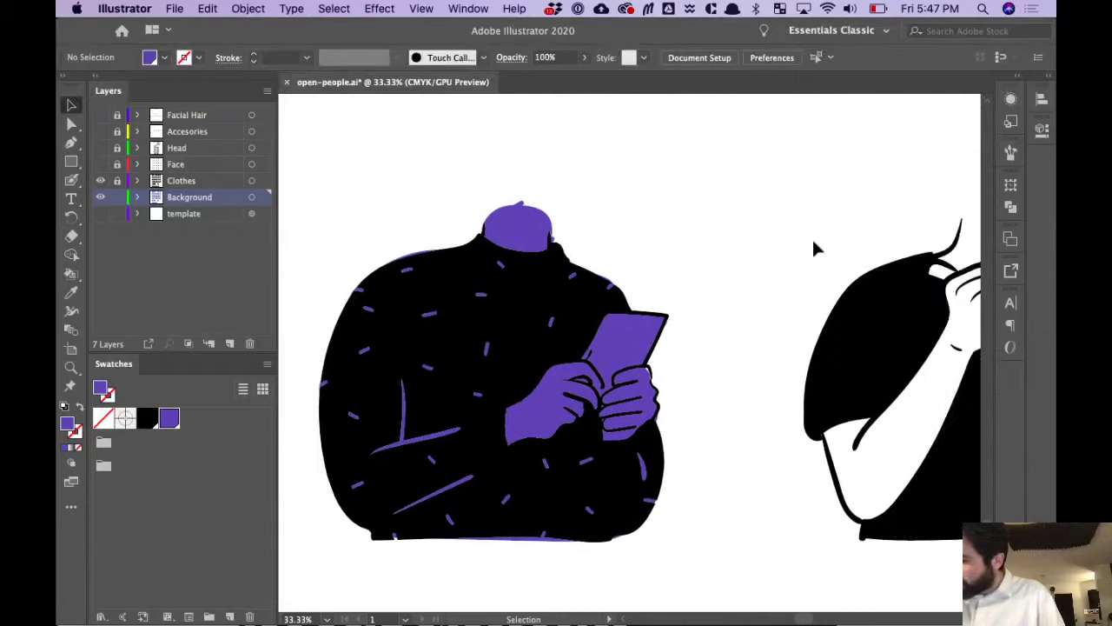
scroll(814, 250, down, 2)
scroll(814, 249, right, 2)
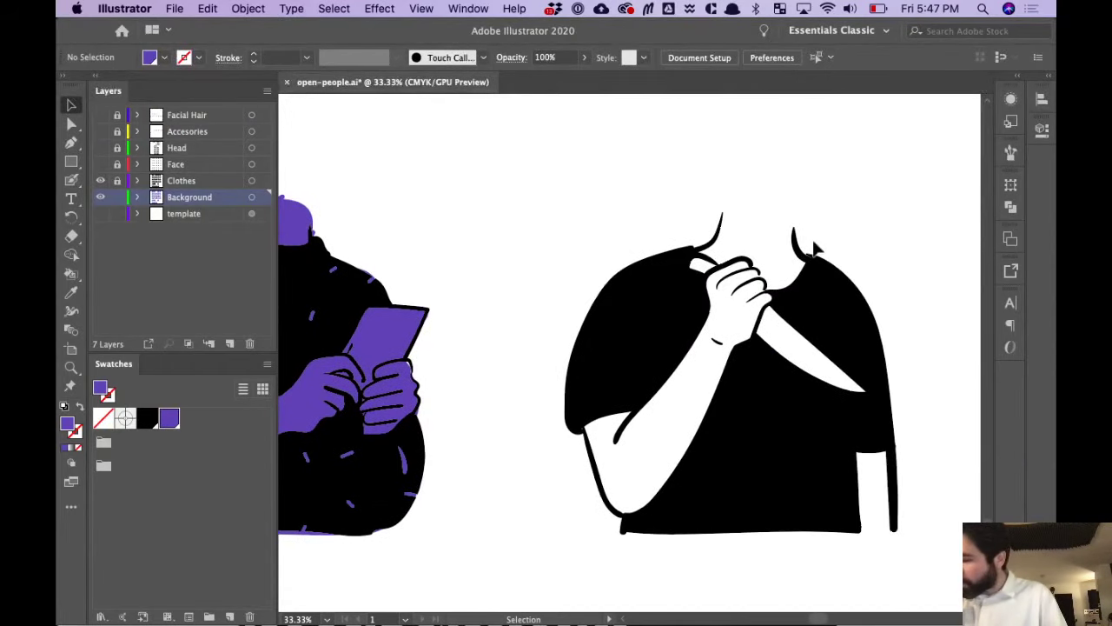
key(super+k)
key(Escape)
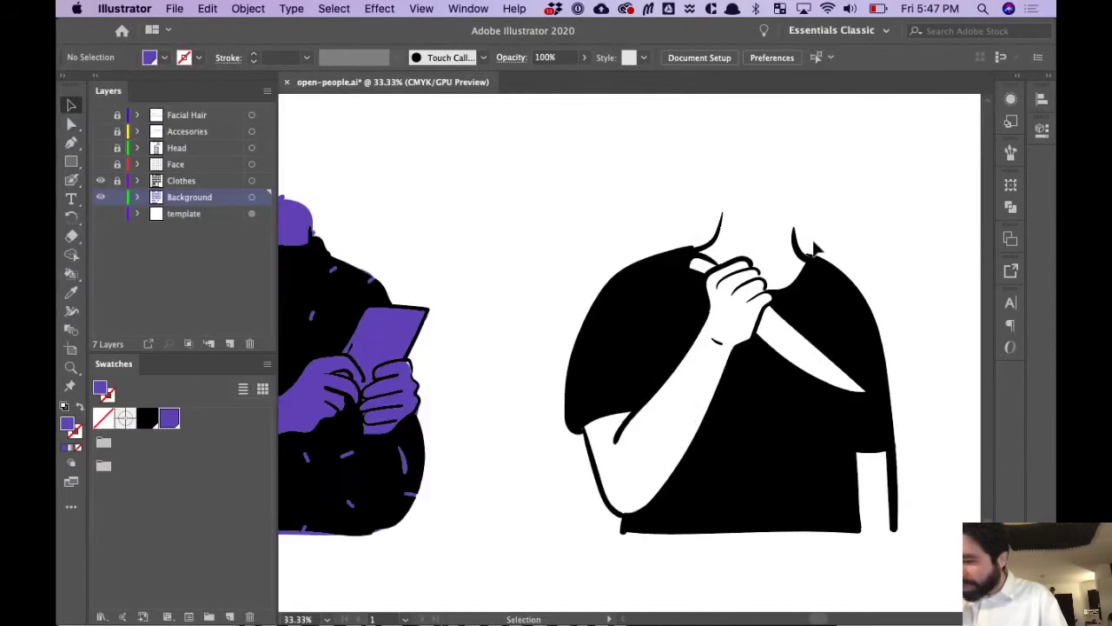
key(k)
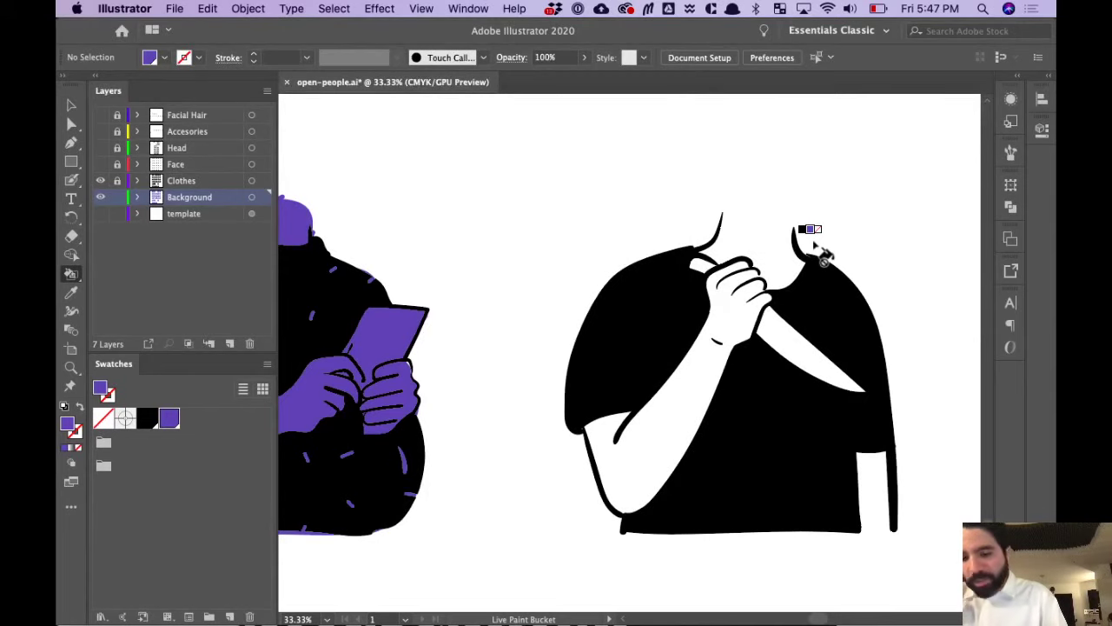
Examine the paths of the dark sweater and knife-holding figures in Outline view, and return to Preview
key(super+y)
scroll(824, 255, right, 2)
scroll(824, 255, down, 1)
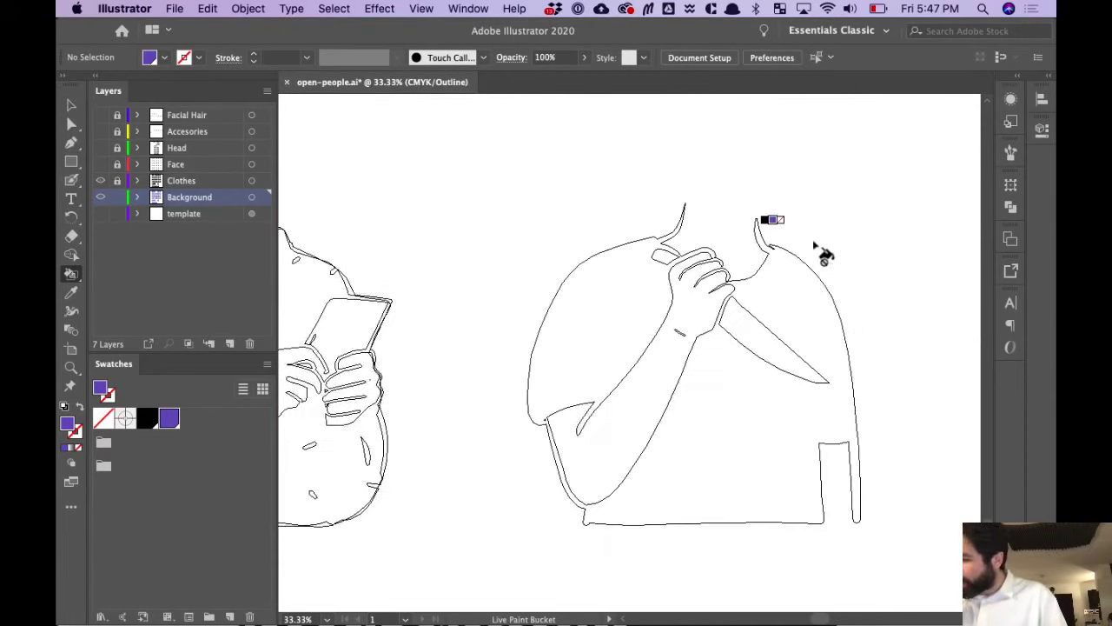
key(v)
scroll(606, 380, left, 5)
scroll(606, 380, down, 1)
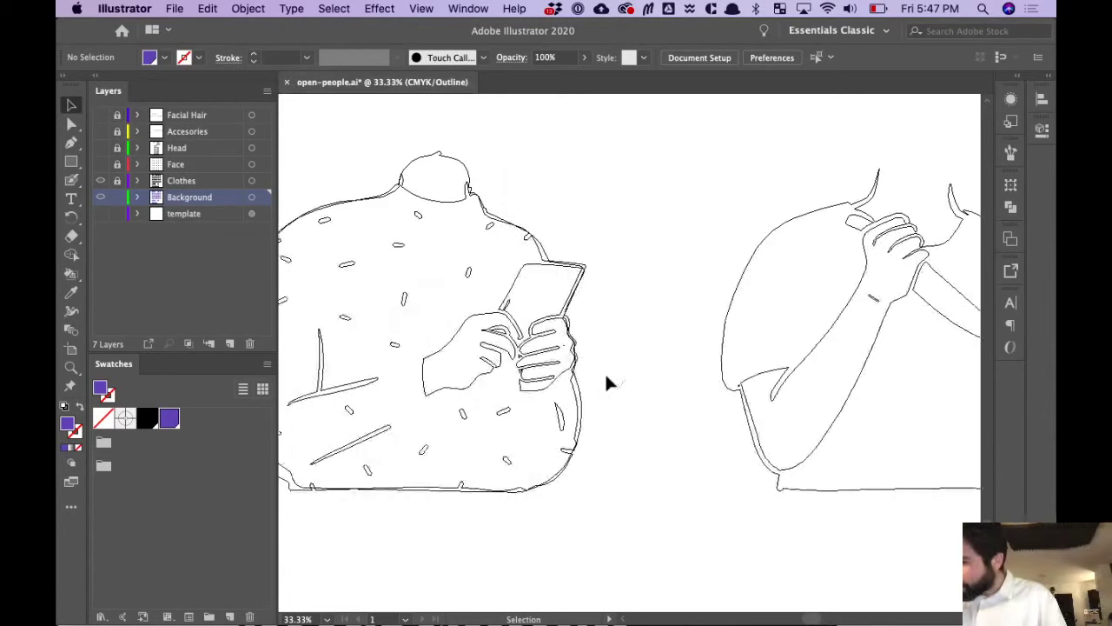
scroll(469, 273, left, 3)
scroll(469, 273, down, 1)
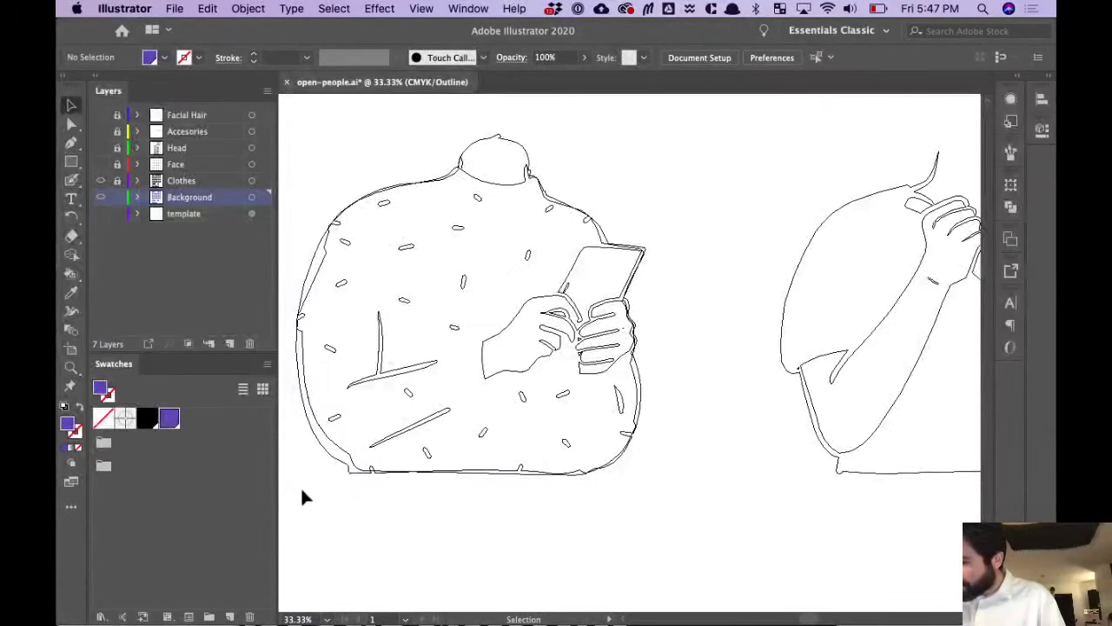
scroll(610, 329, right, 8)
scroll(611, 329, up, 2)
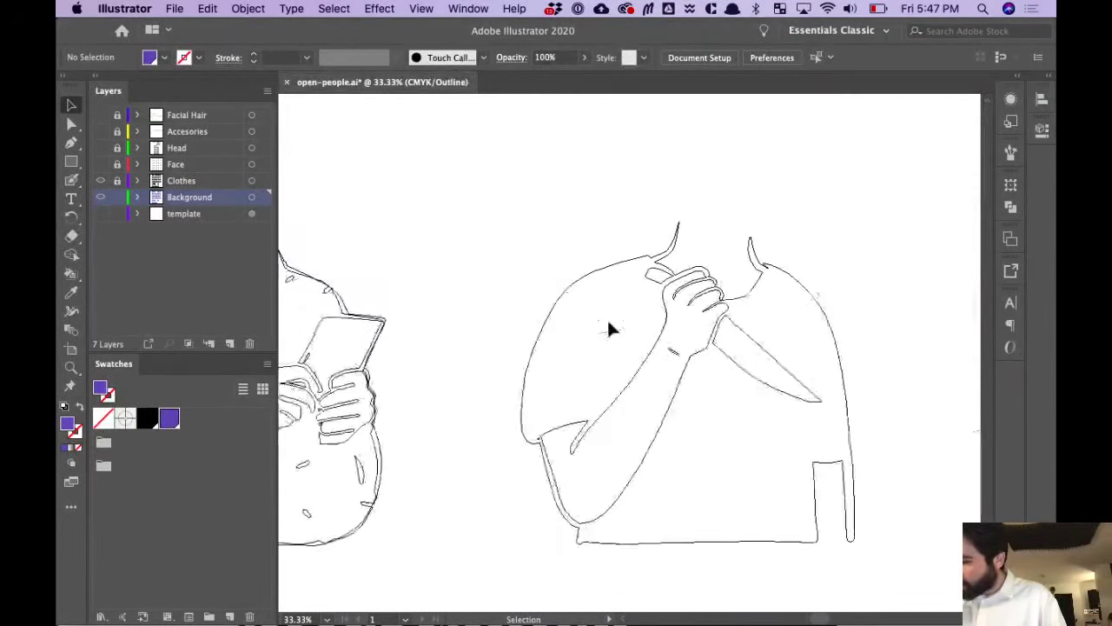
key(a)
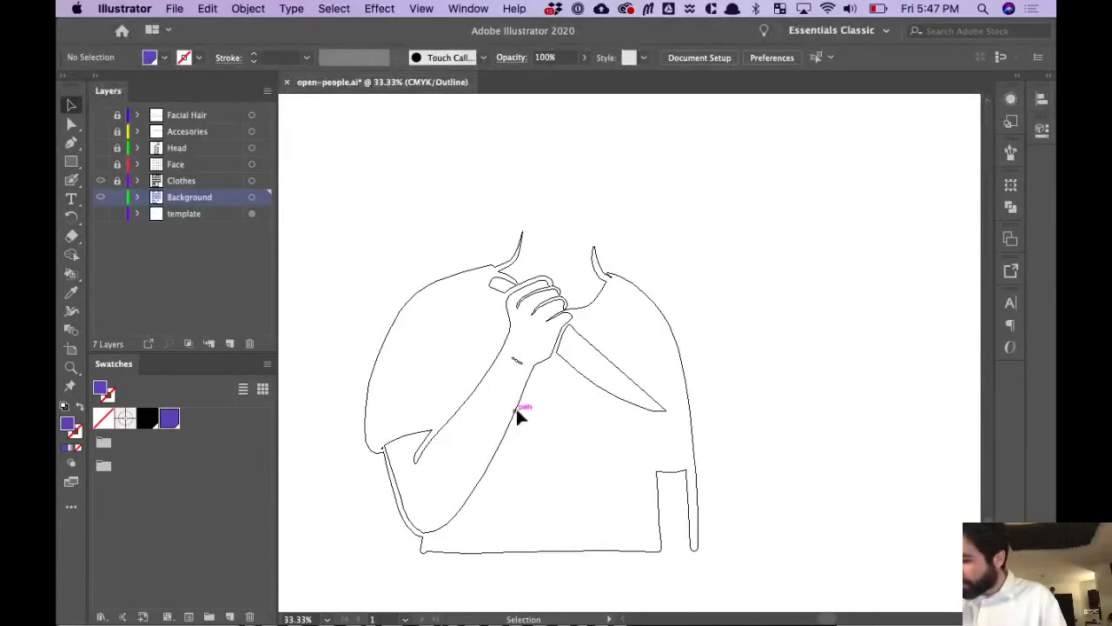
scroll(515, 411, up, 1)
key(super+y)
key(v)
scroll(687, 266, down, 2)
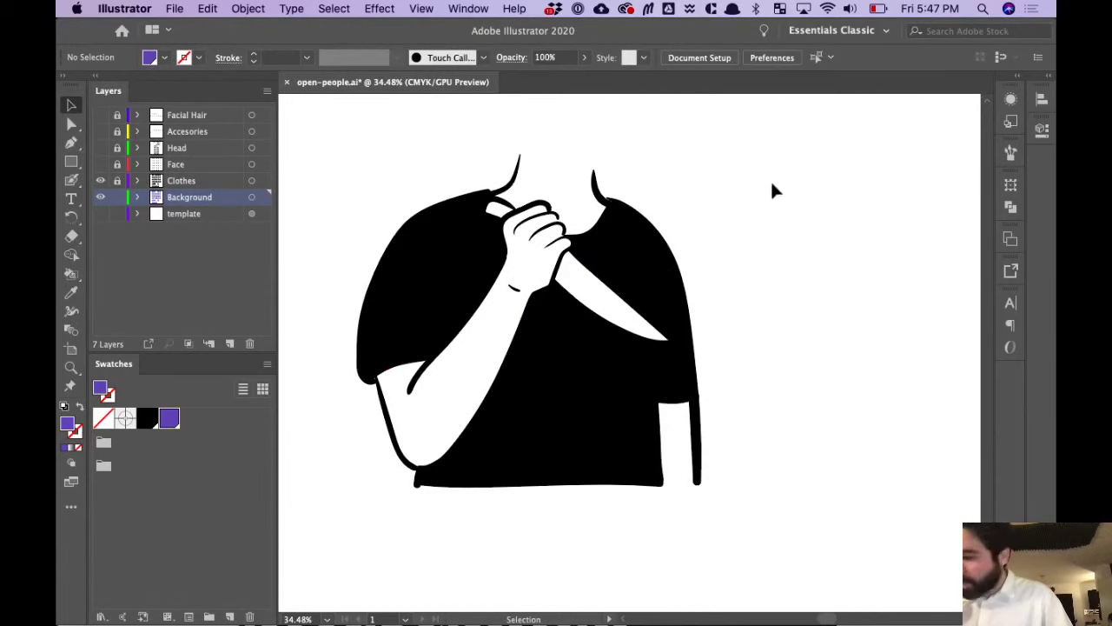
Trace the knife-holding T-shirt figure in purple with the Blob Brush around the elbow, hem, far arm, neck and near shoulder
key(shift+b)
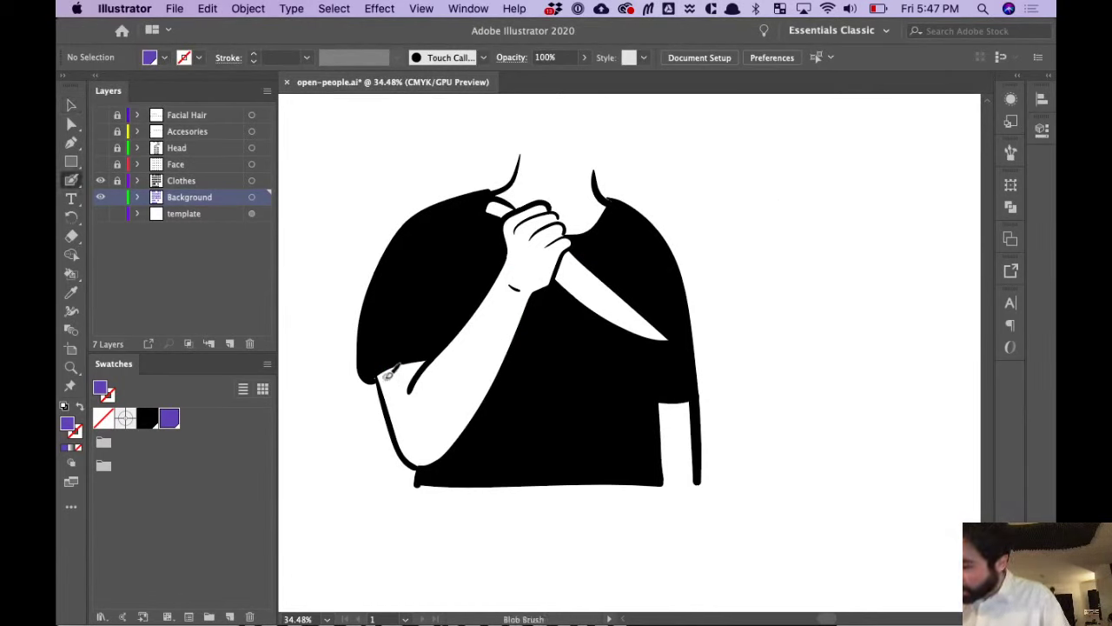
mouse_move(386, 365)
mouse_down()
mouse_move(423, 472)
mouse_move(696, 480)
mouse_move(688, 389)
mouse_move(650, 258)
mouse_move(563, 142)
mouse_move(538, 147)
mouse_move(523, 171)
mouse_move(533, 146)
mouse_move(511, 205)
mouse_up()
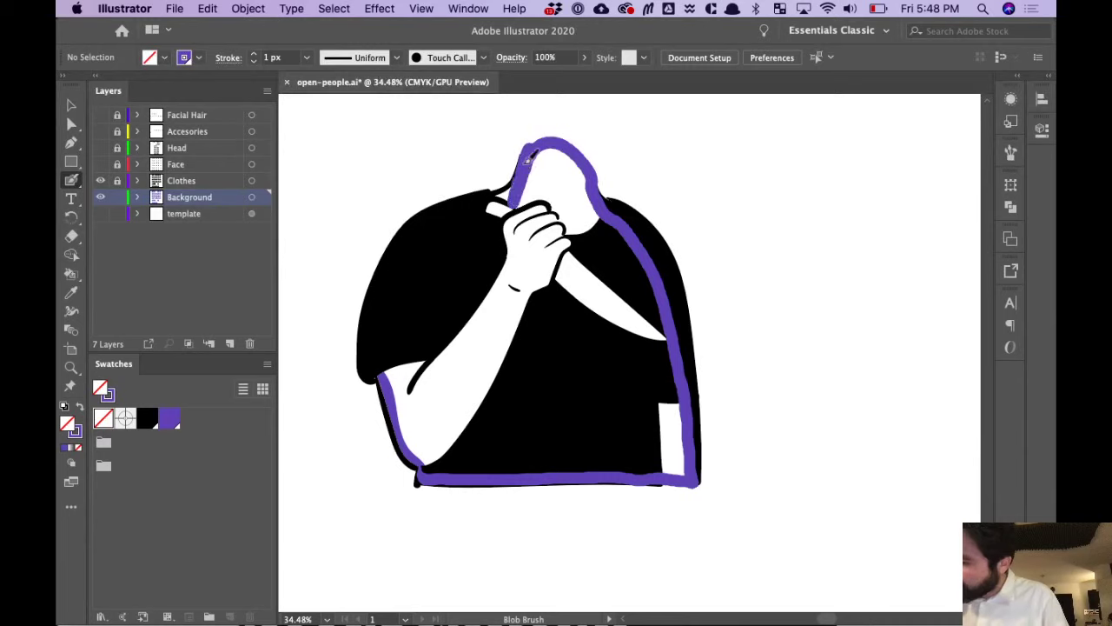
mouse_move(567, 137)
mouse_down()
mouse_move(566, 162)
mouse_move(430, 234)
mouse_move(392, 291)
mouse_move(388, 373)
mouse_up()
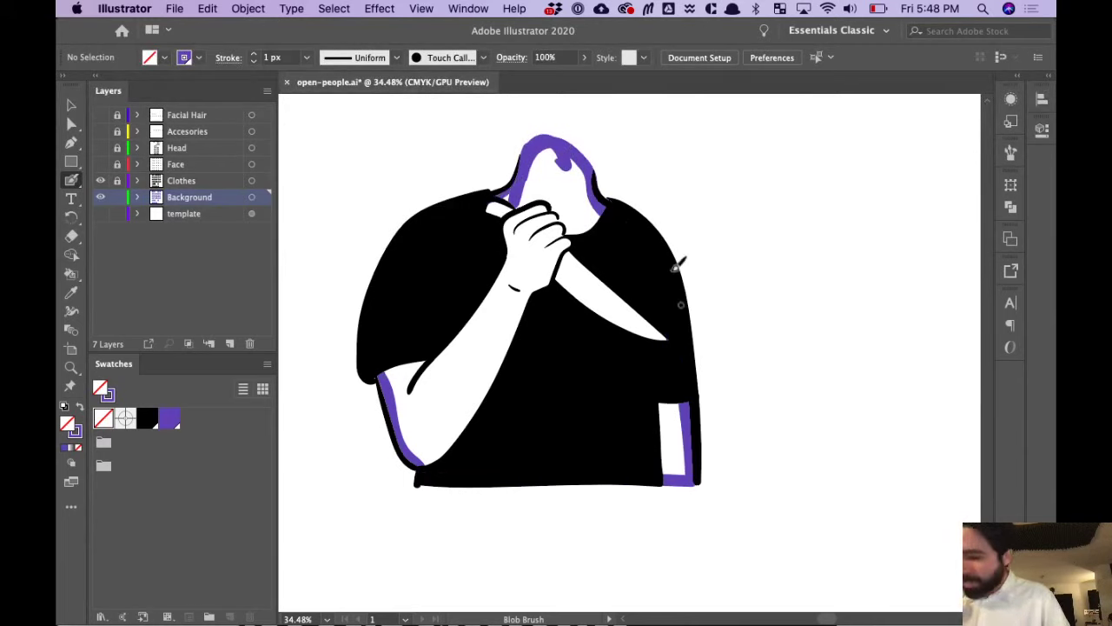
Isolate the purple outline group of the knife-holding T-shirt figure
key(v)
click(580, 174)
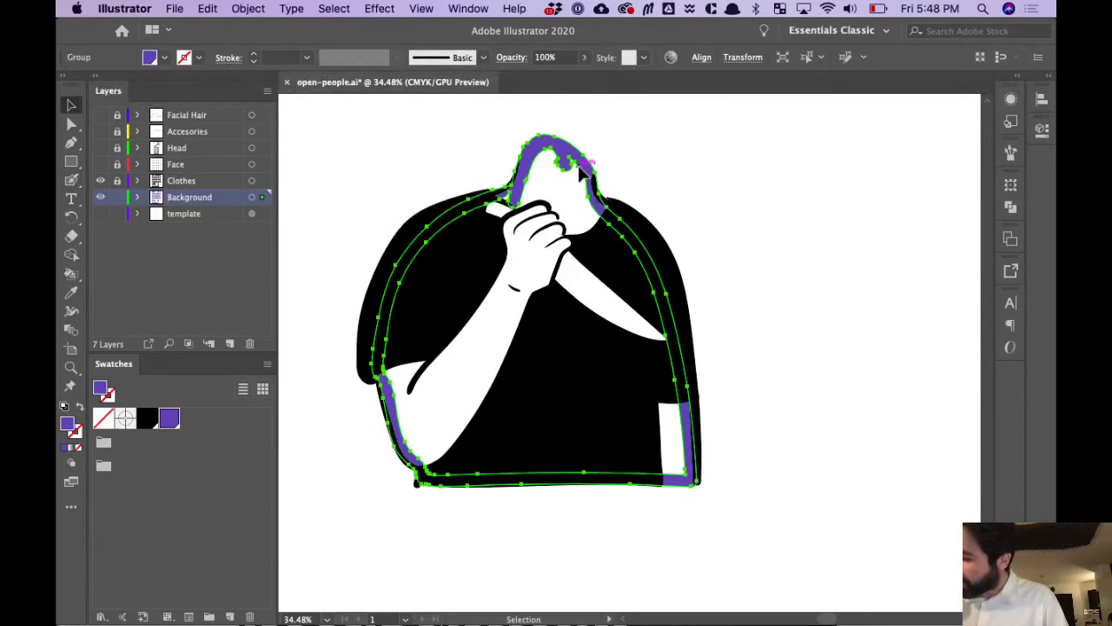
double_click(581, 173)
click(580, 174)
key(Delete)
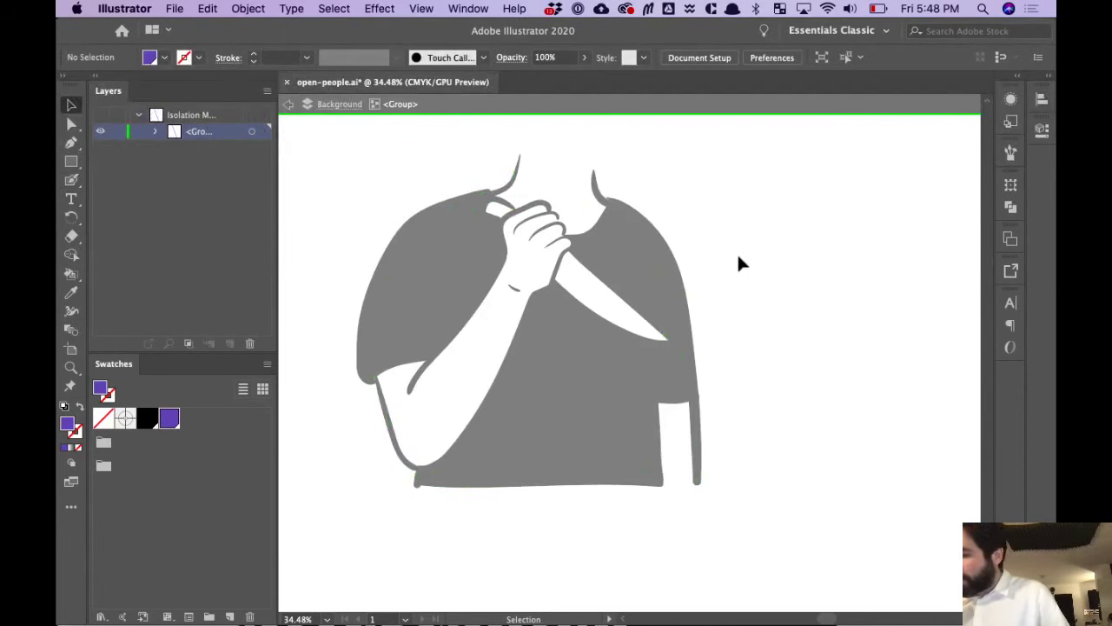
key(super+z)
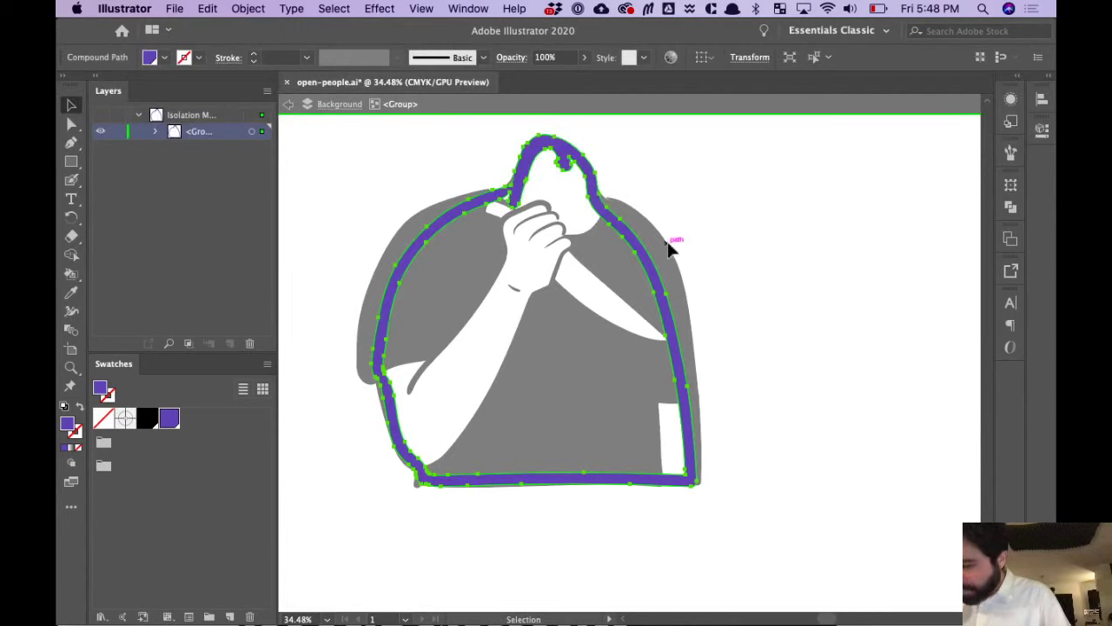
key(shift+b)
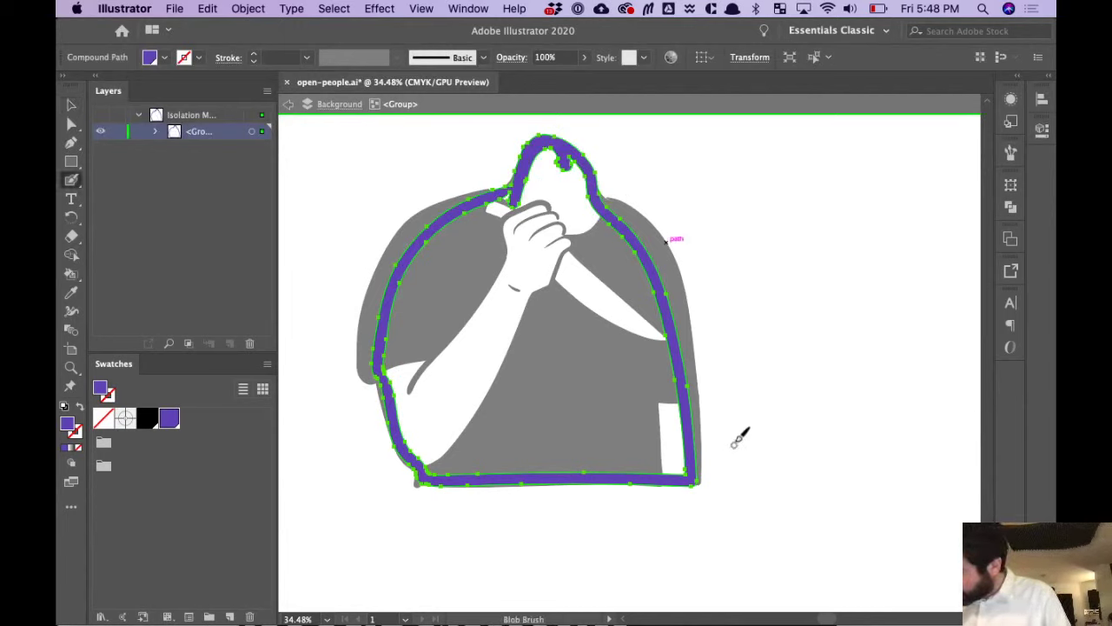
Delete the inner path of the knife-holding figure's purple outline to make it a solid fill, and exit isolation mode
key(v)
double_click(548, 156)
key(Delete)
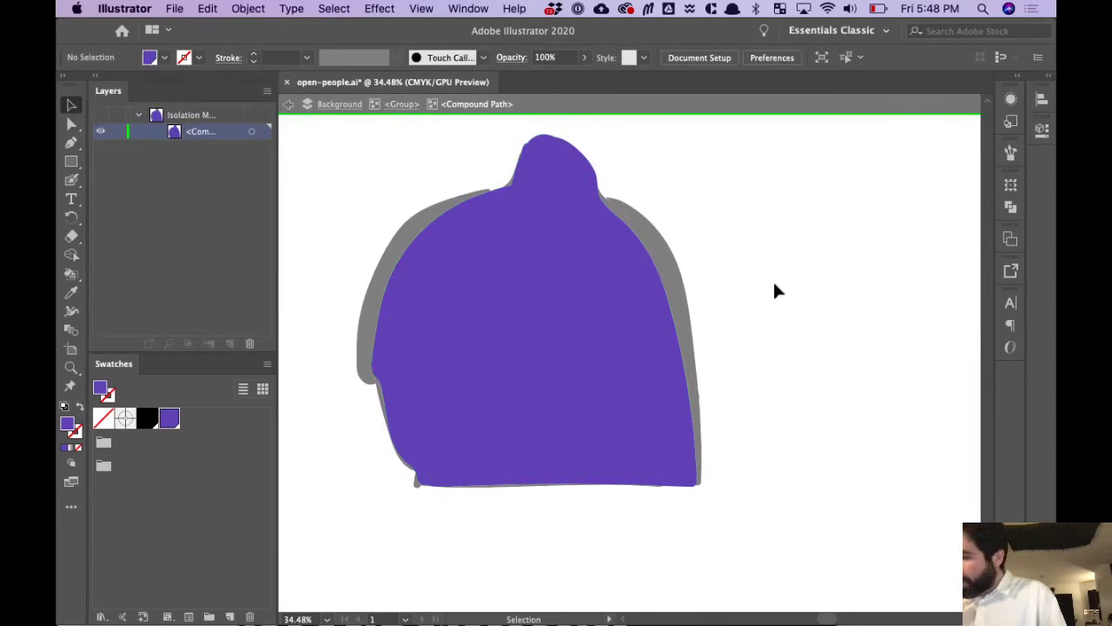
double_click(774, 275)
Isolate the knife-holding figure's purple fill and delete the stray path inside it beside the raised arm's sleeve hem
click(584, 206)
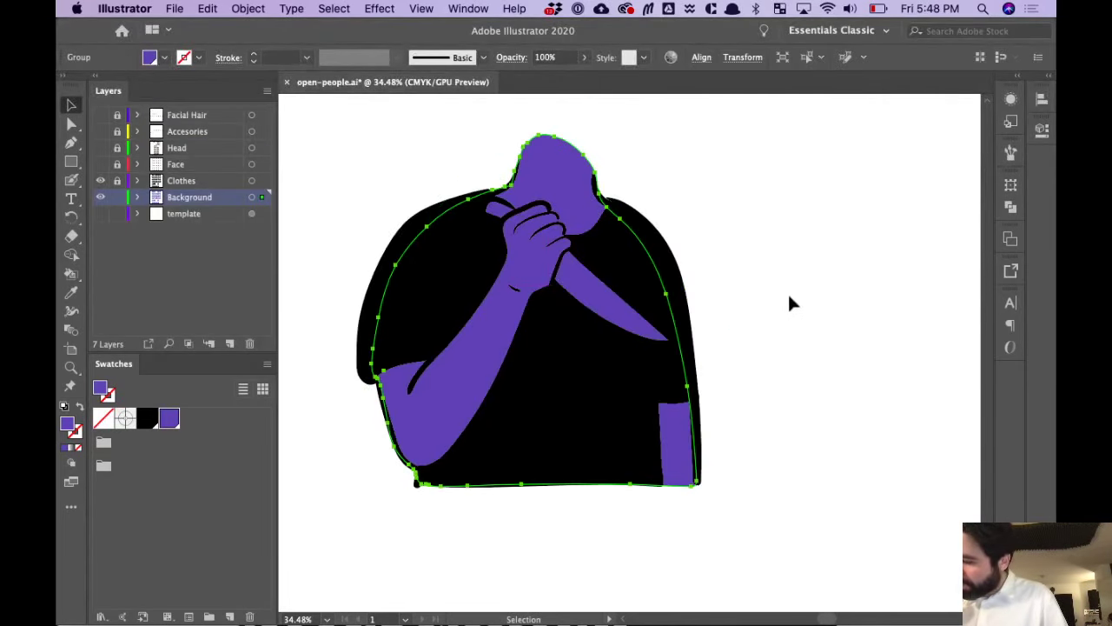
double_click(405, 343)
click(437, 407)
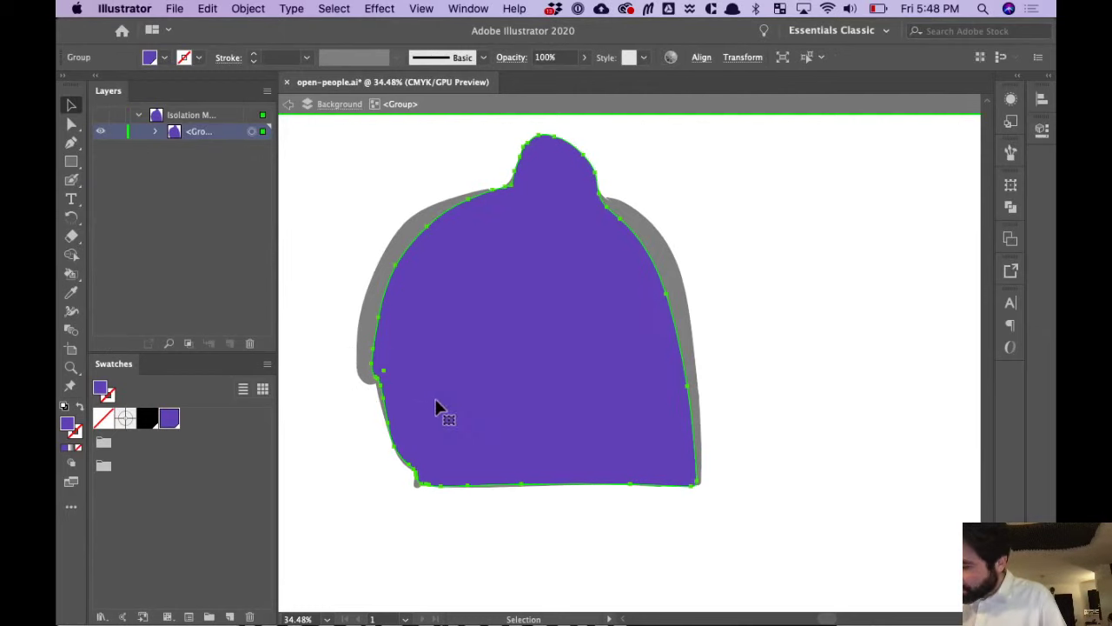
shift+click(413, 398)
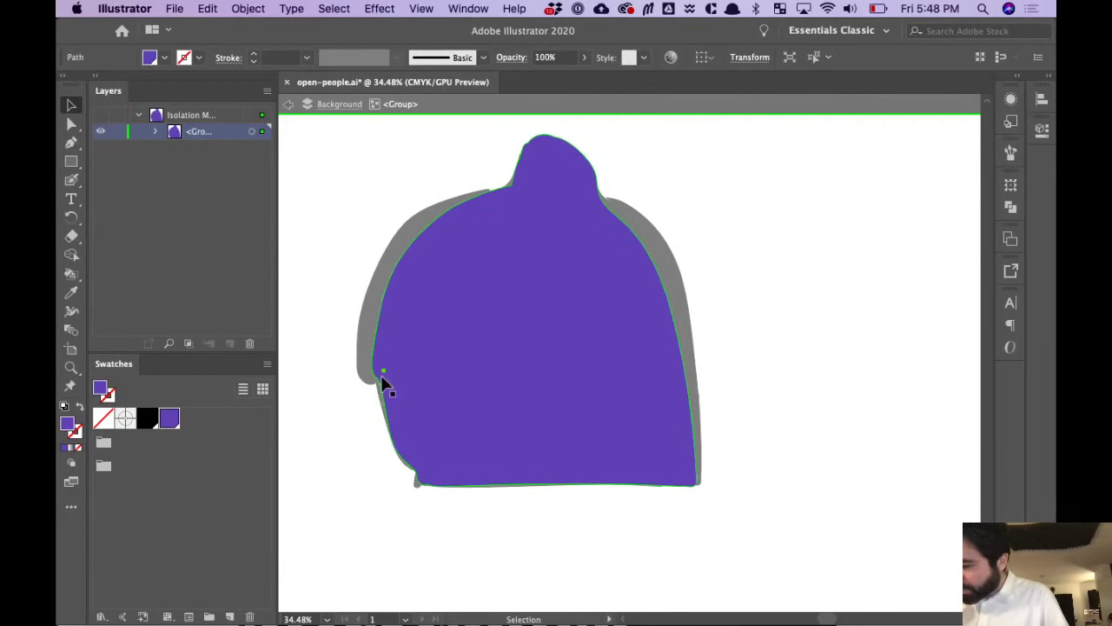
scroll(378, 376, up, 10)
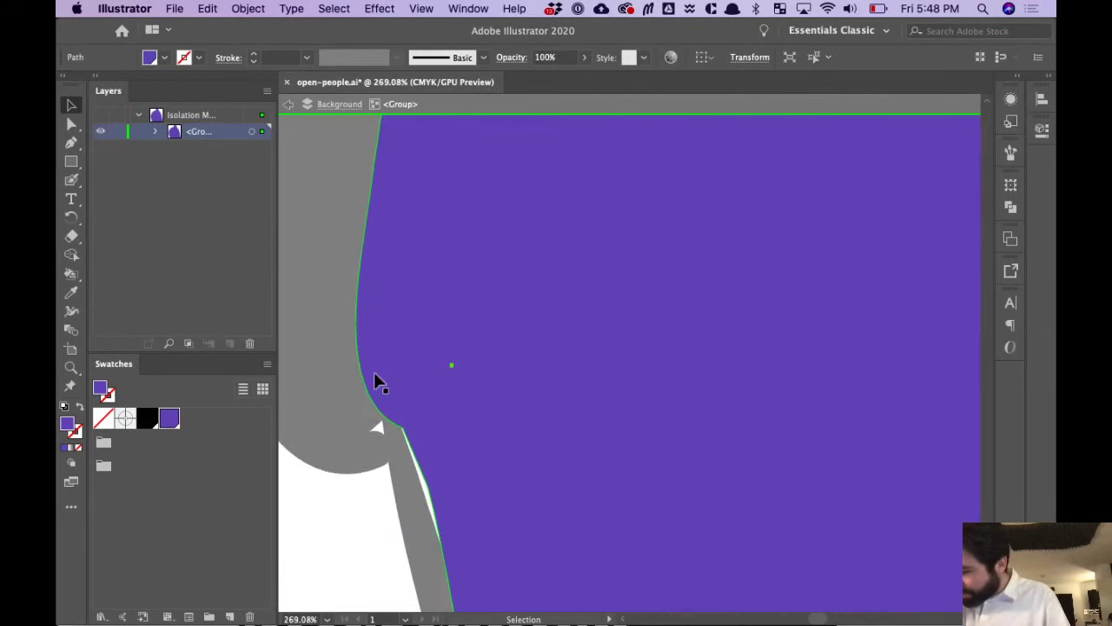
key(Delete)
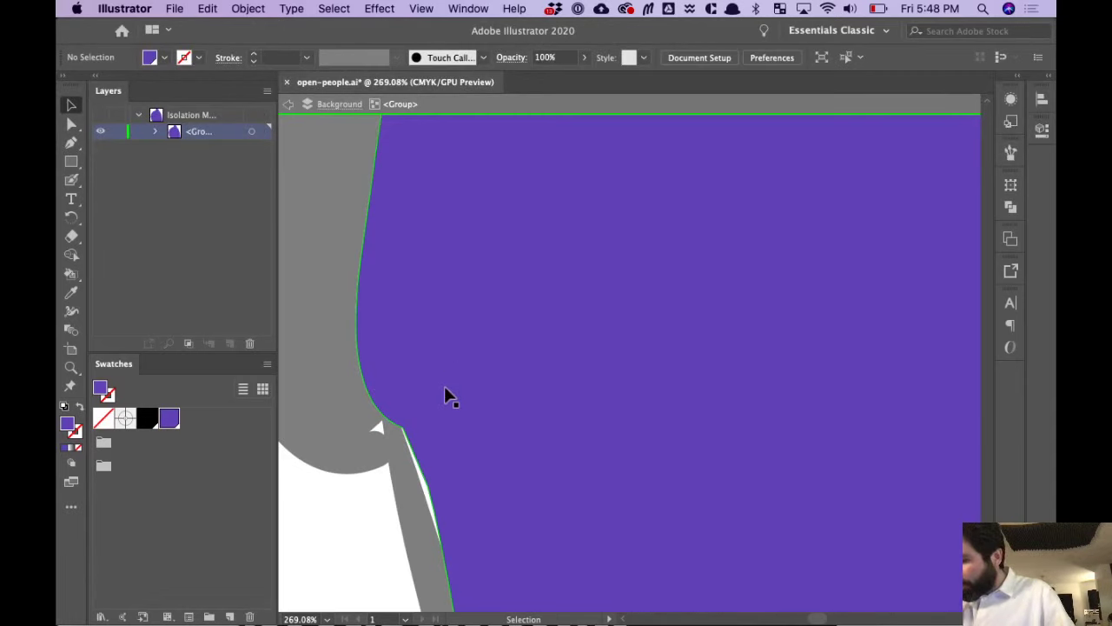
Paint over the gap between the purple fill and the arm outline below the sleeve with the Blob Brush, and exit isolation mode
scroll(439, 399, down, 5)
key(shift+b)
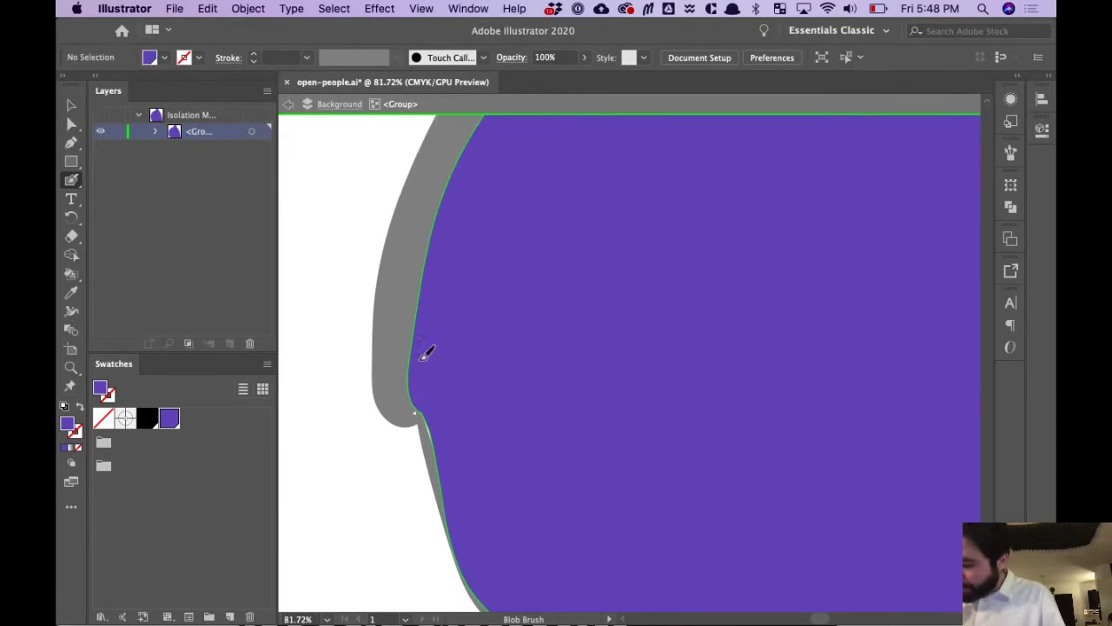
mouse_move(429, 395)
mouse_down()
mouse_move(452, 494)
mouse_move(444, 439)
mouse_up()
scroll(532, 455, down, 5)
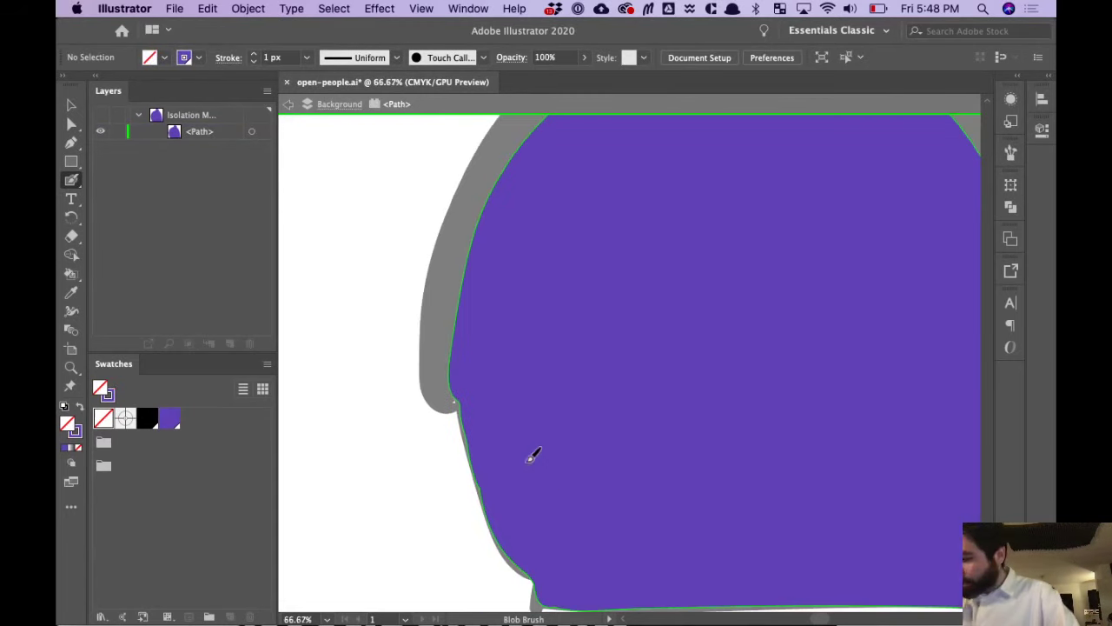
key(v)
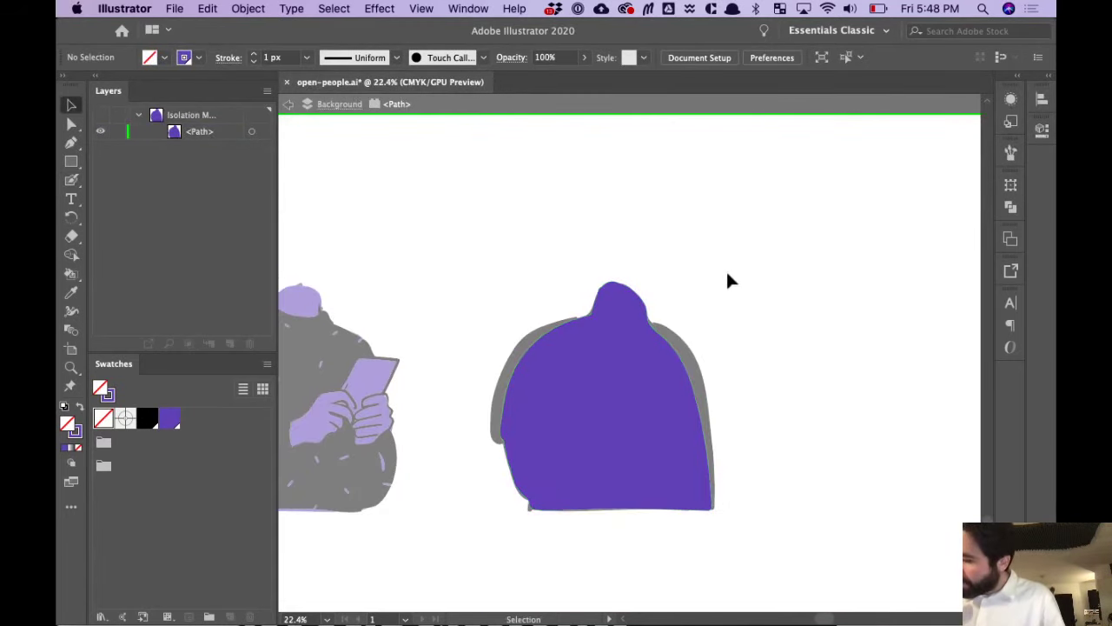
double_click(773, 377)
Check the overview of clothes figures, switch to Chrome and read the recent messages in the YouTube live chat
scroll(787, 354, right, 5)
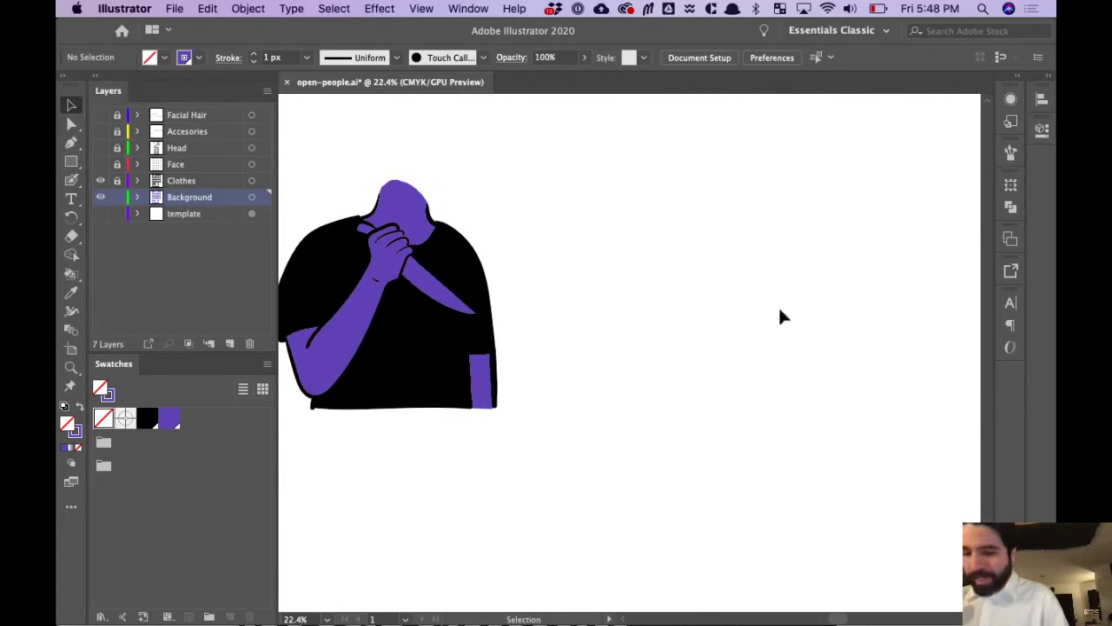
scroll(780, 316, down, 8)
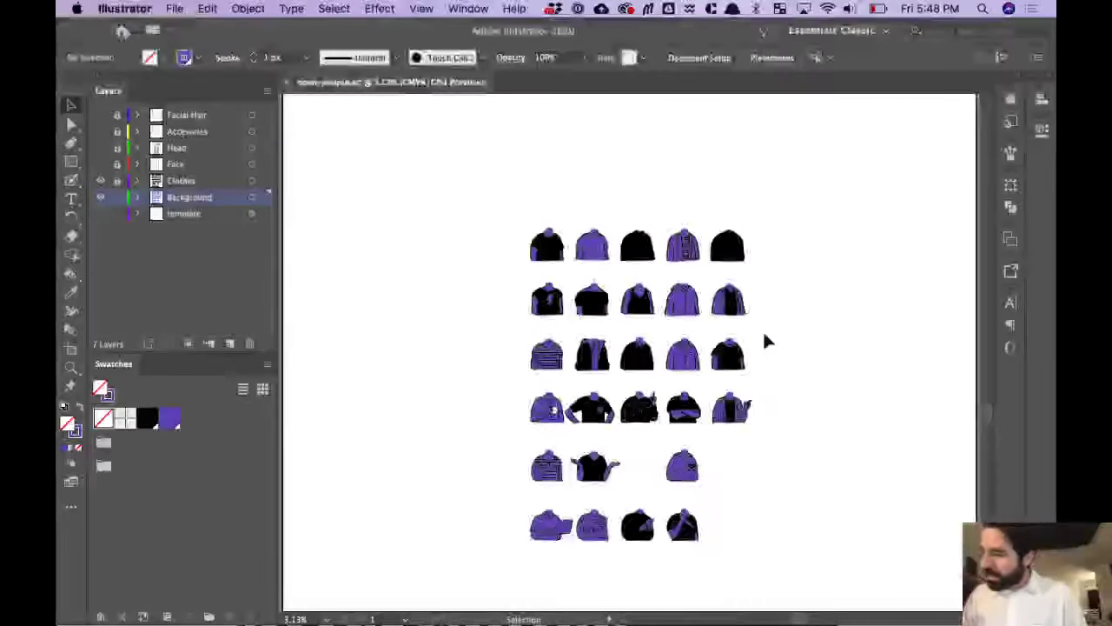
scroll(765, 342, up, 3)
key(super+Tab)
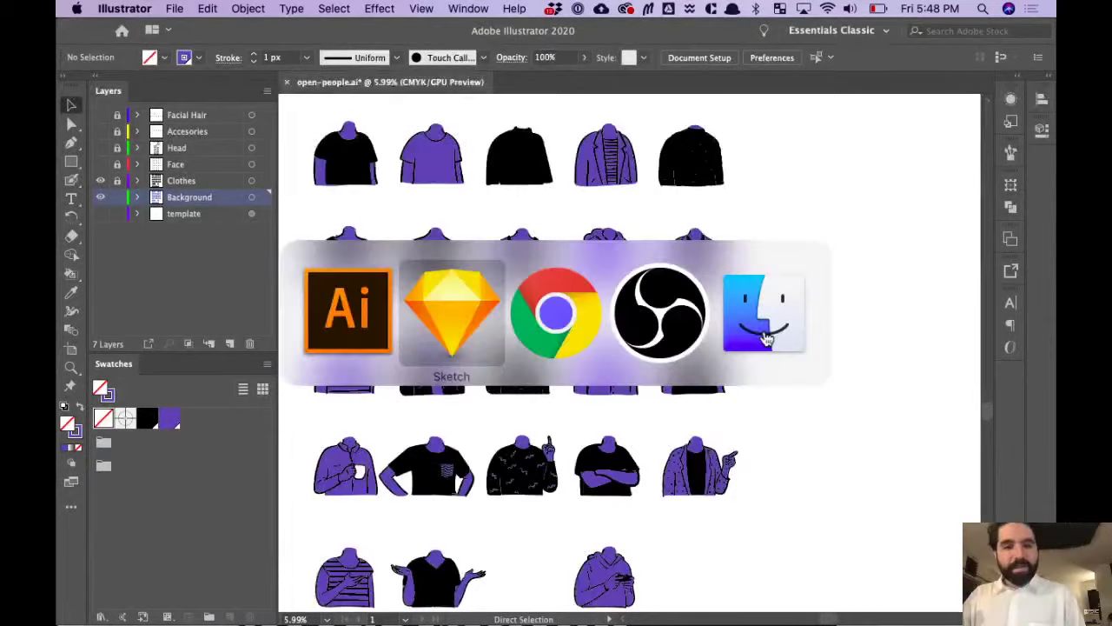
key(super+Tab)
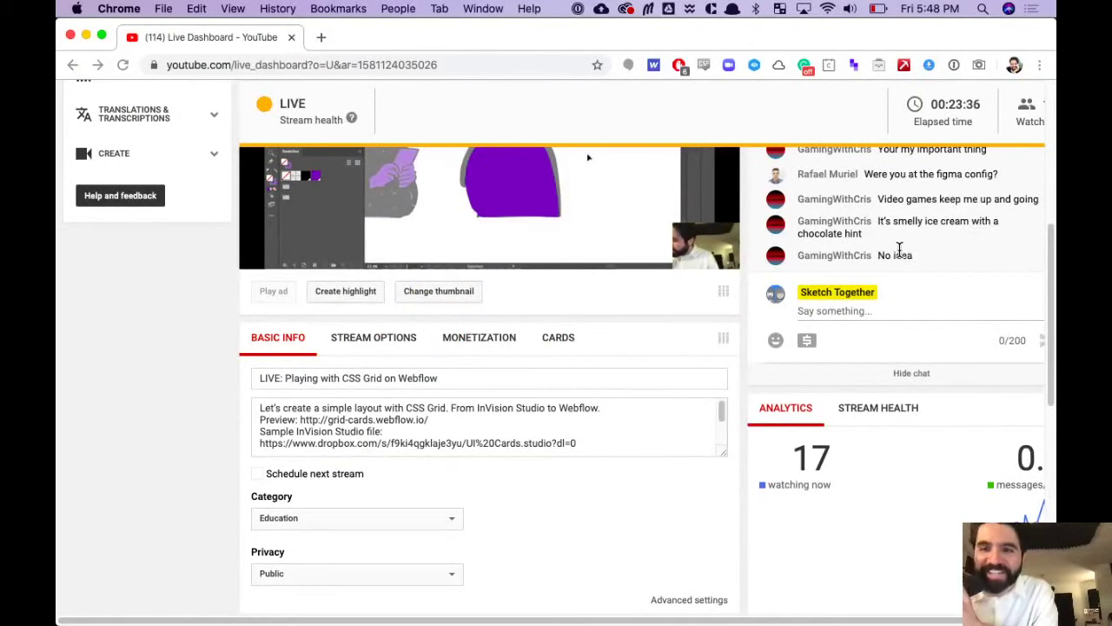
scroll(899, 249, up, 1)
scroll(934, 206, down, 1)
scroll(934, 206, down, 1)
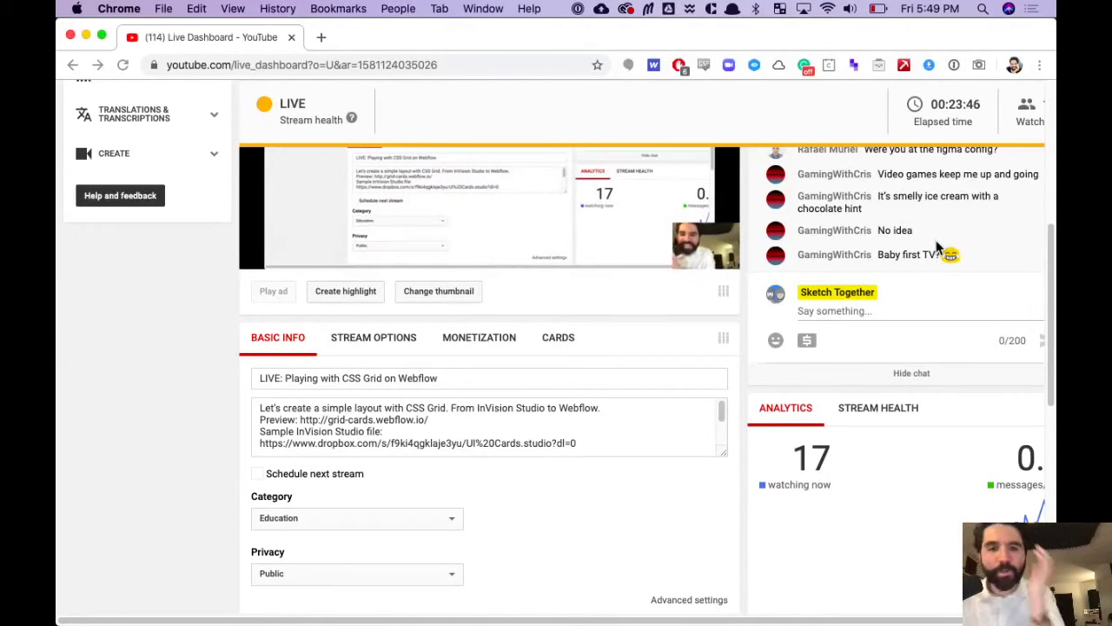
scroll(936, 248, up, 2)
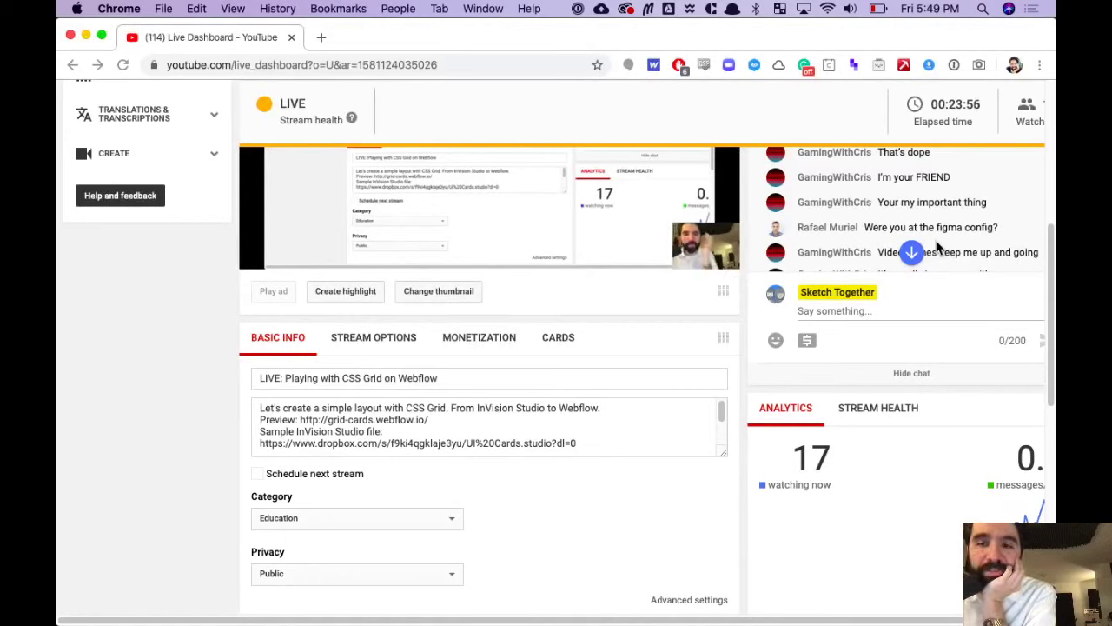
scroll(937, 248, up, 1)
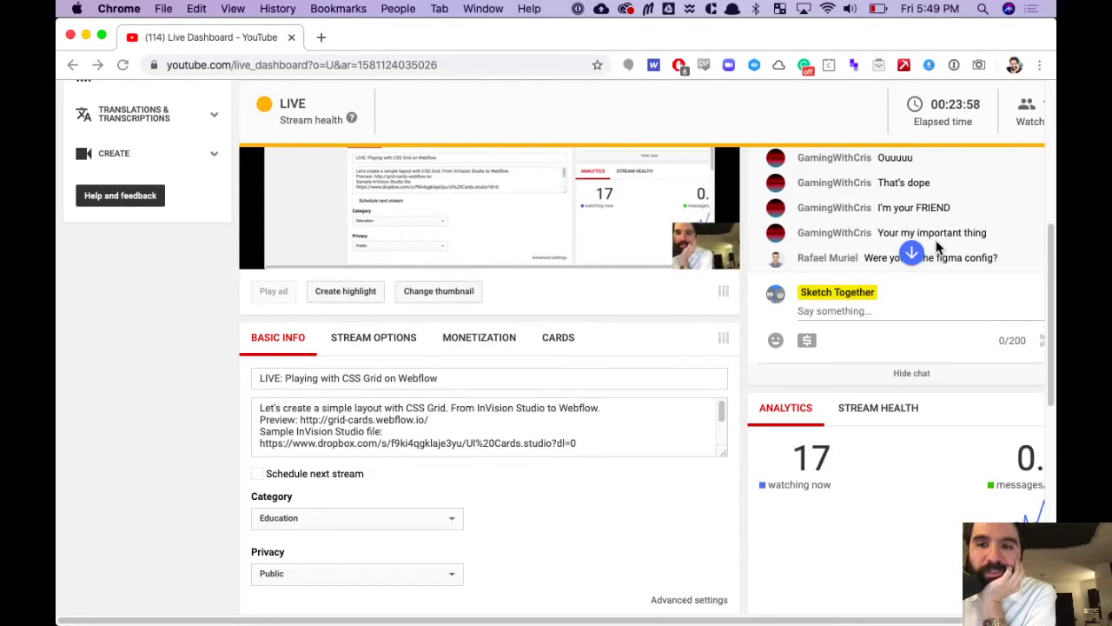
scroll(937, 248, up, 2)
scroll(937, 247, up, 1)
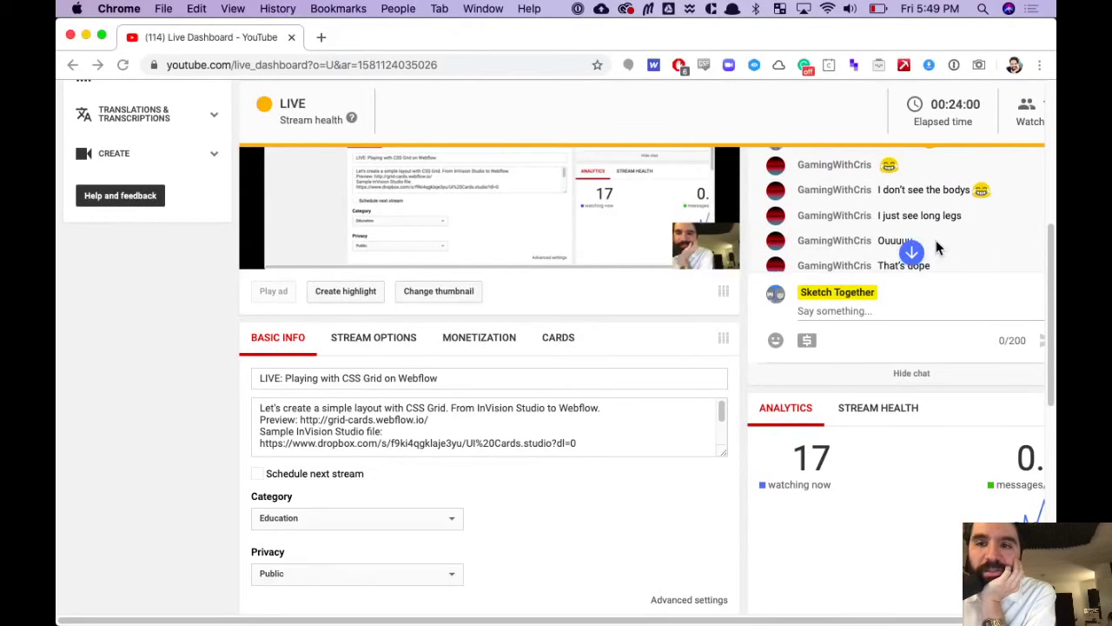
scroll(936, 247, up, 3)
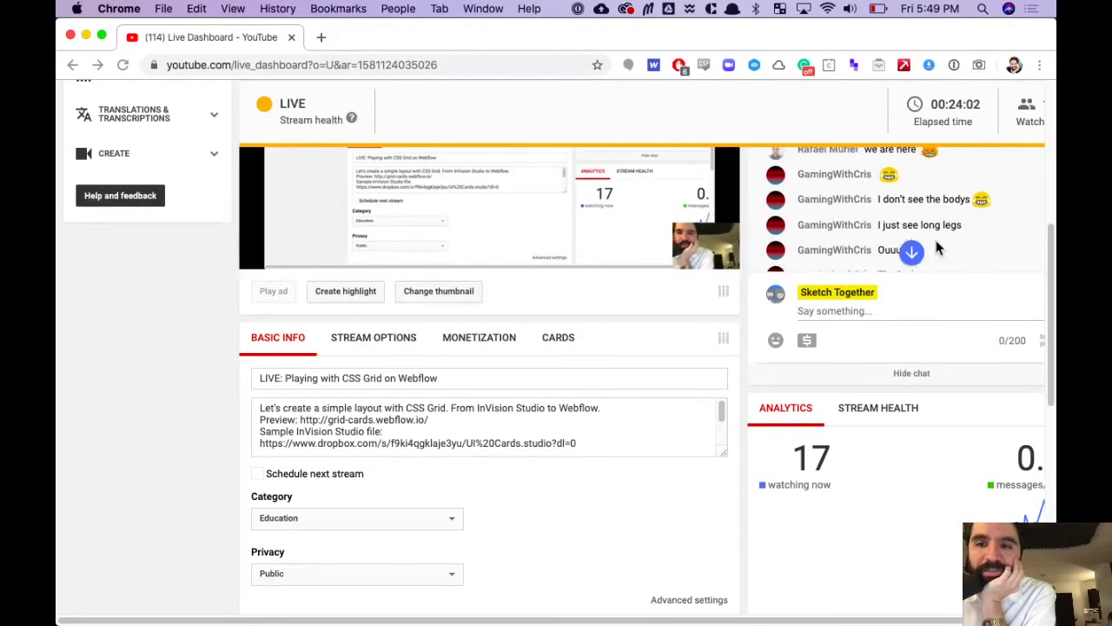
scroll(936, 243, down, 5)
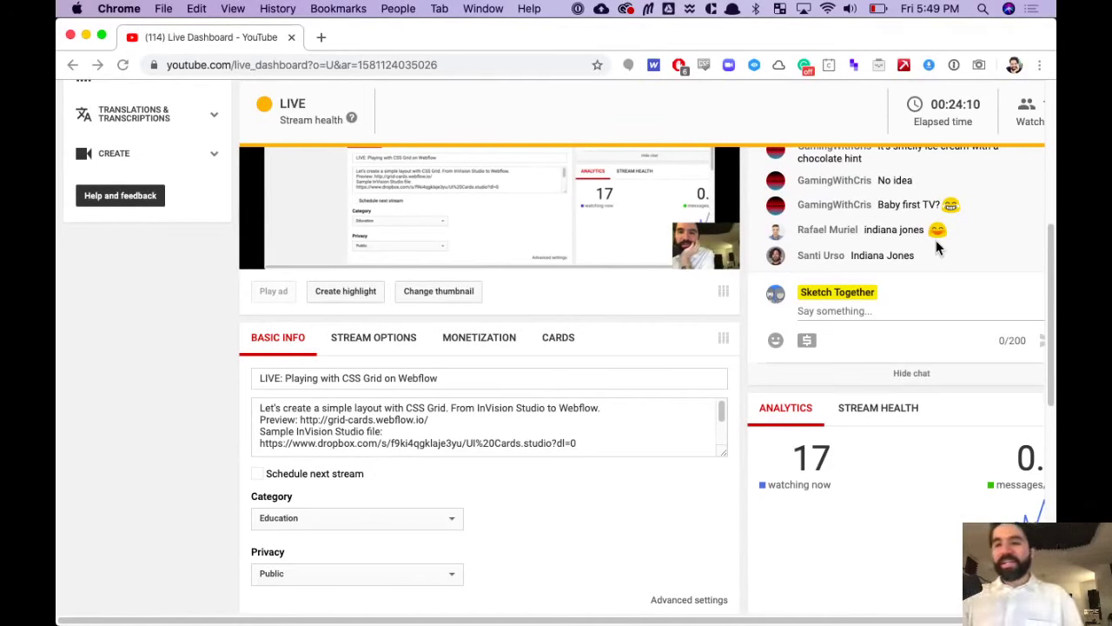
Switch back to Illustrator and examine the purple backgrounds across the grid of clothes figures
key(super+Tab)
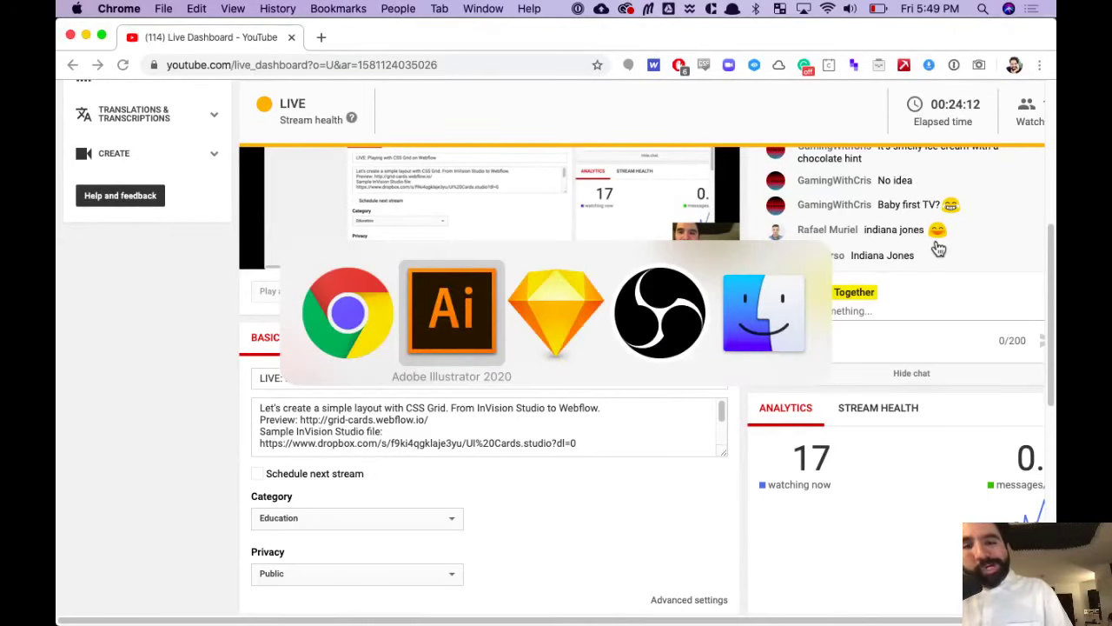
key(super+Tab)
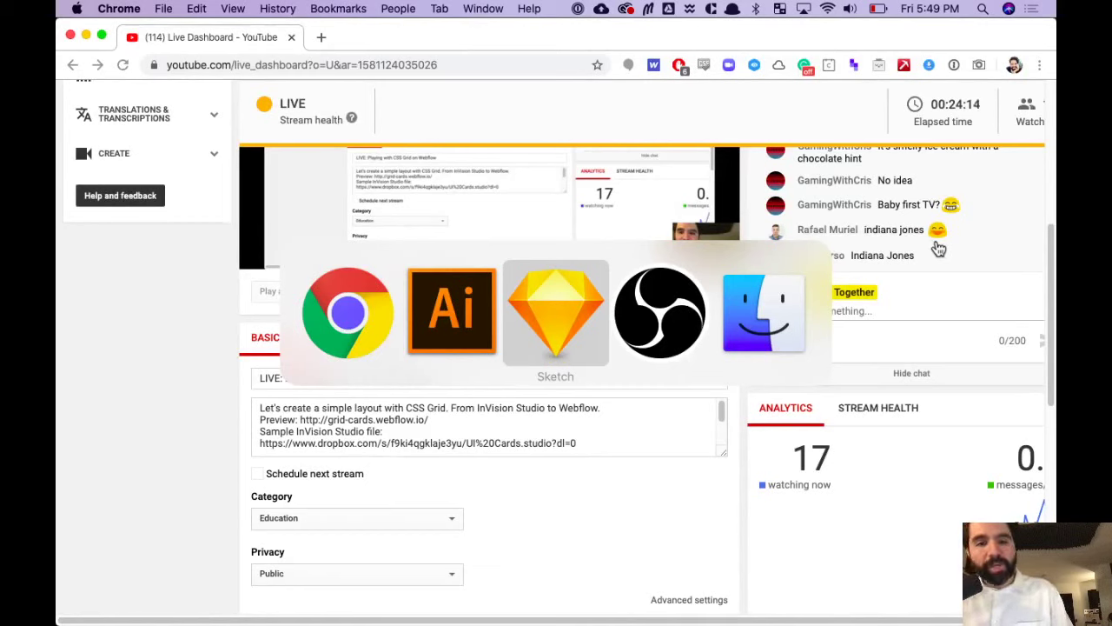
key(super+shift+Tab)
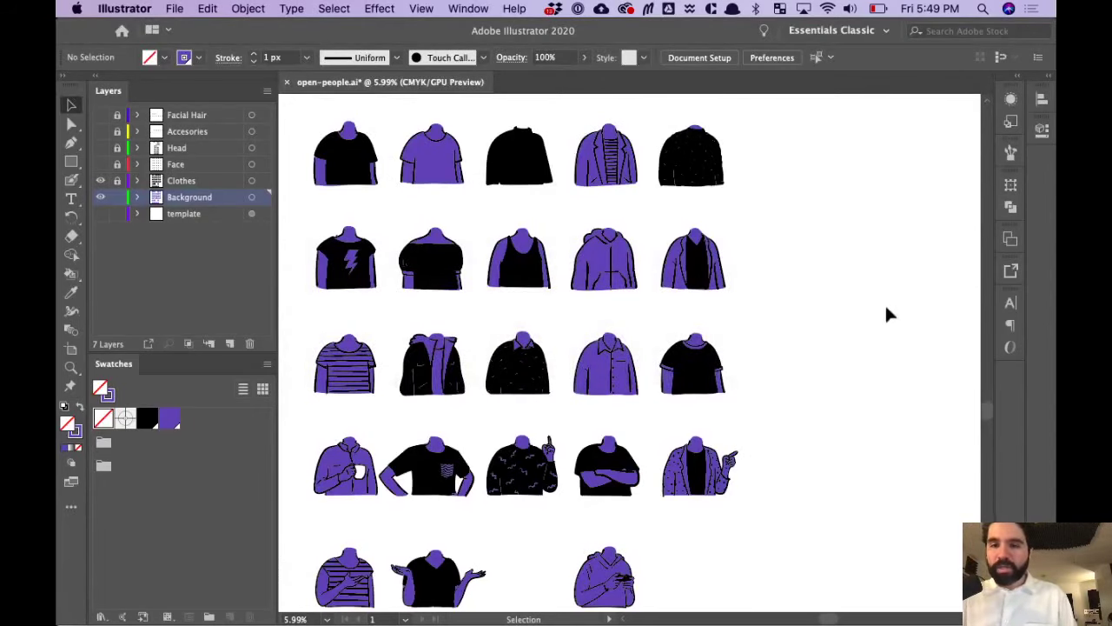
scroll(887, 311, down, 3)
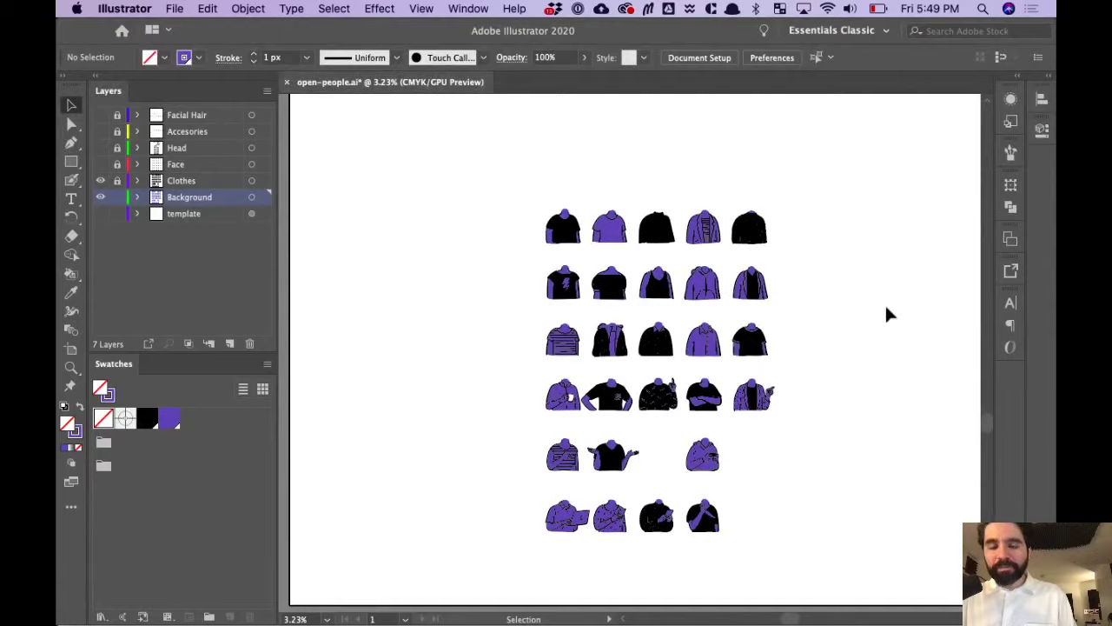
scroll(886, 313, up, 4)
scroll(888, 306, left, 2)
scroll(887, 306, up, 1)
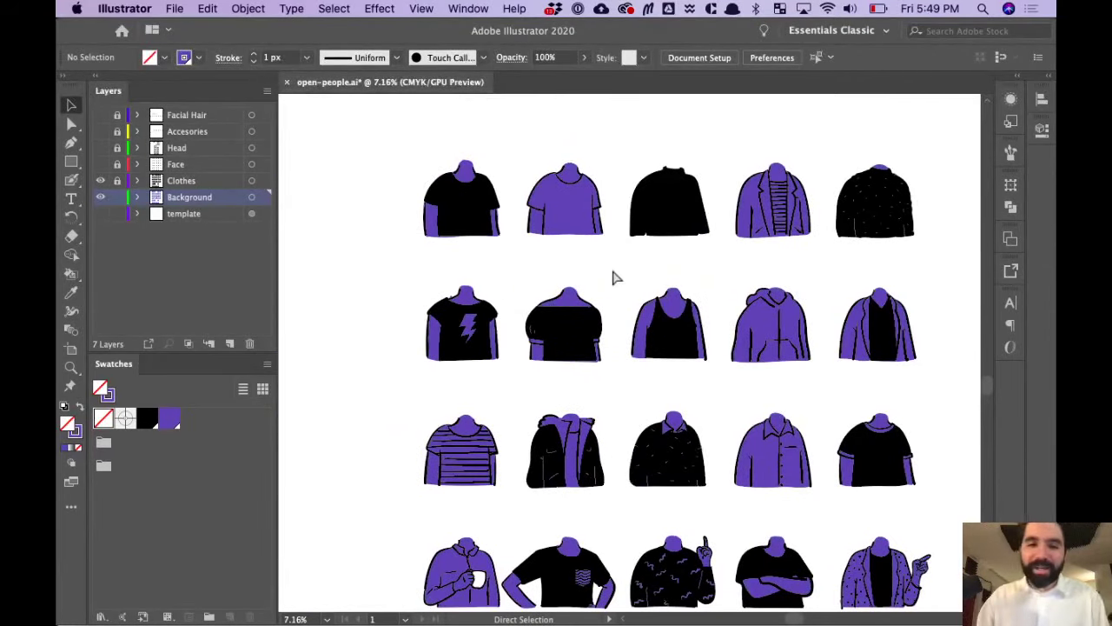
scroll(588, 355, down, 3)
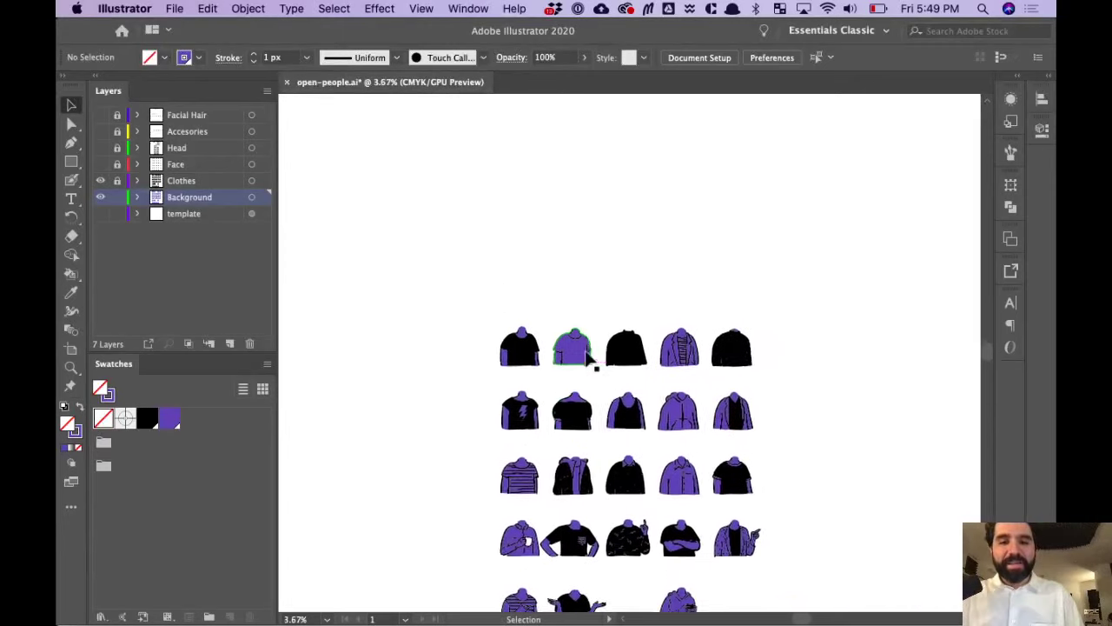
scroll(587, 358, up, 1)
scroll(461, 441, up, 7)
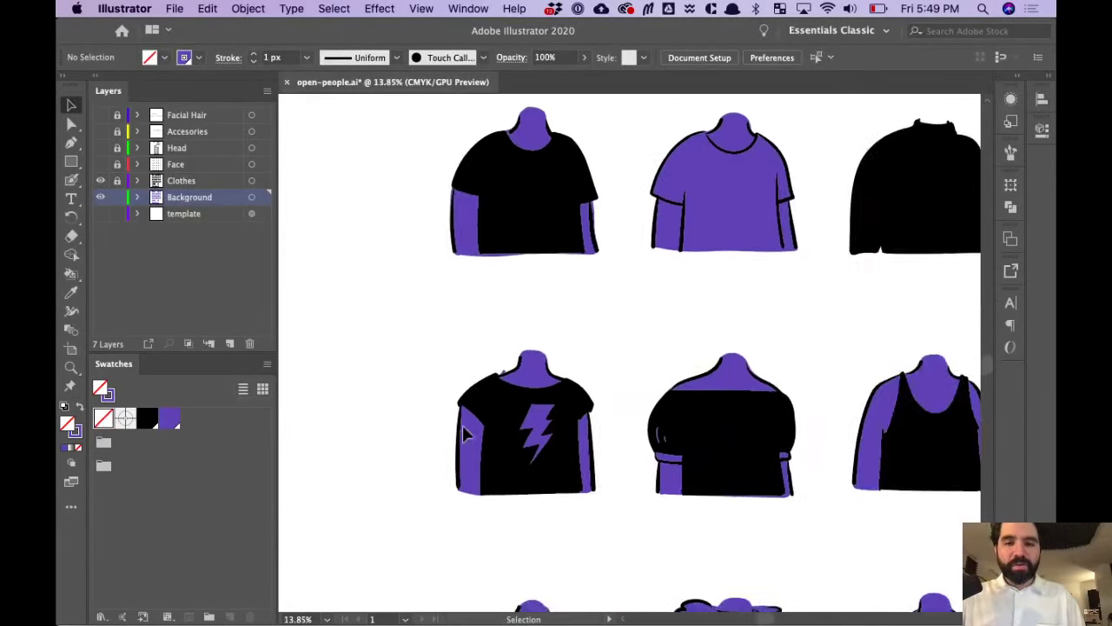
Select the purple background shape behind the lightning-bolt T-shirt figure
key(super+Tab)
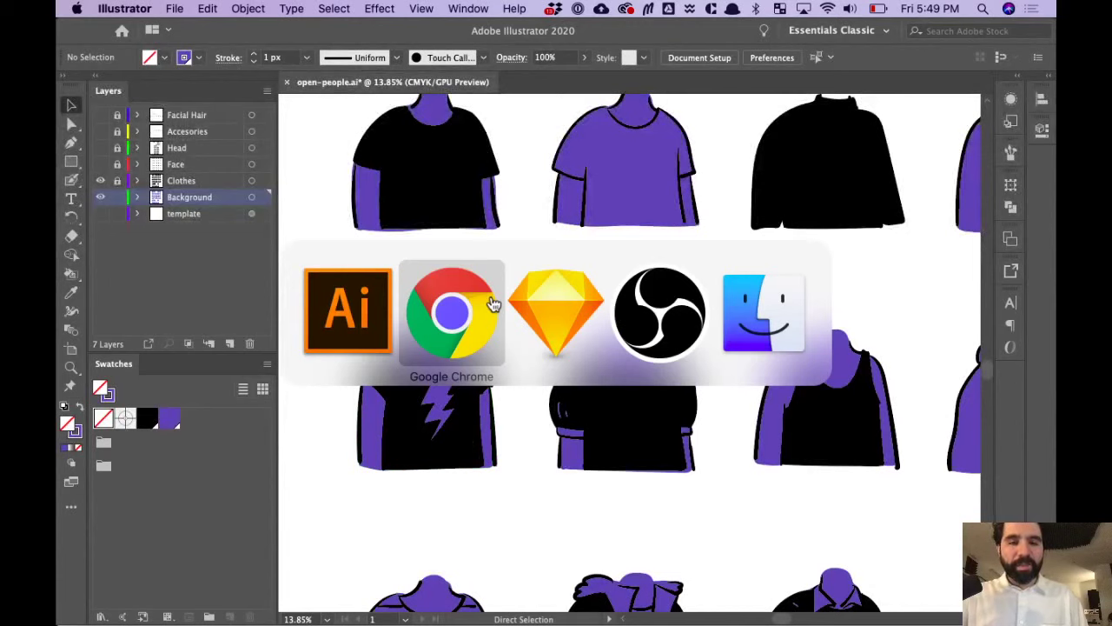
key(super+Tab)
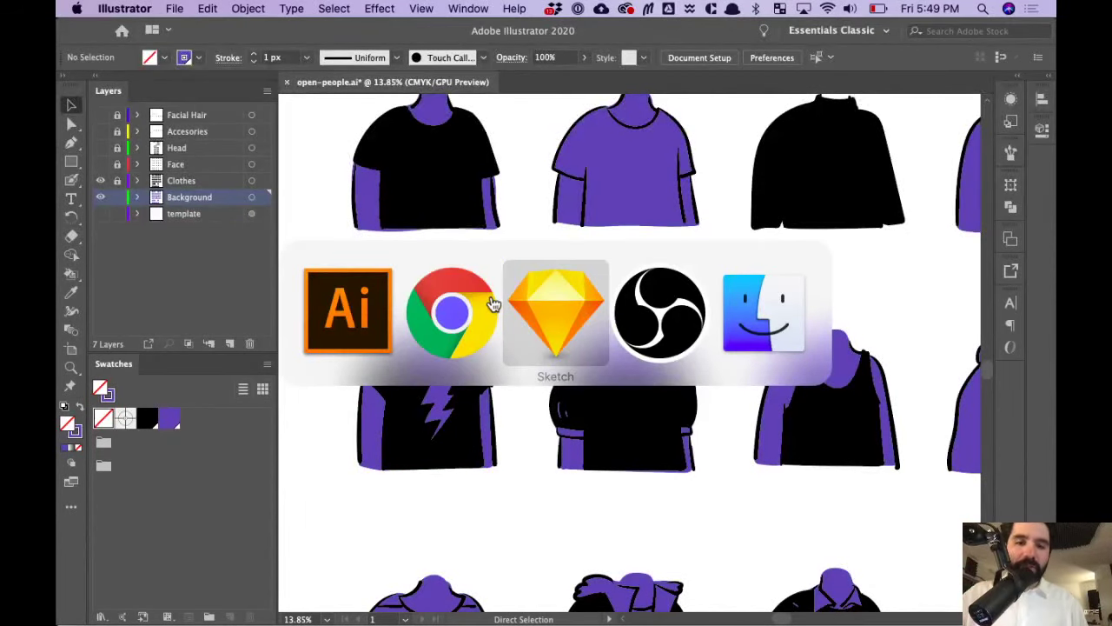
key(super+shift+Tab)
key(super+shift+Tab)
click(432, 356)
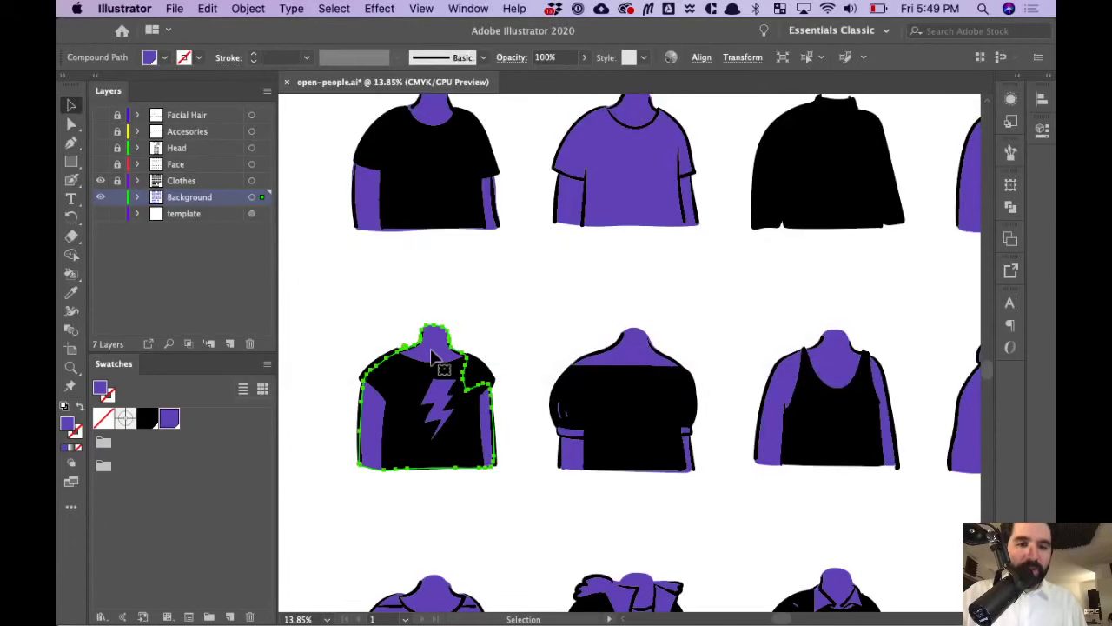
Switch to Sketch and bring up the open-people.sketch document
key(super+Tab)
key(super+Tab)
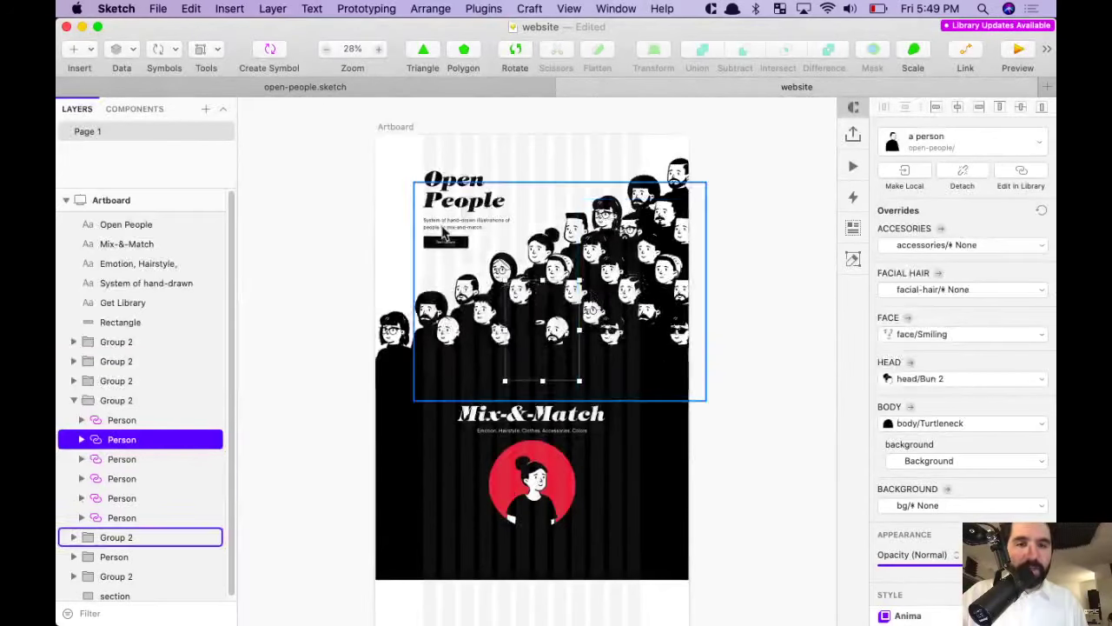
click(361, 87)
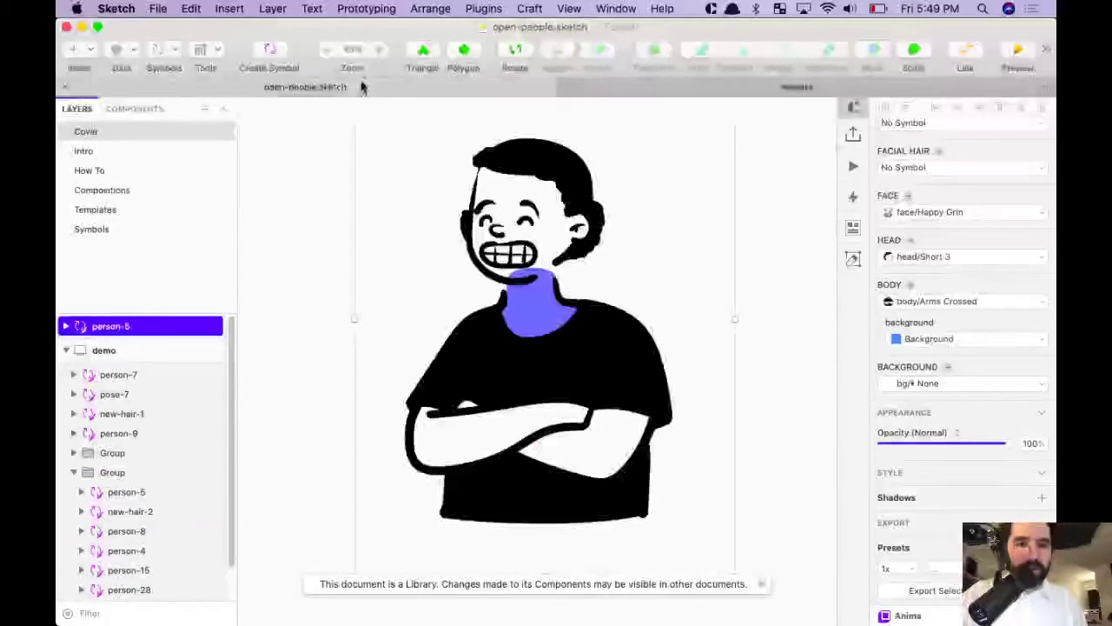
Paste the purple lightning-bolt T-shirt background from Illustrator into the body/Thunder T-Shirt symbol on Sketch's Symbols page
scroll(497, 276, down, 6)
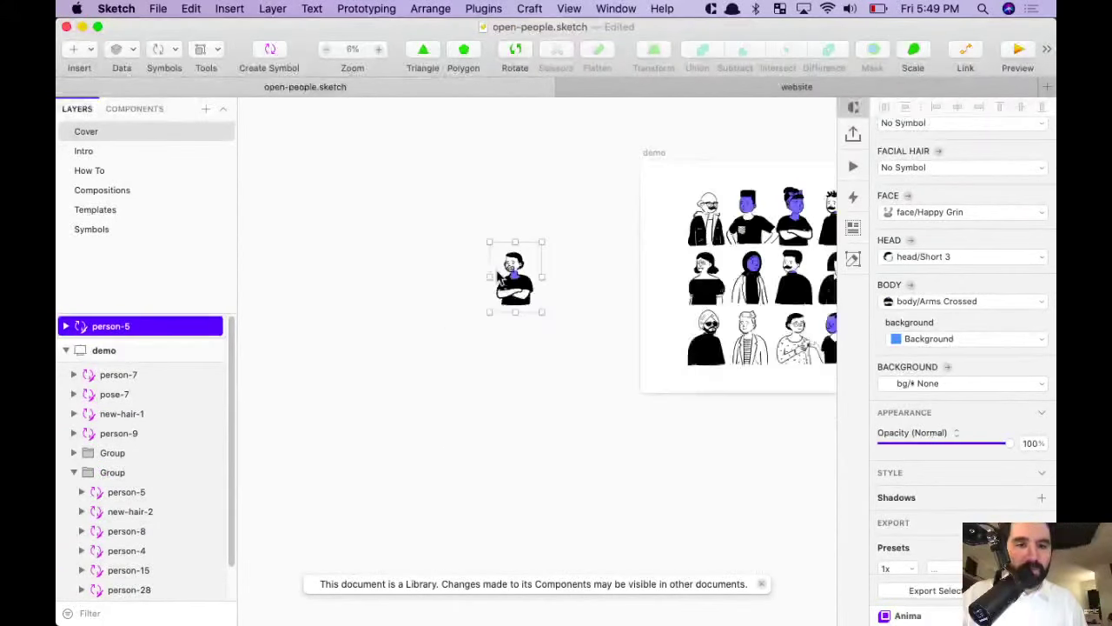
click(91, 228)
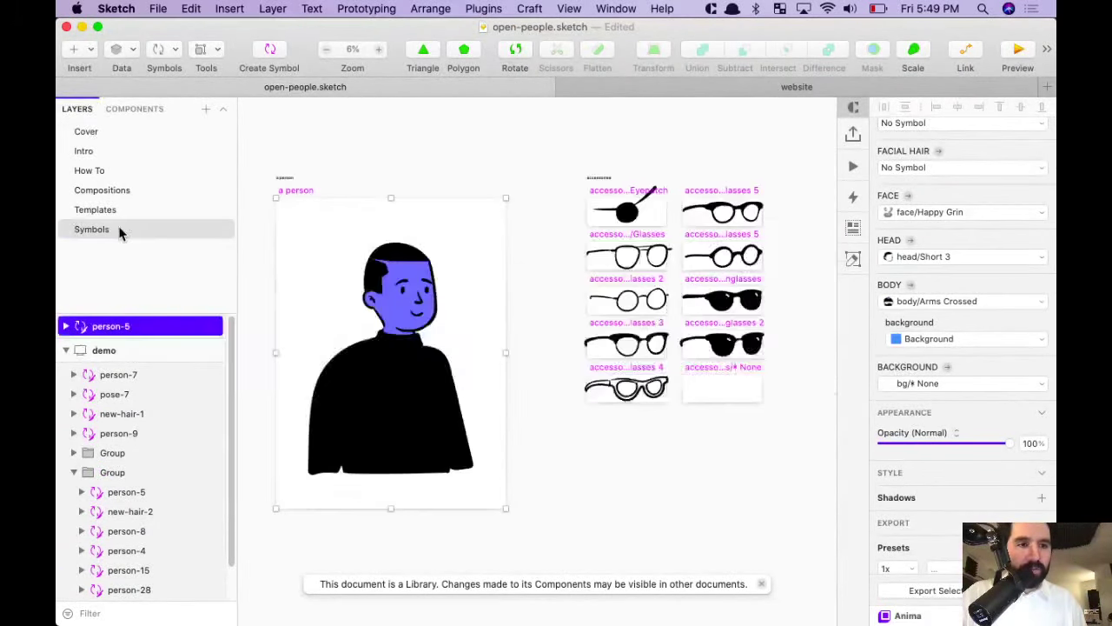
scroll(576, 293, down, 3)
scroll(574, 295, right, 3)
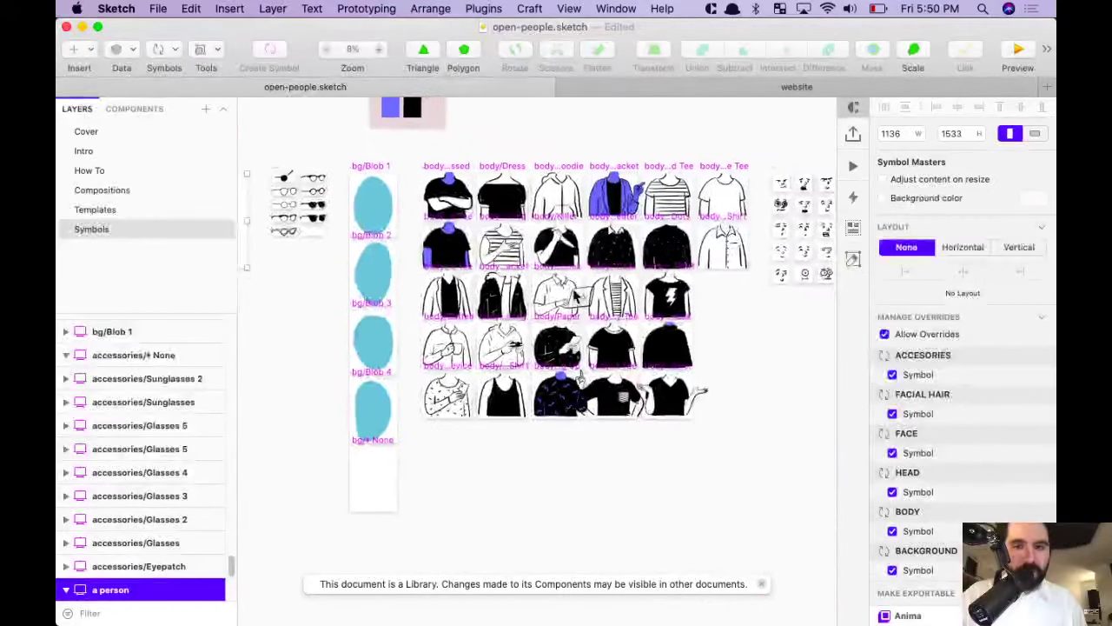
scroll(725, 288, up, 6)
scroll(726, 287, left, 4)
key(super+Tab)
key(super+Tab)
click(678, 296)
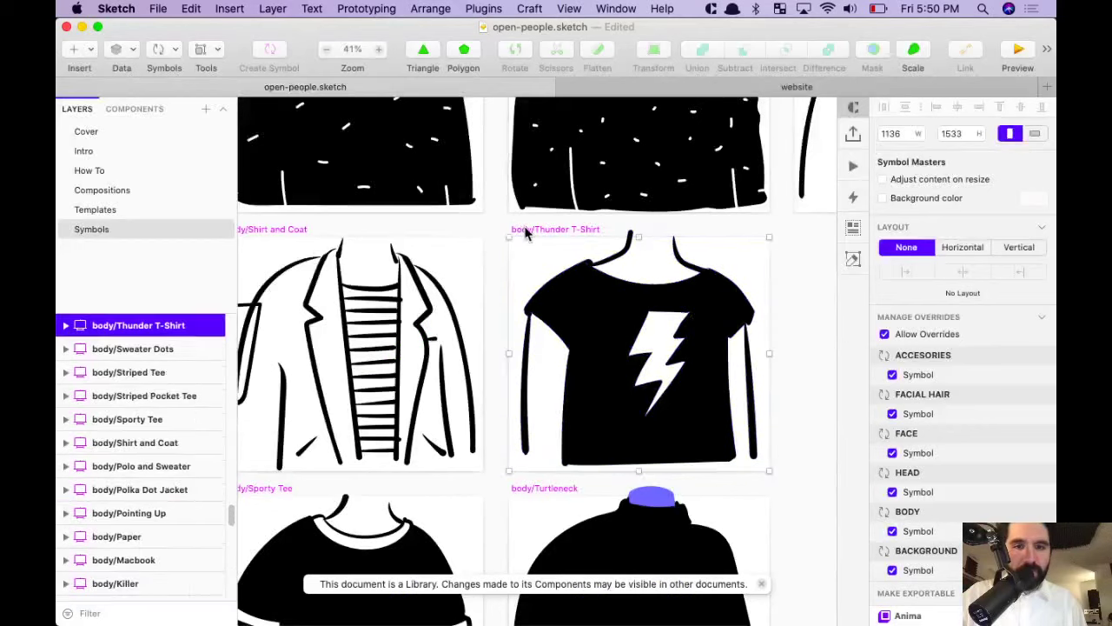
double_click(678, 296)
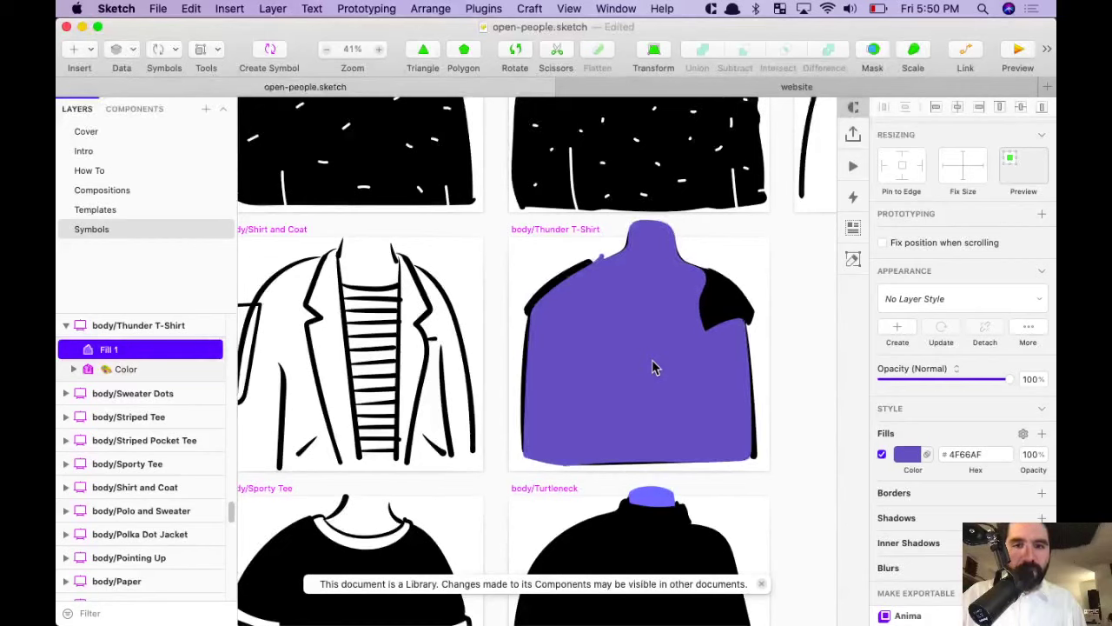
Apply the Background layer style to the pasted purple shape in the body/Thunder T-Shirt symbol
click(952, 309)
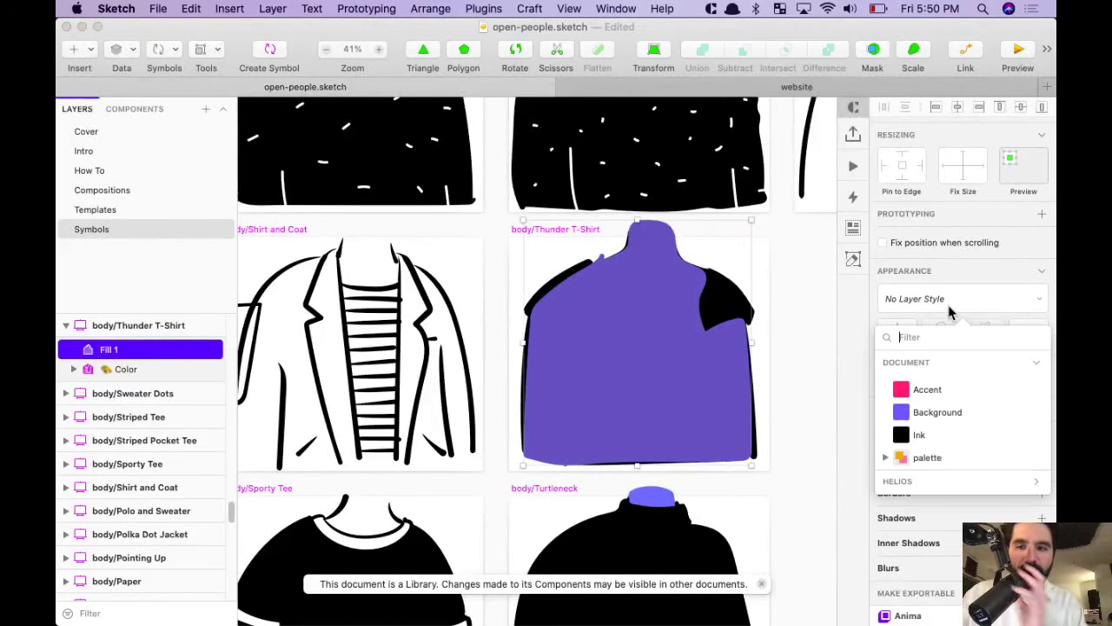
click(940, 413)
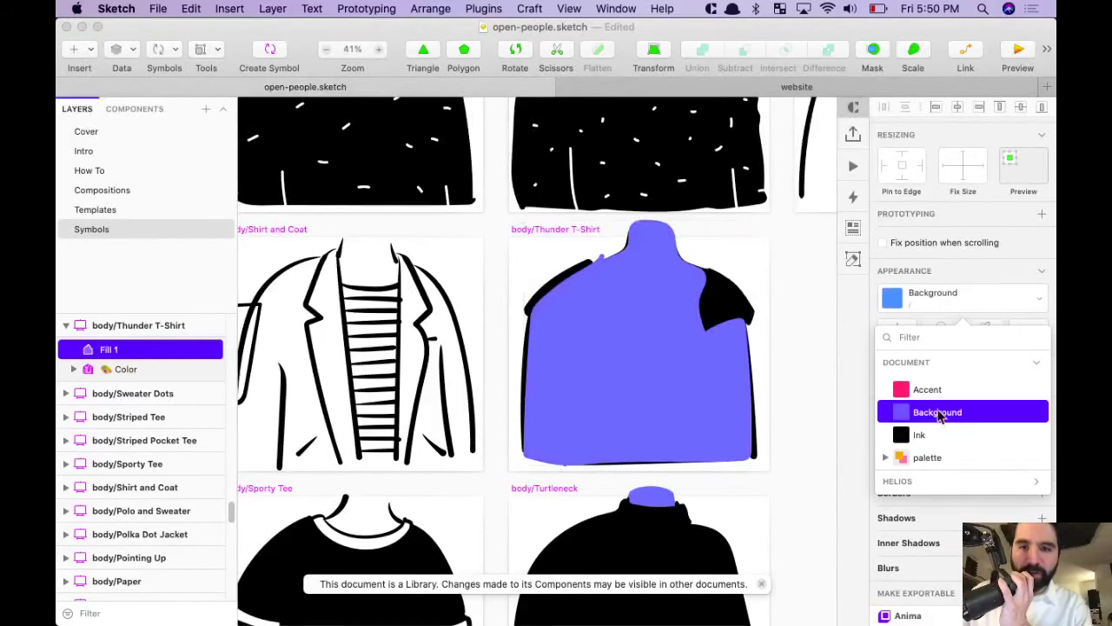
click(804, 259)
click(817, 319)
click(677, 345)
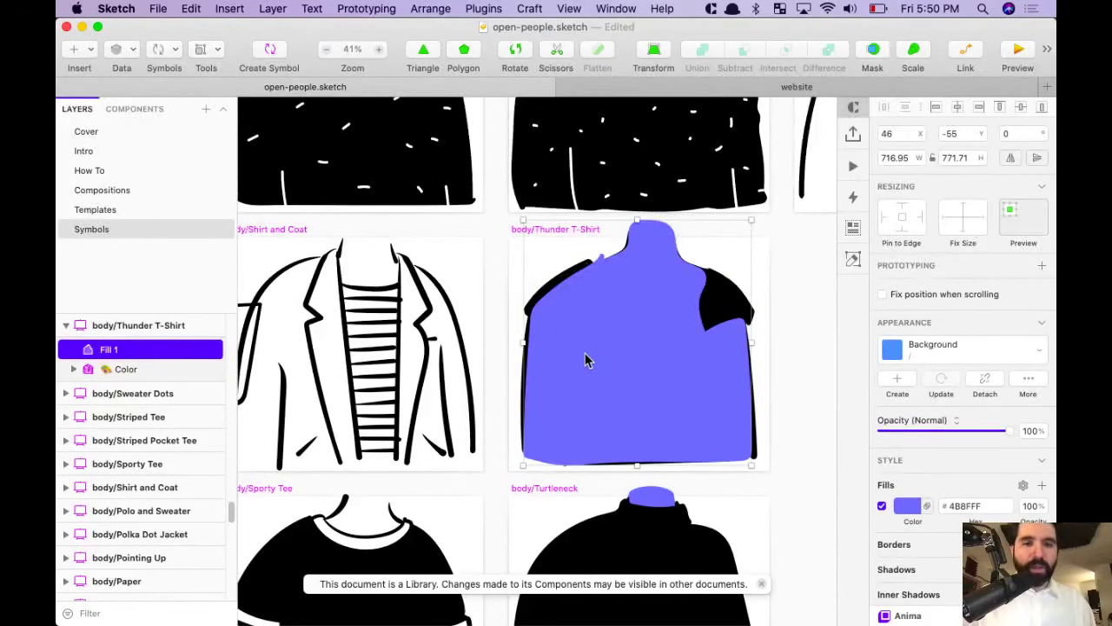
Rename the purple combined shape in the body/Polka Dot Jacket symbol as Background
scroll(686, 359, down, 6)
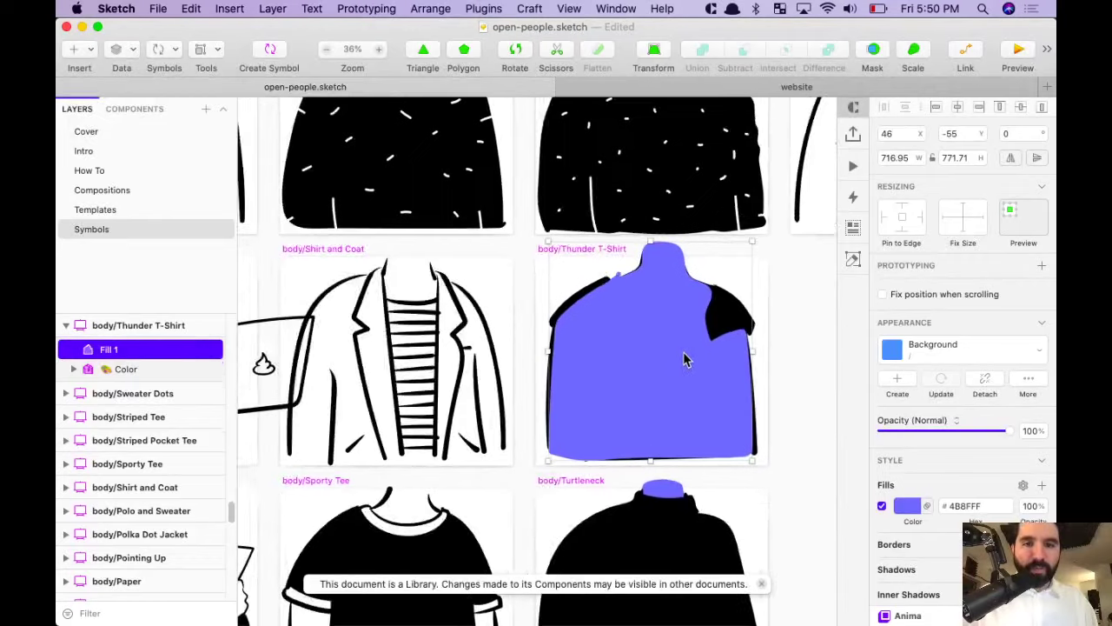
scroll(559, 516, up, 1)
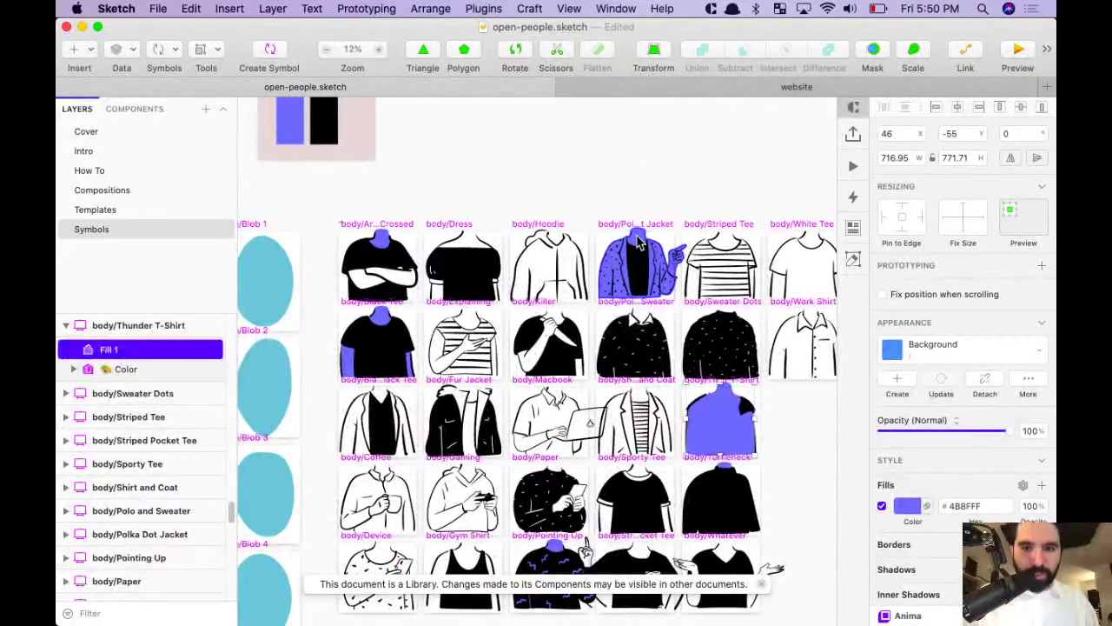
click(624, 250)
scroll(622, 250, up, 3)
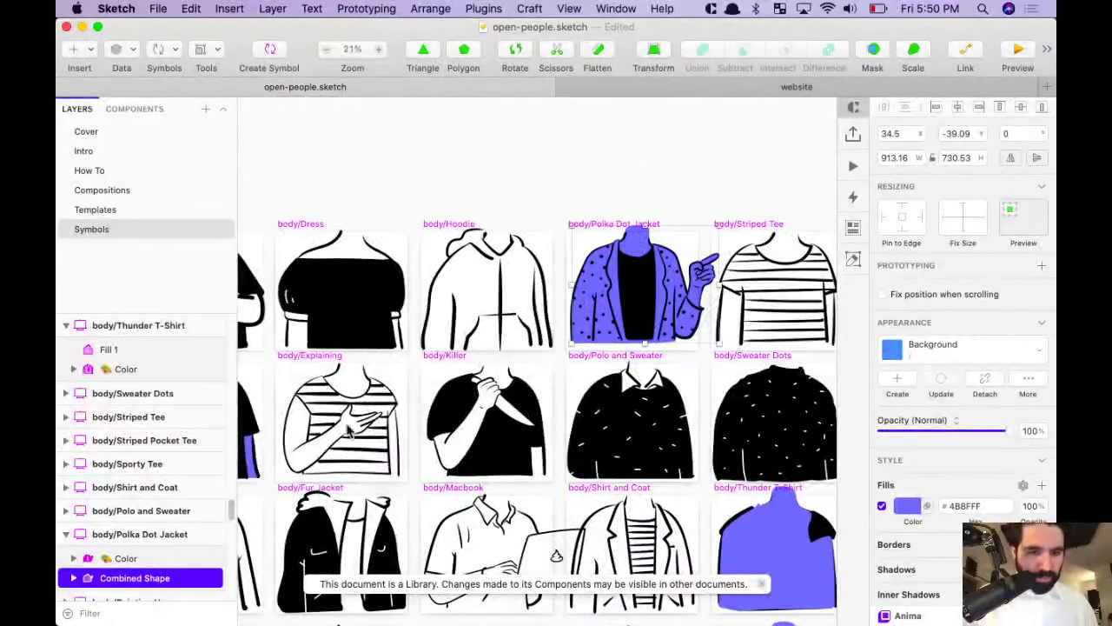
scroll(660, 248, down, 3)
scroll(662, 248, up, 1)
key(super+r)
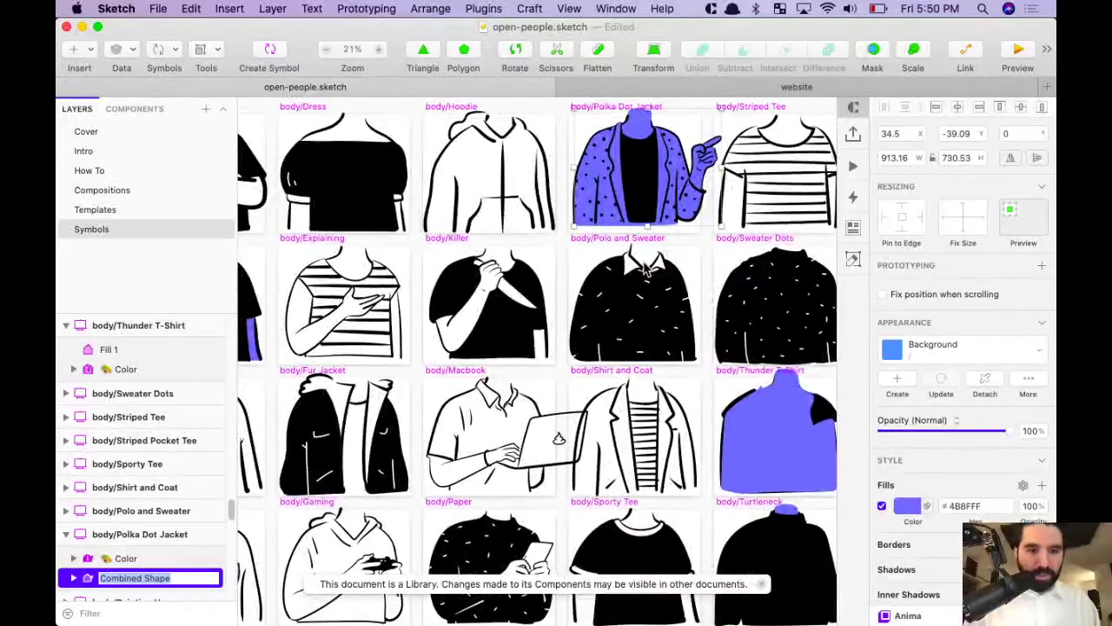
text(Backgrou)
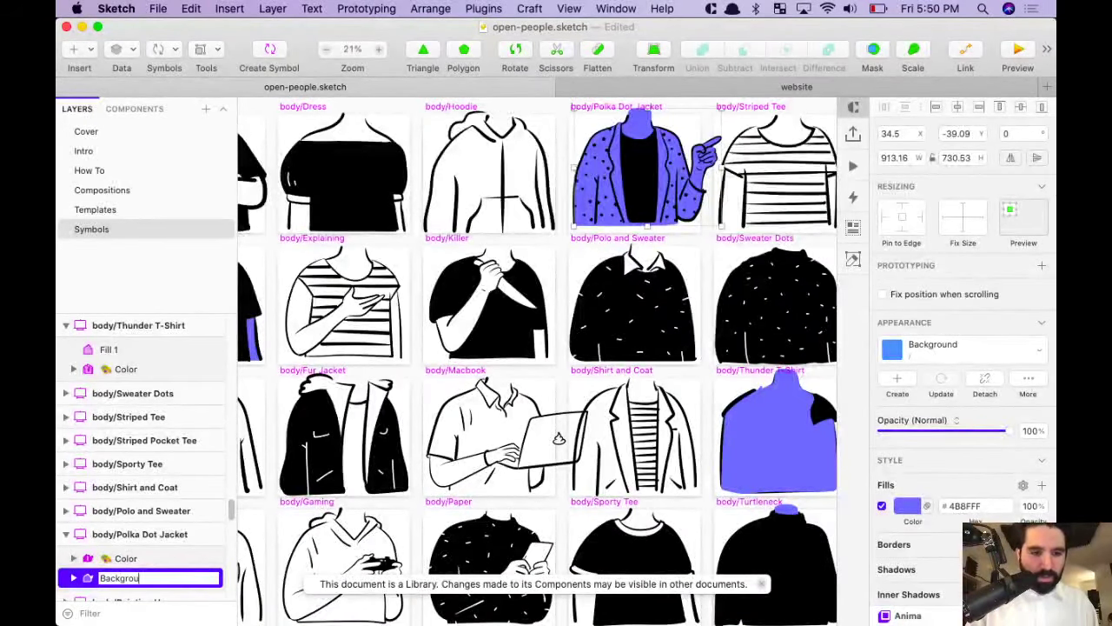
text(nd)
key(Return)
Rename the purple shape in the body/Thunder T-Shirt symbol as Background and move it behind the Color layer
scroll(765, 233, down, 5)
click(765, 233)
key(super+r)
text(Backgrou)
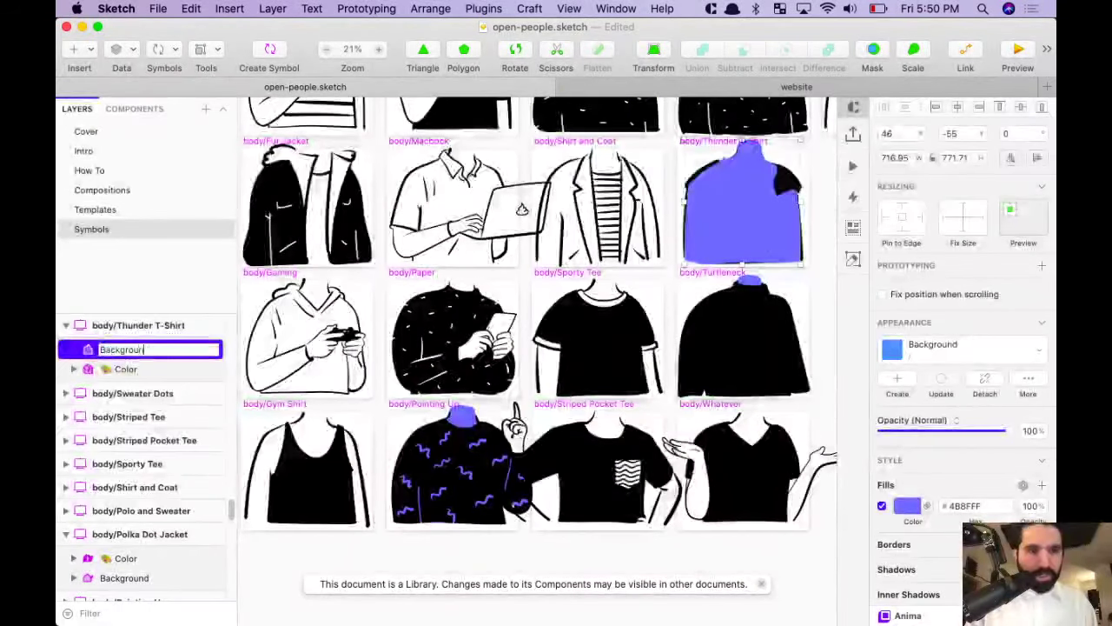
text(nd)
key(Return)
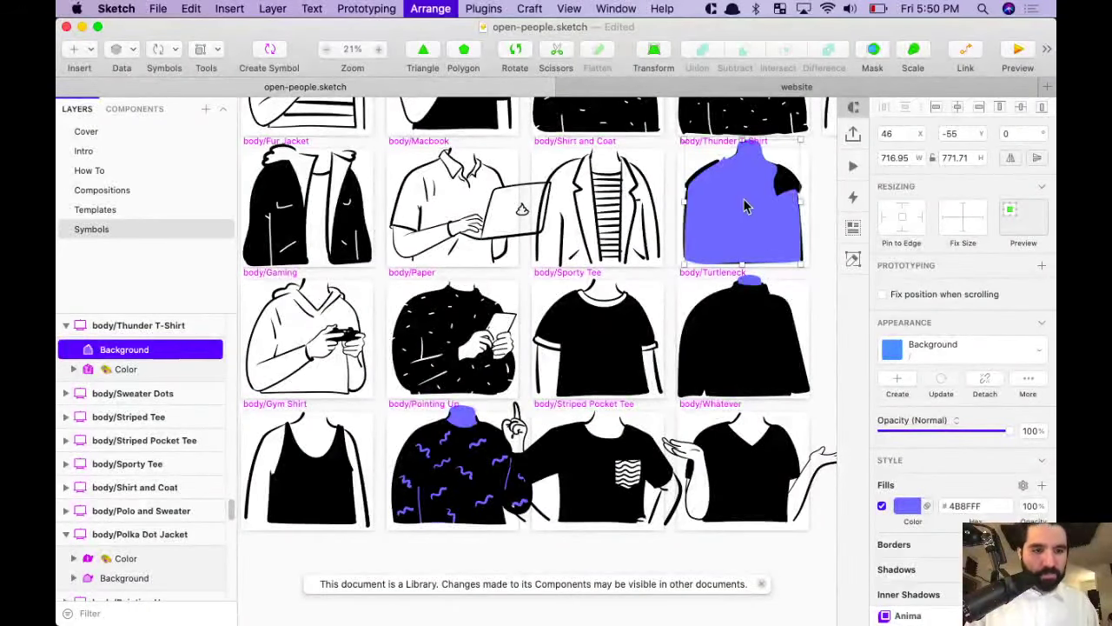
key(super+alt+Down)
scroll(596, 234, up, 2)
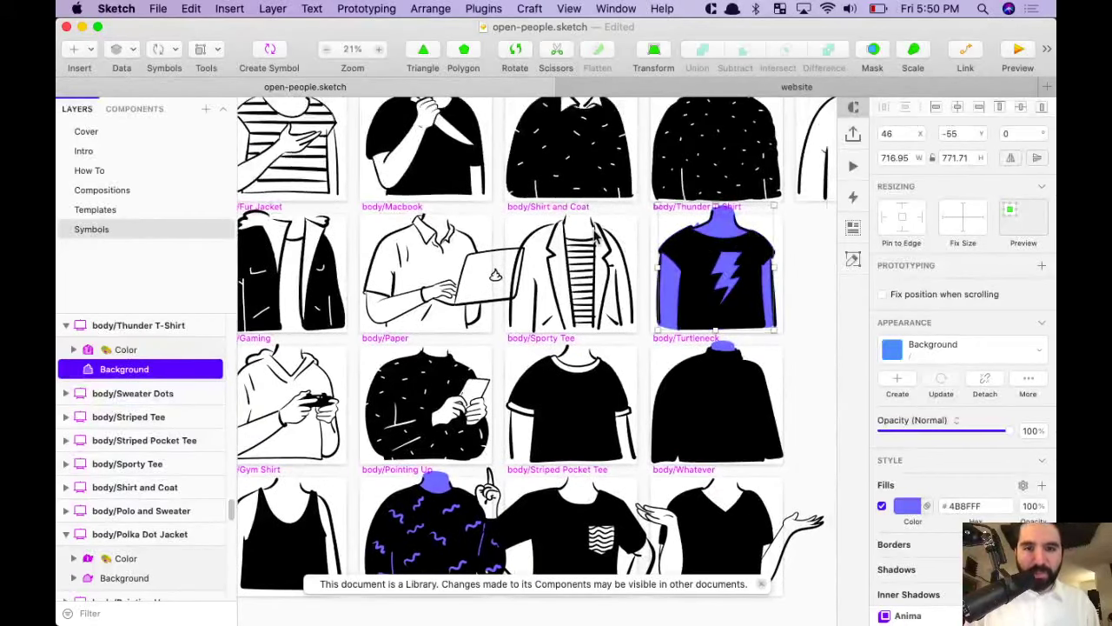
Examine the body symbols around body/Killer and body/Macbook and check the layers inside the body/Macbook symbol
scroll(595, 228, up, 5)
scroll(521, 211, down, 5)
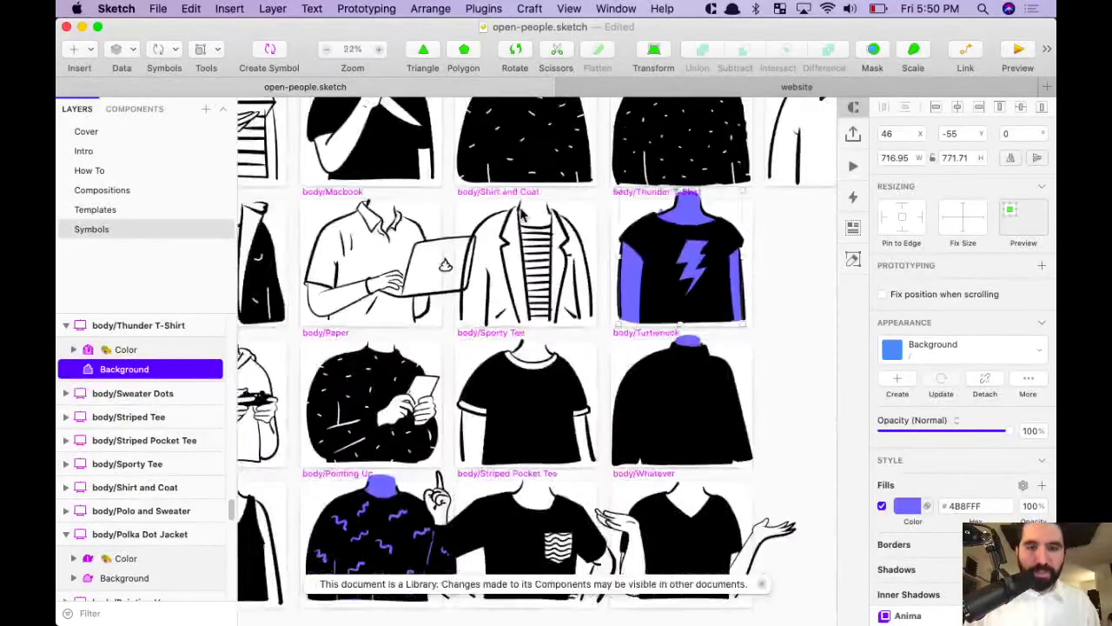
scroll(521, 213, up, 3)
scroll(521, 212, down, 5)
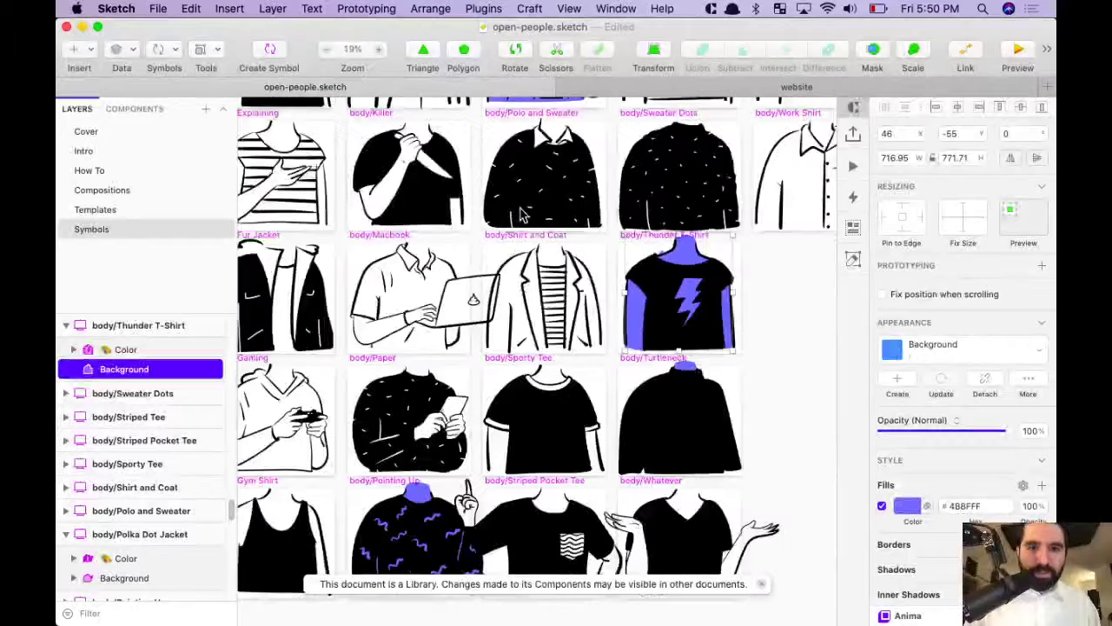
scroll(521, 213, up, 5)
scroll(509, 246, up, 1)
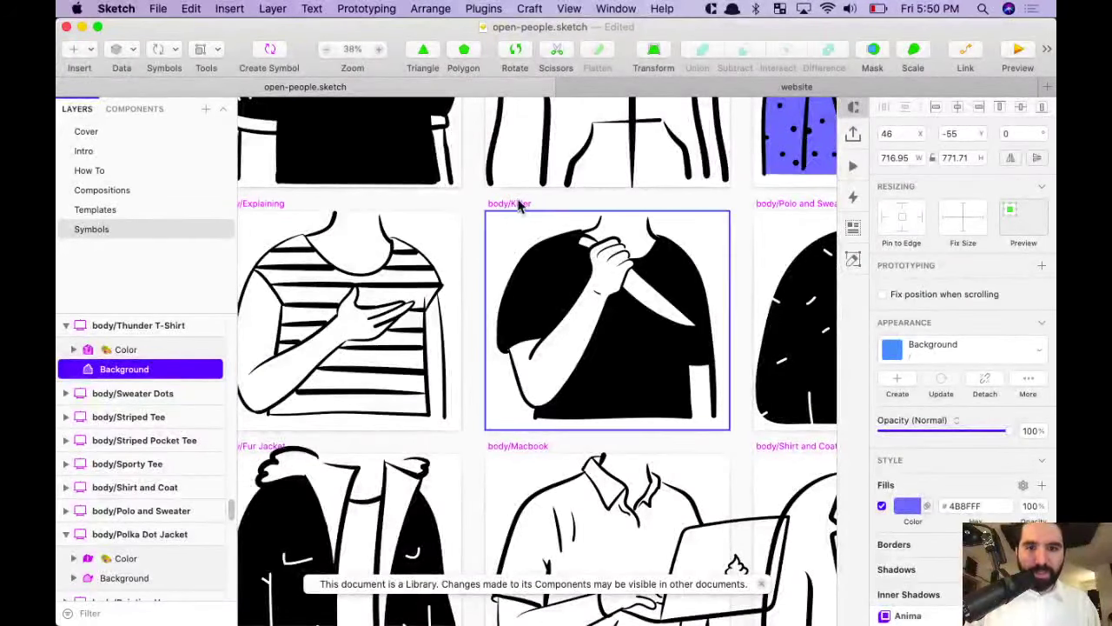
scroll(518, 261, down, 5)
scroll(521, 311, up, 4)
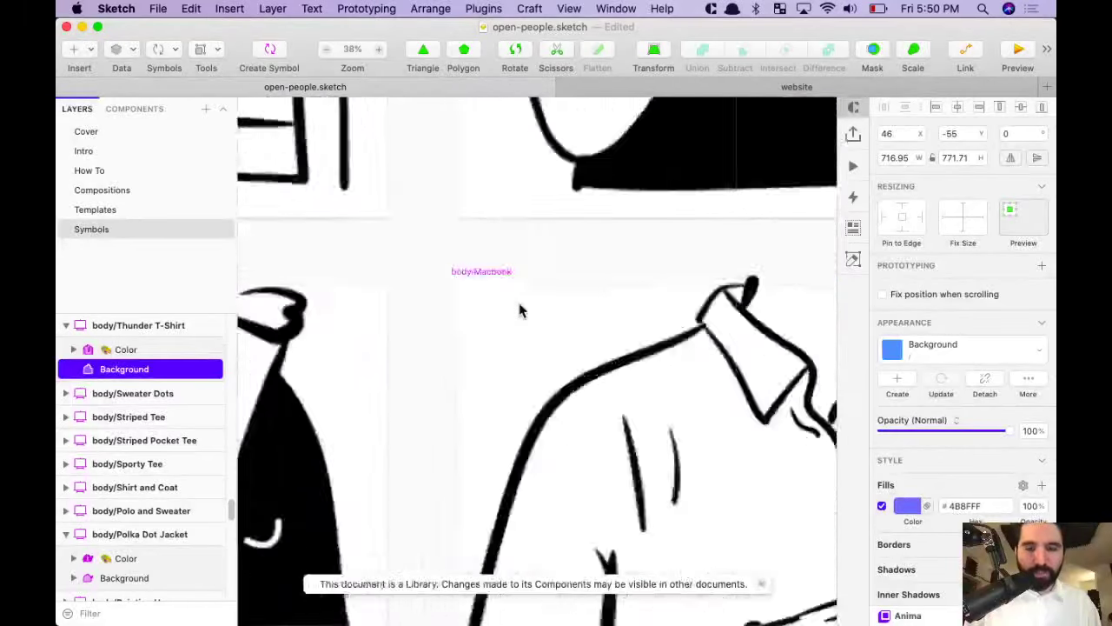
scroll(497, 274, down, 4)
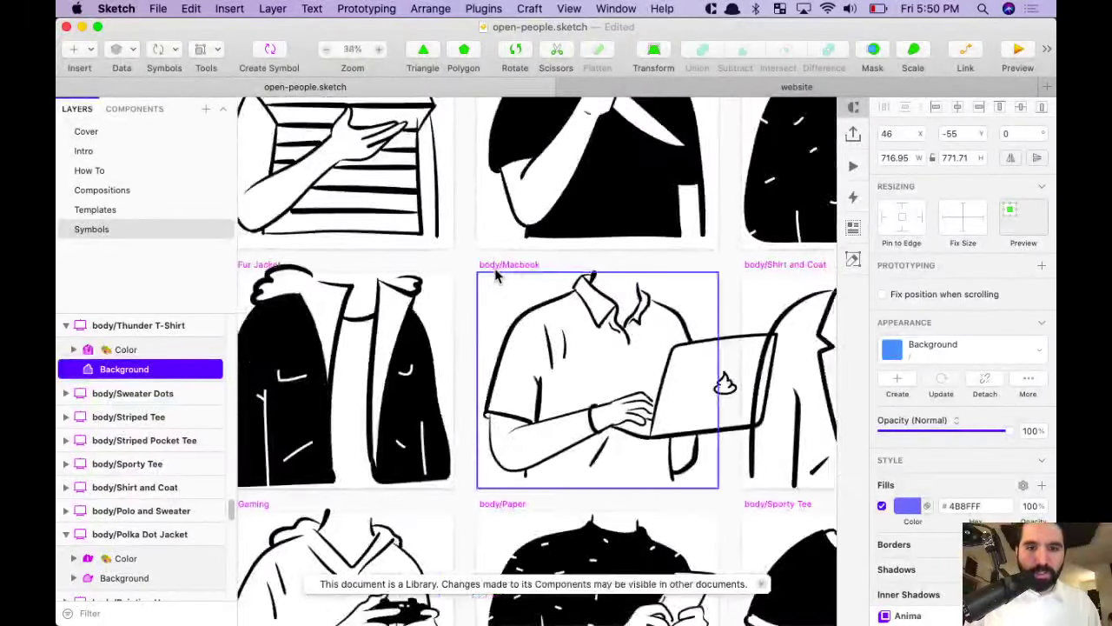
click(593, 278)
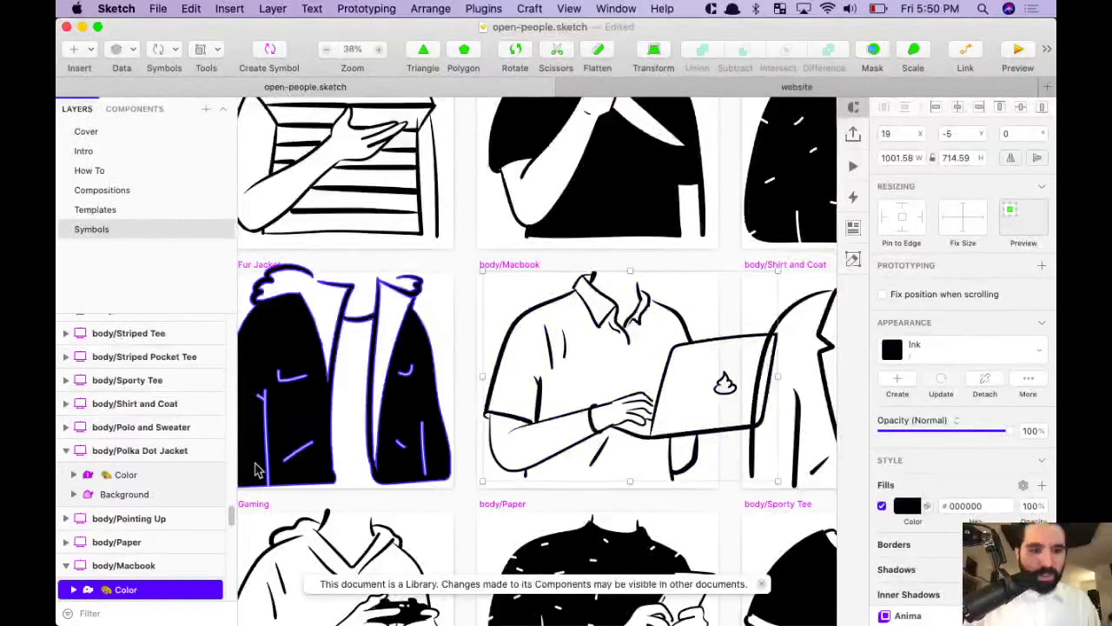
scroll(135, 463, down, 3)
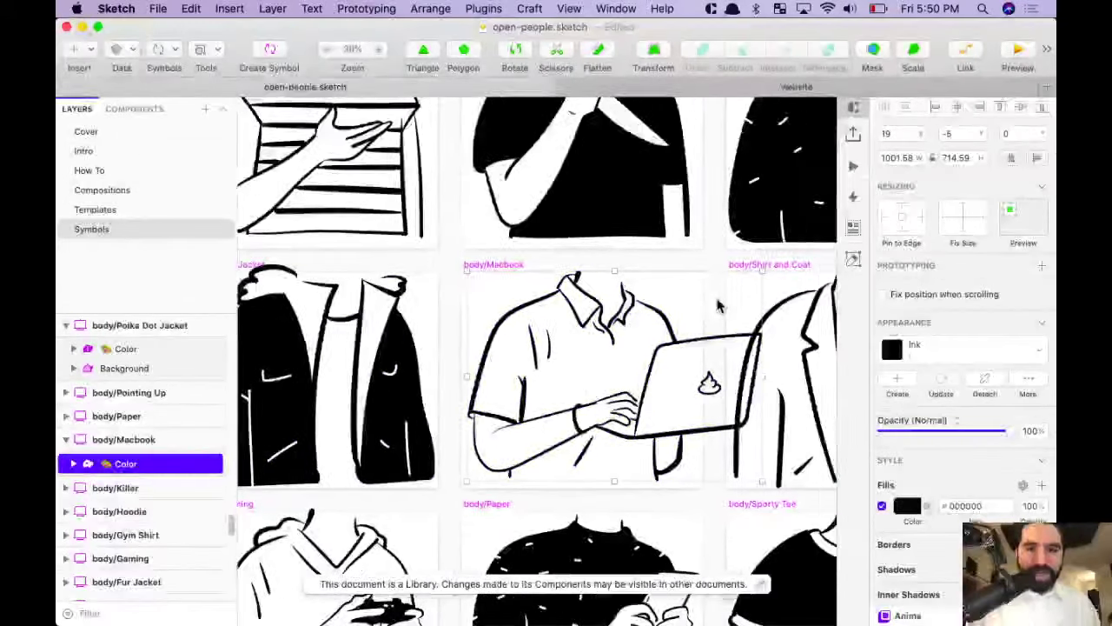
scroll(717, 304, right, 10)
Switch to Illustrator and copy the purple background shape behind the off-the-shoulder dress figure
click(682, 274)
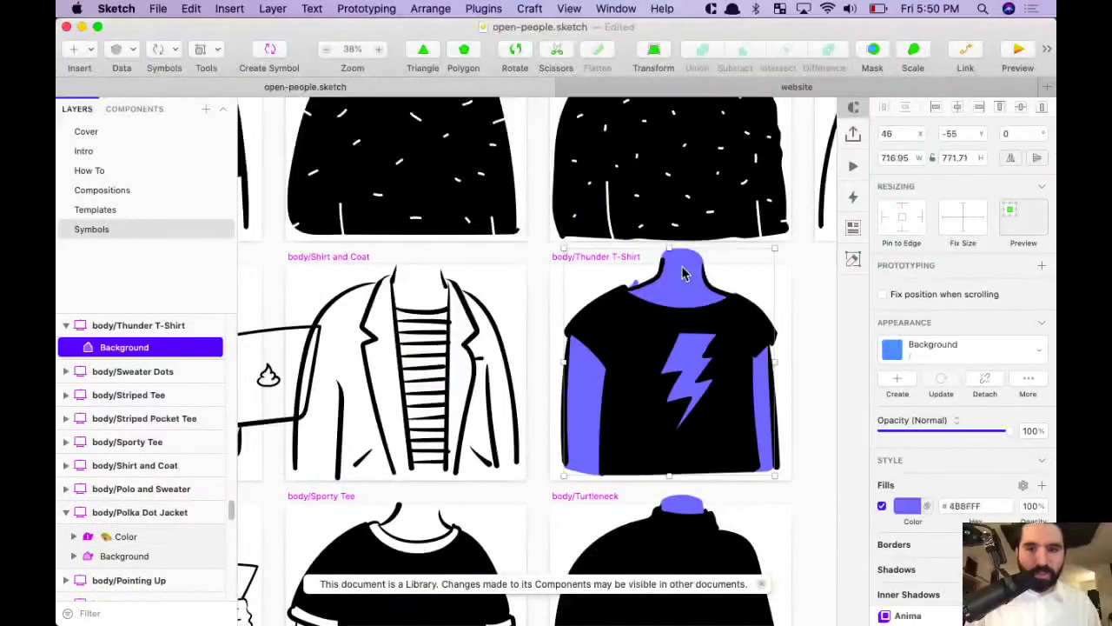
key(super+Tab)
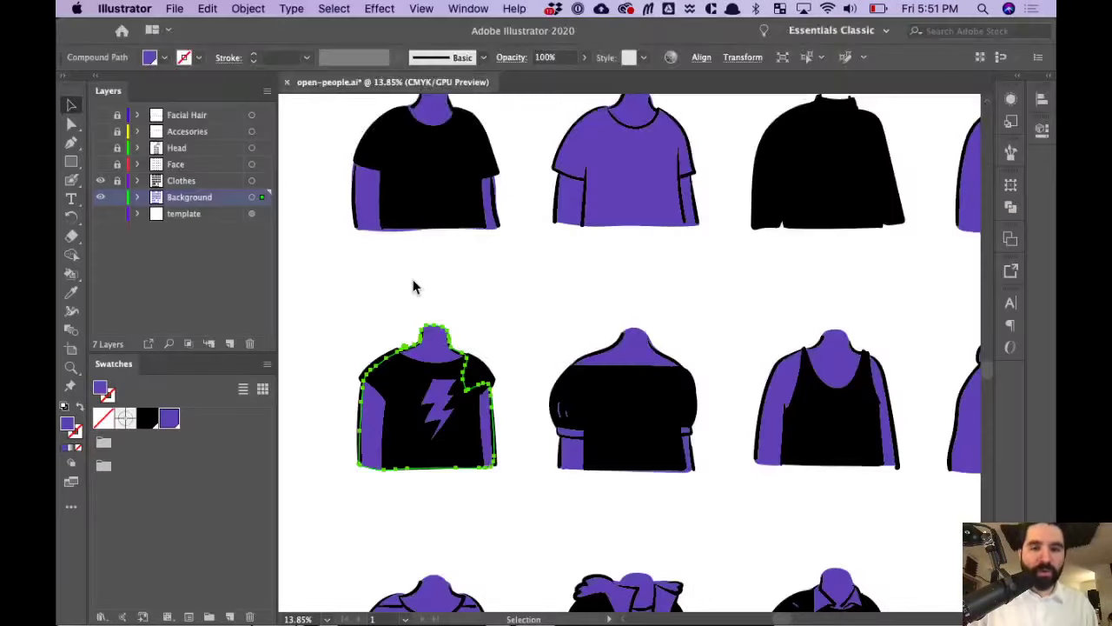
click(622, 347)
Compare the dress figure in Illustrator with the grid of body symbols in Sketch to locate the matching symbol
key(super+Tab)
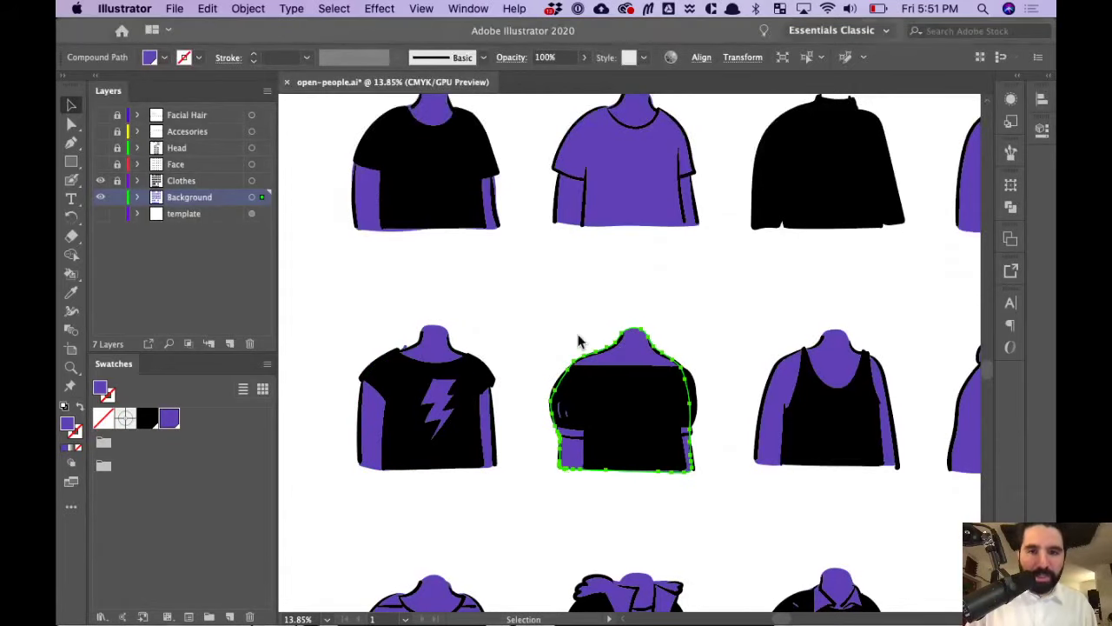
scroll(476, 345, left, 6)
scroll(460, 341, down, 4)
scroll(461, 340, left, 5)
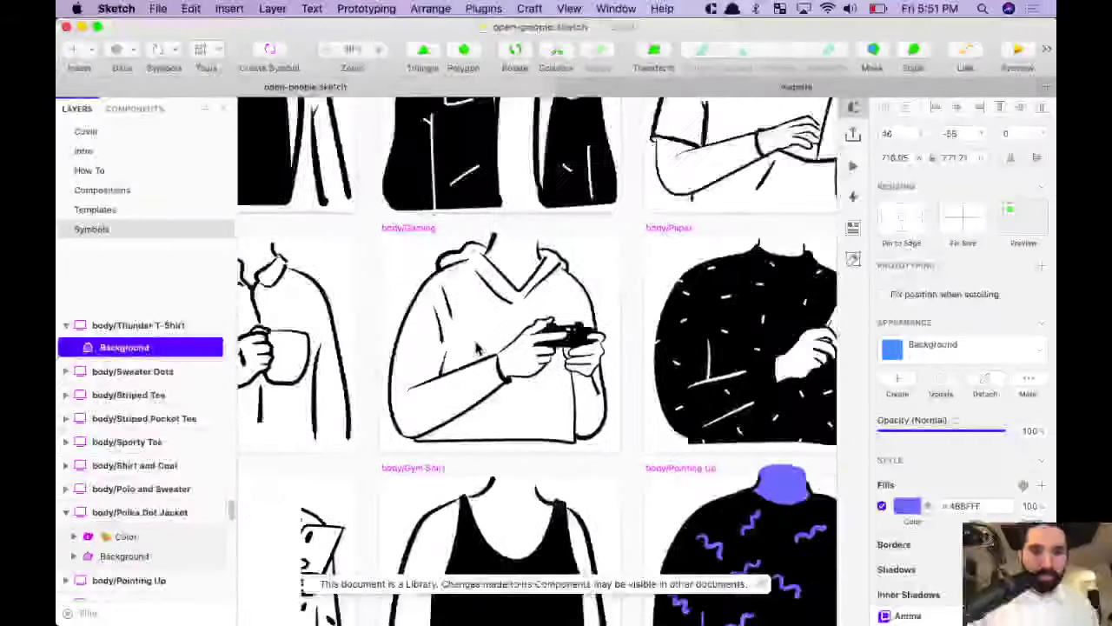
scroll(476, 350, down, 2)
scroll(477, 351, down, 3)
key(super+Tab)
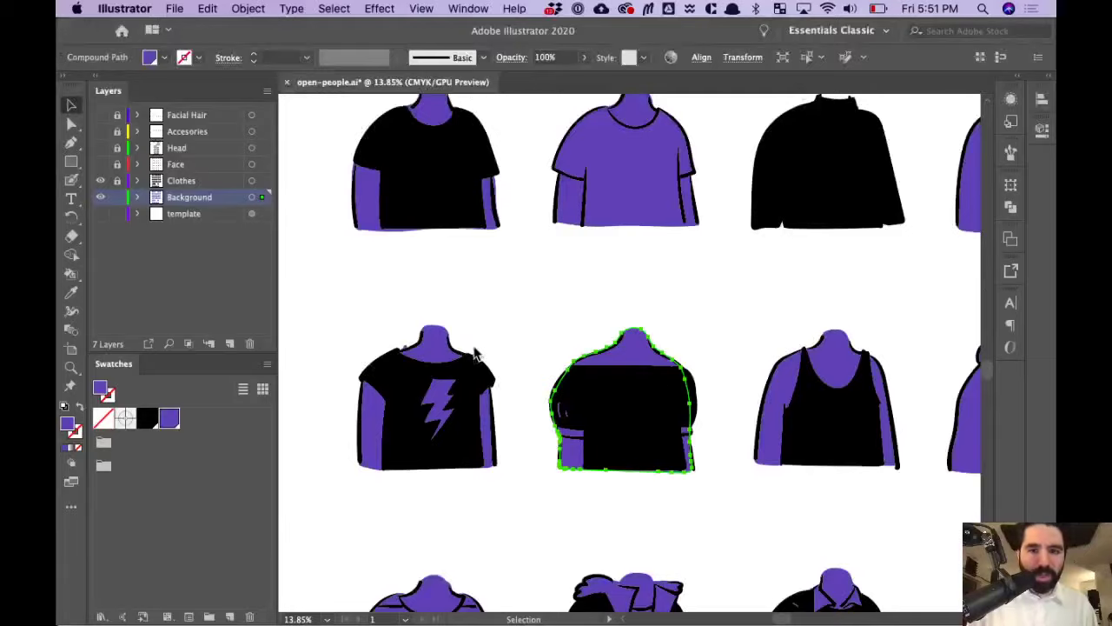
key(super+Tab)
scroll(600, 305, up, 5)
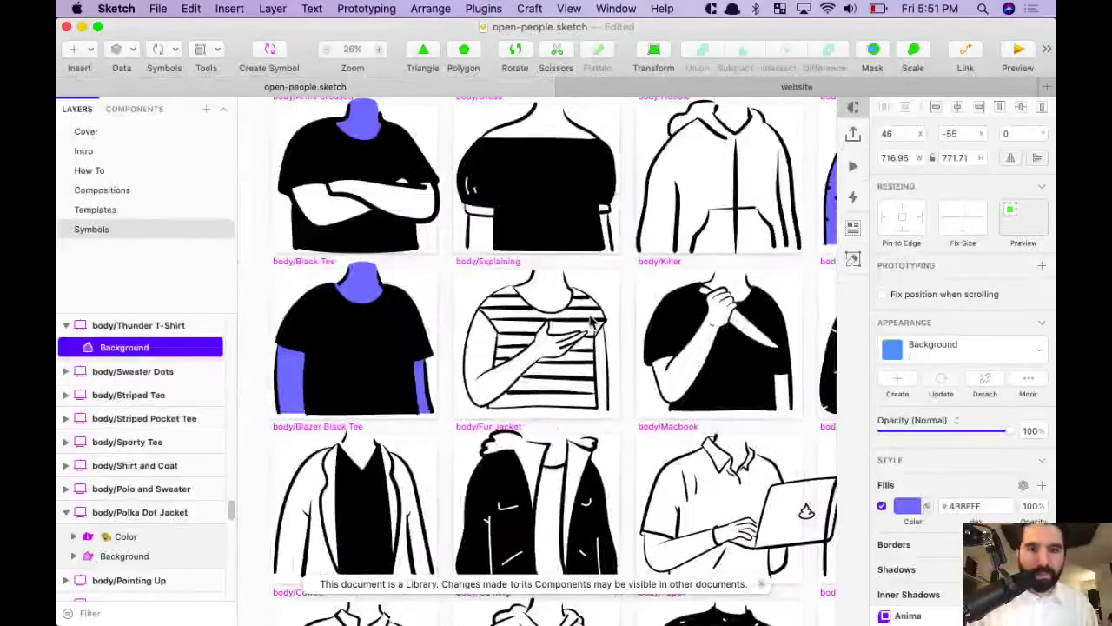
scroll(597, 309, up, 1)
scroll(593, 317, right, 6)
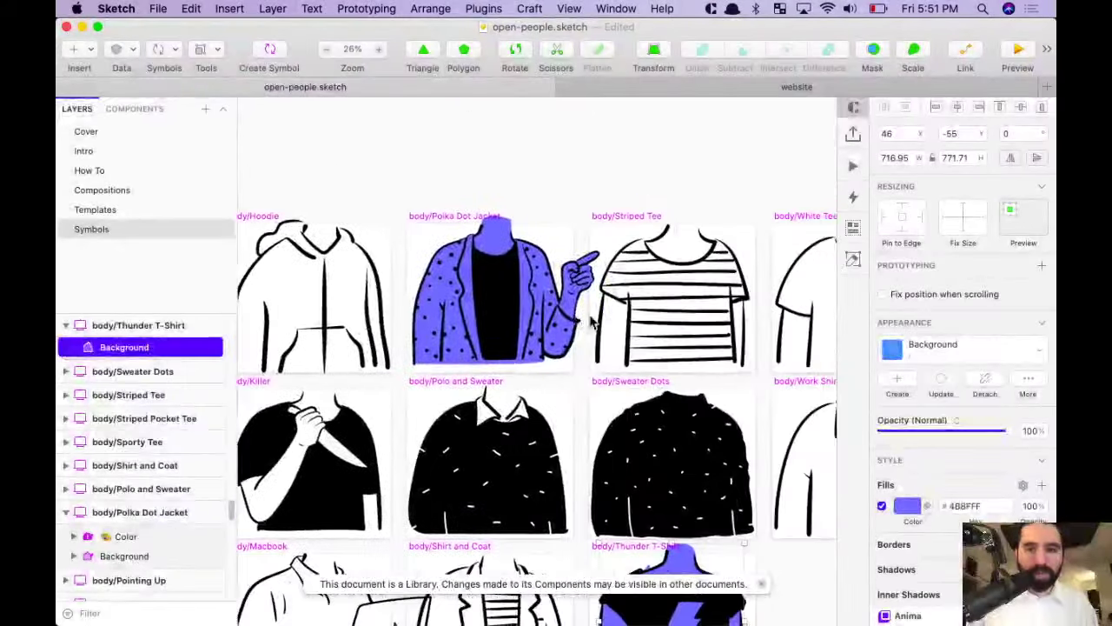
scroll(591, 321, down, 5)
scroll(591, 321, down, 5)
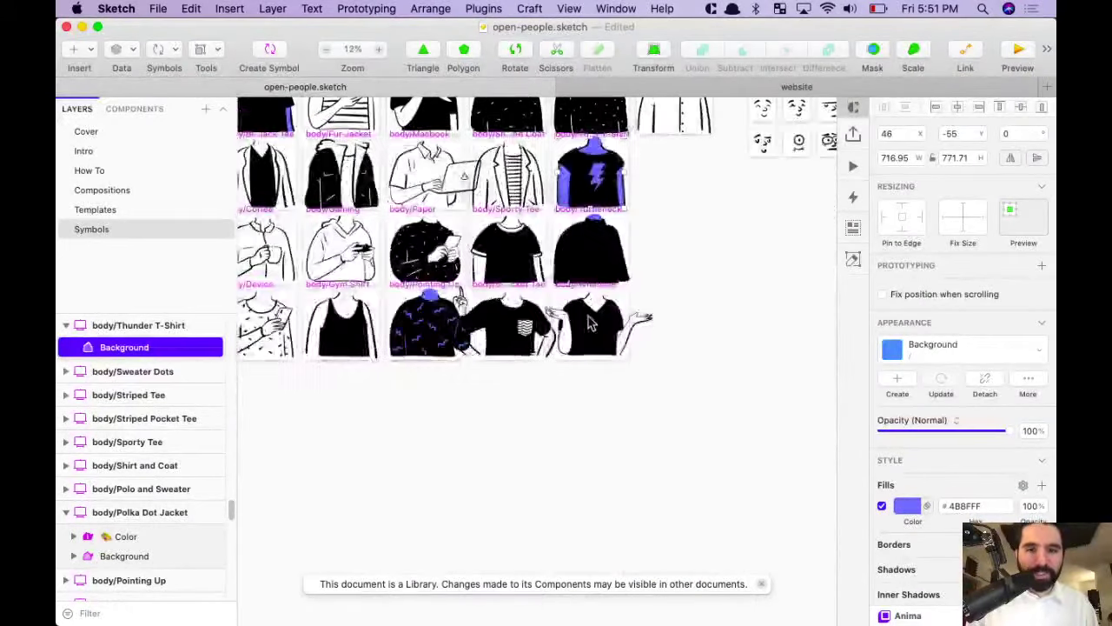
scroll(590, 321, up, 2)
key(super+Tab)
key(super+Tab)
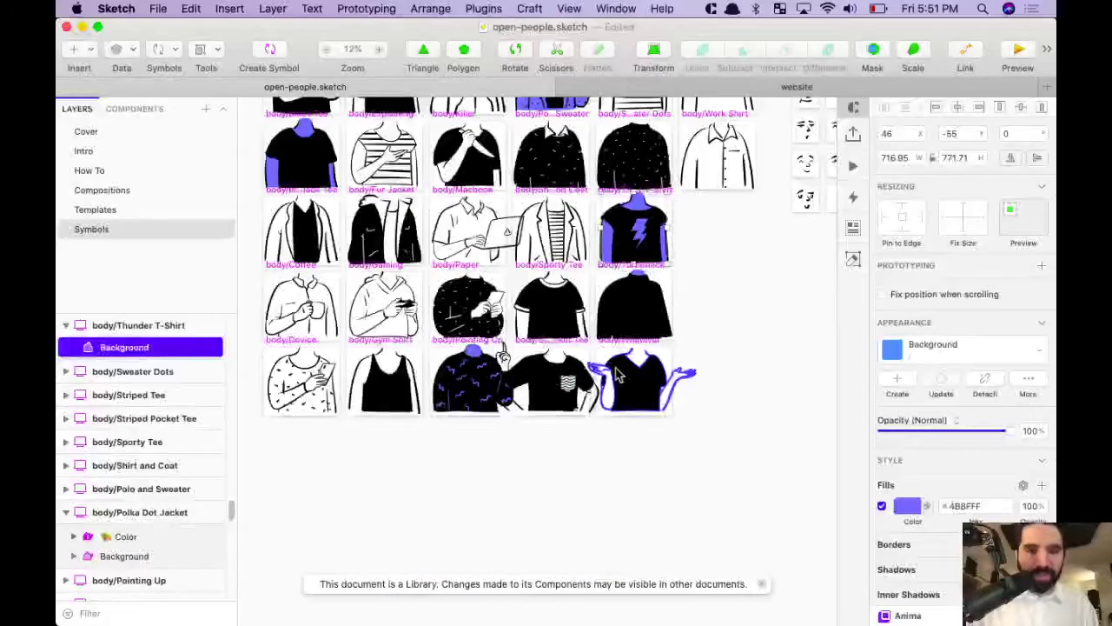
scroll(478, 396, up, 3)
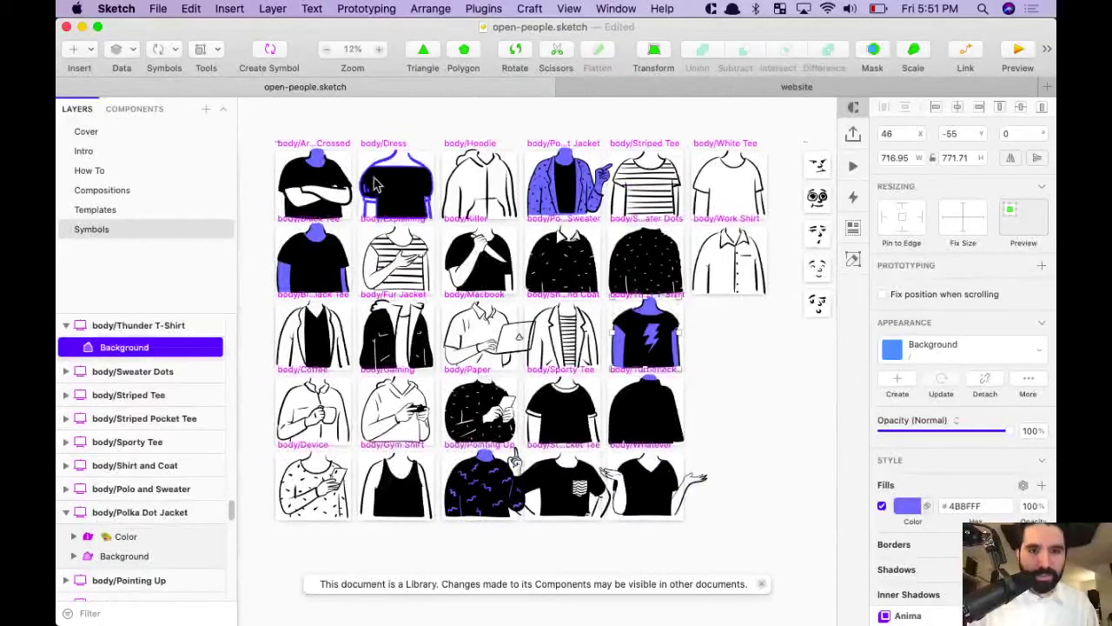
Paste the dress's purple background into the body/Dress symbol behind the black clothes artwork and nudge it up into alignment
scroll(376, 154, up, 5)
click(355, 144)
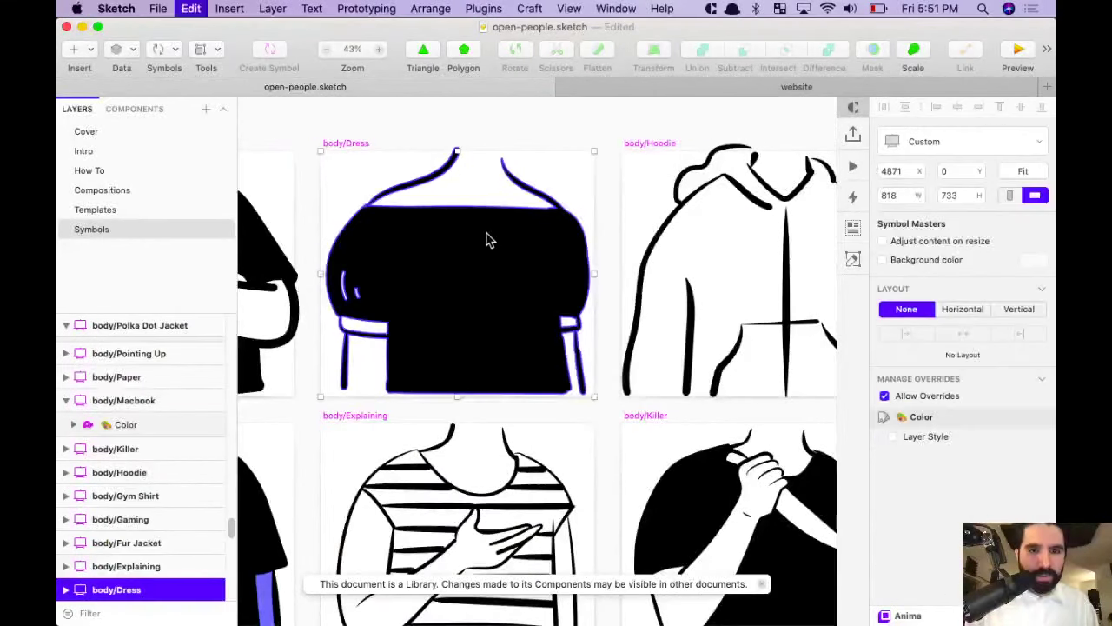
key(alt+super+Down)
key(shift+Up)
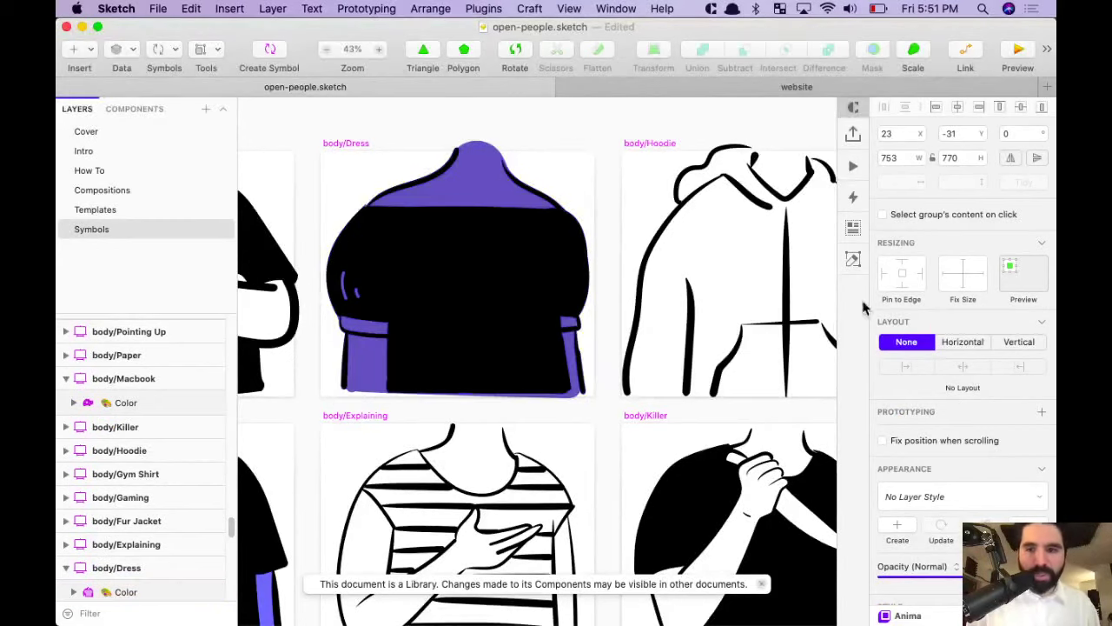
Try the Accent layer style on the pasted group in the body/Dress symbol, and give the group the Background style instead
scroll(984, 450, down, 3)
click(962, 436)
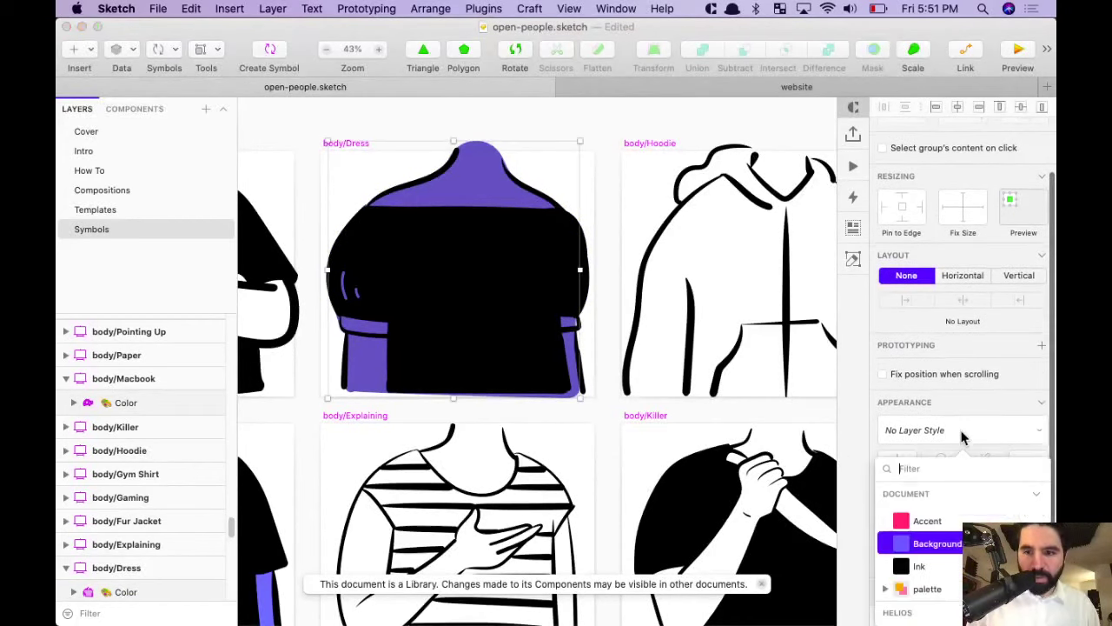
click(941, 523)
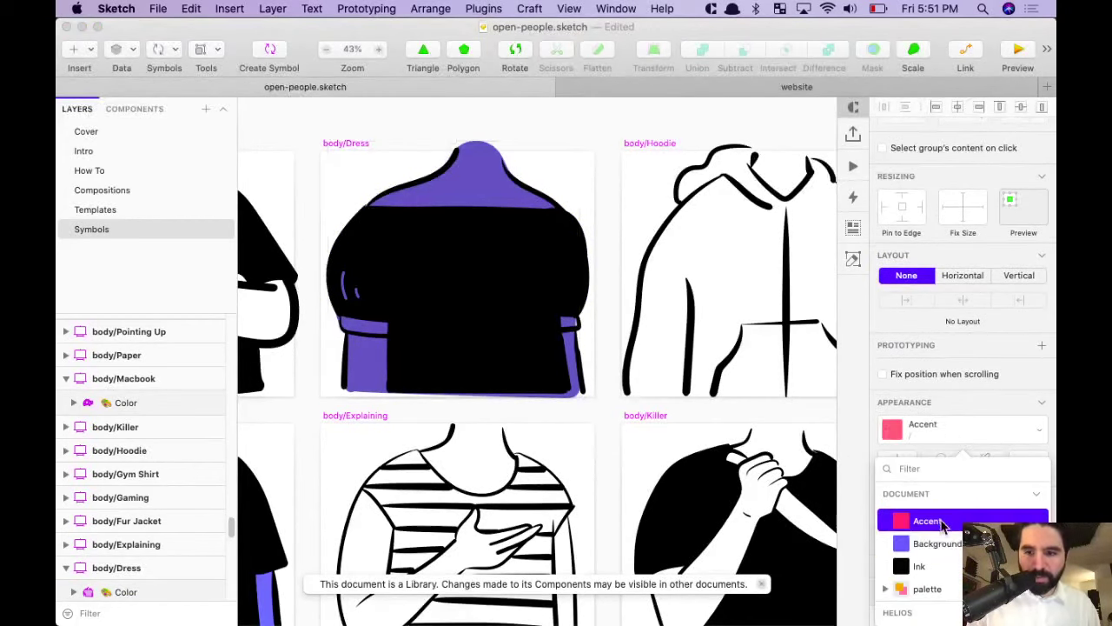
click(750, 233)
click(487, 155)
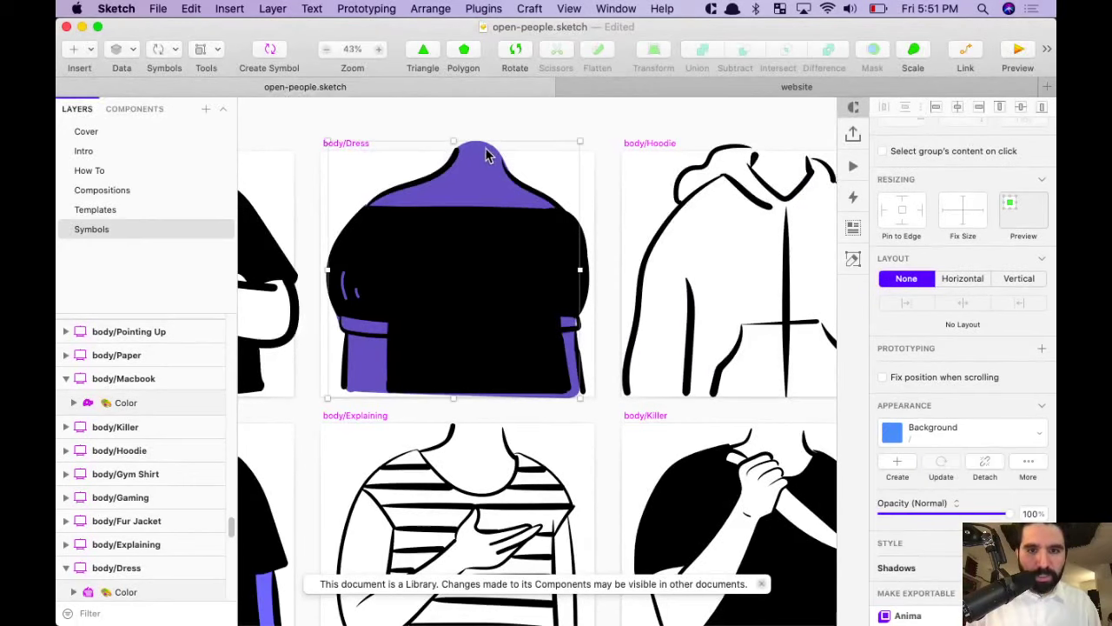
click(949, 434)
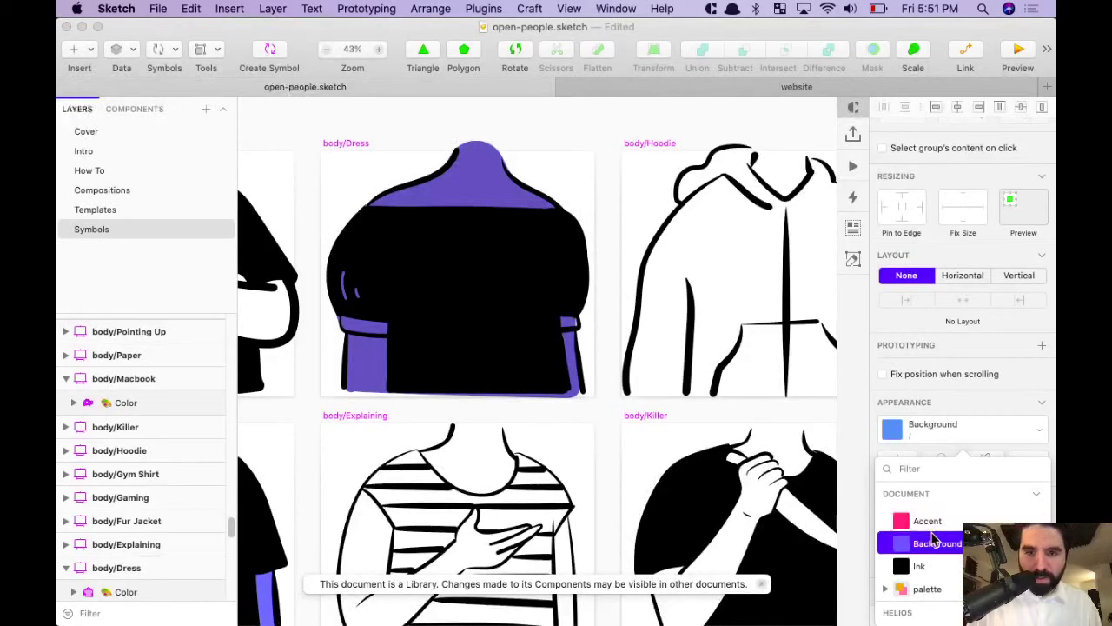
Select the Fill 1 shape inside the pasted group of body/Dress and apply the Background layer style to it
click(477, 152)
double_click(477, 152)
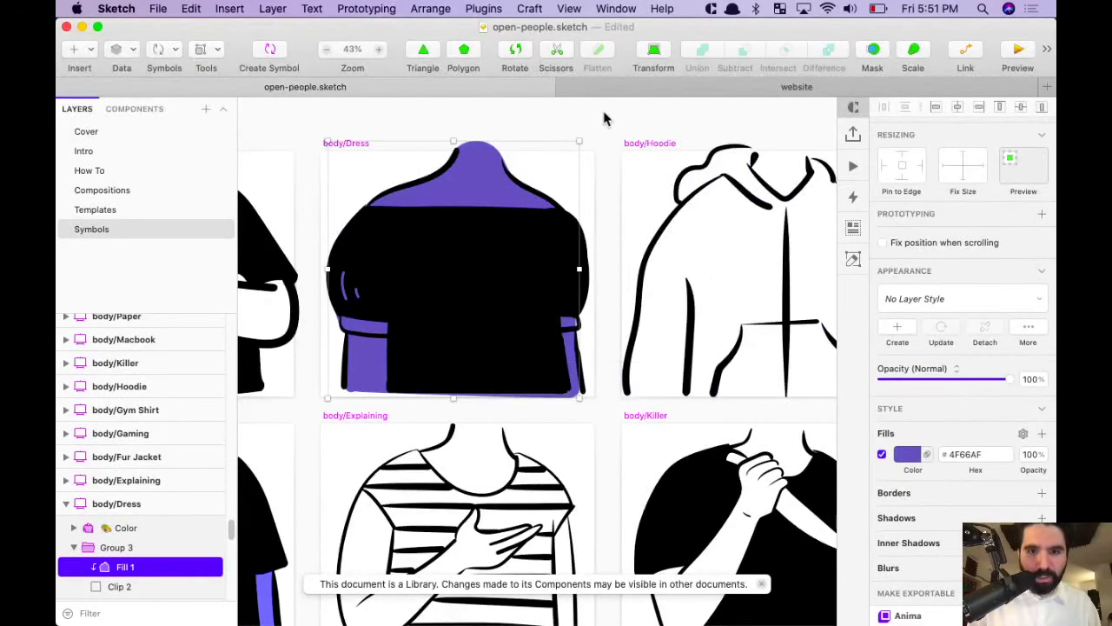
click(478, 154)
double_click(476, 154)
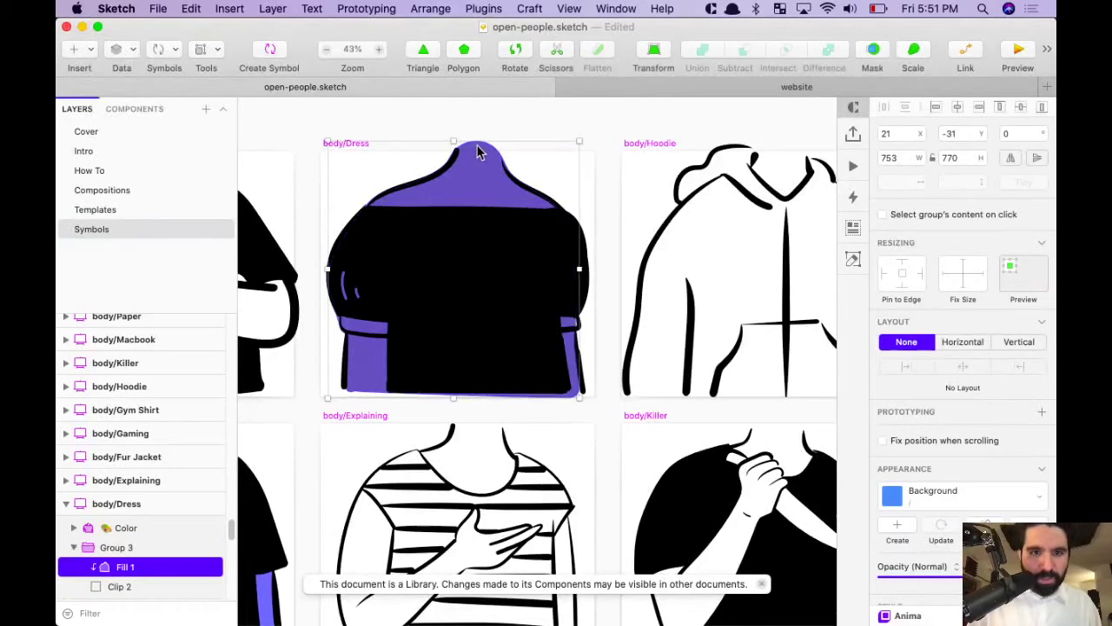
click(944, 349)
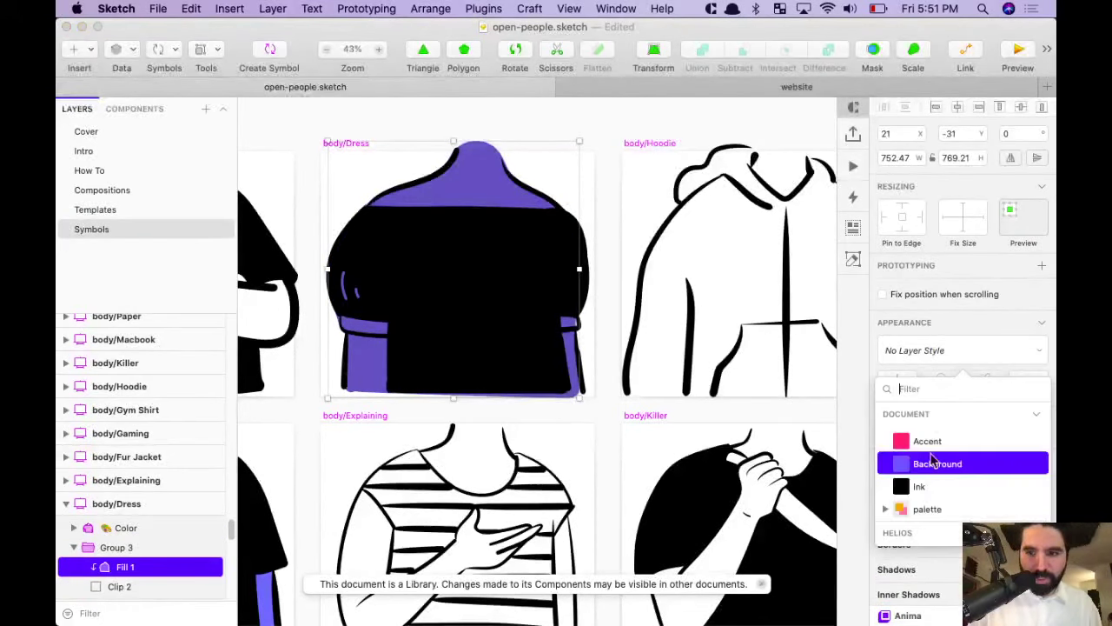
click(938, 466)
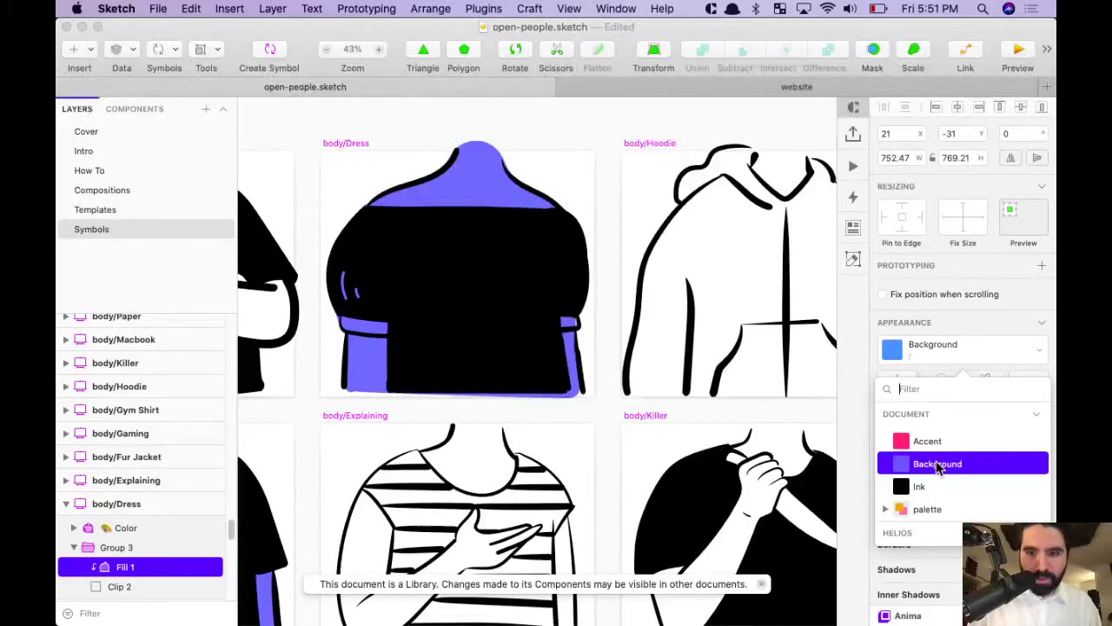
Switch to Illustrator and select the purple background shape behind the plain white T-shirt figure
scroll(620, 126, down, 5)
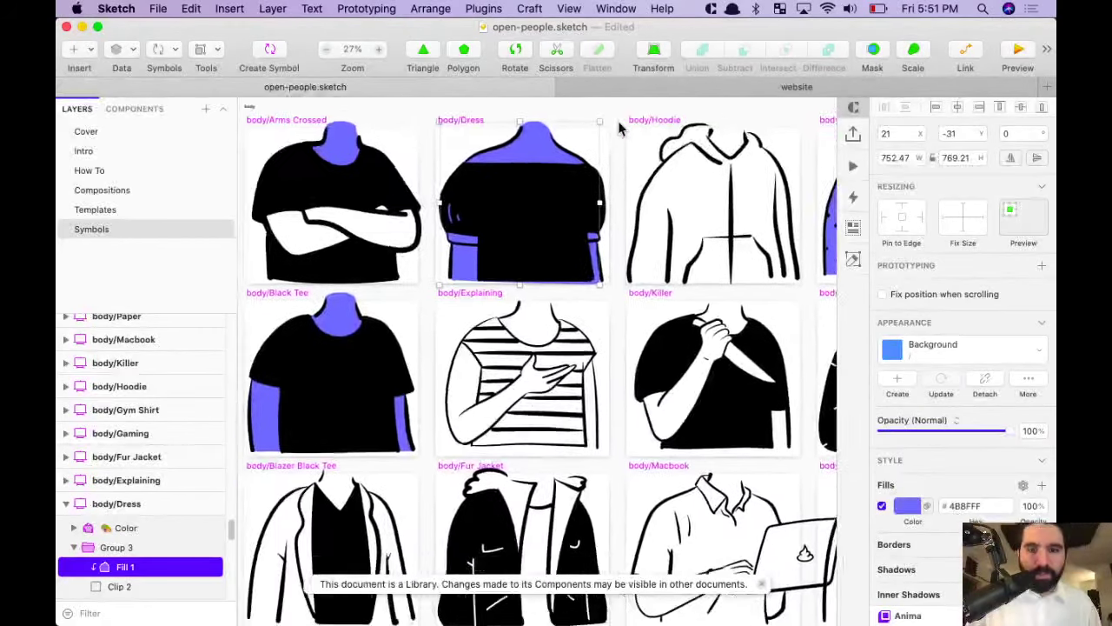
key(super+Tab)
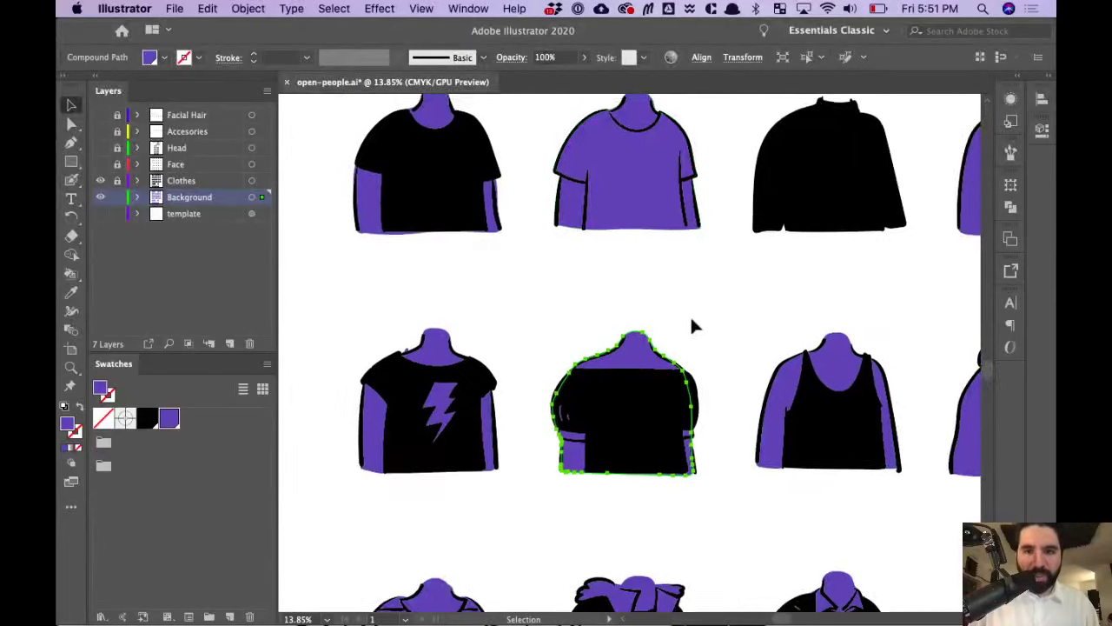
scroll(690, 315, up, 2)
click(637, 193)
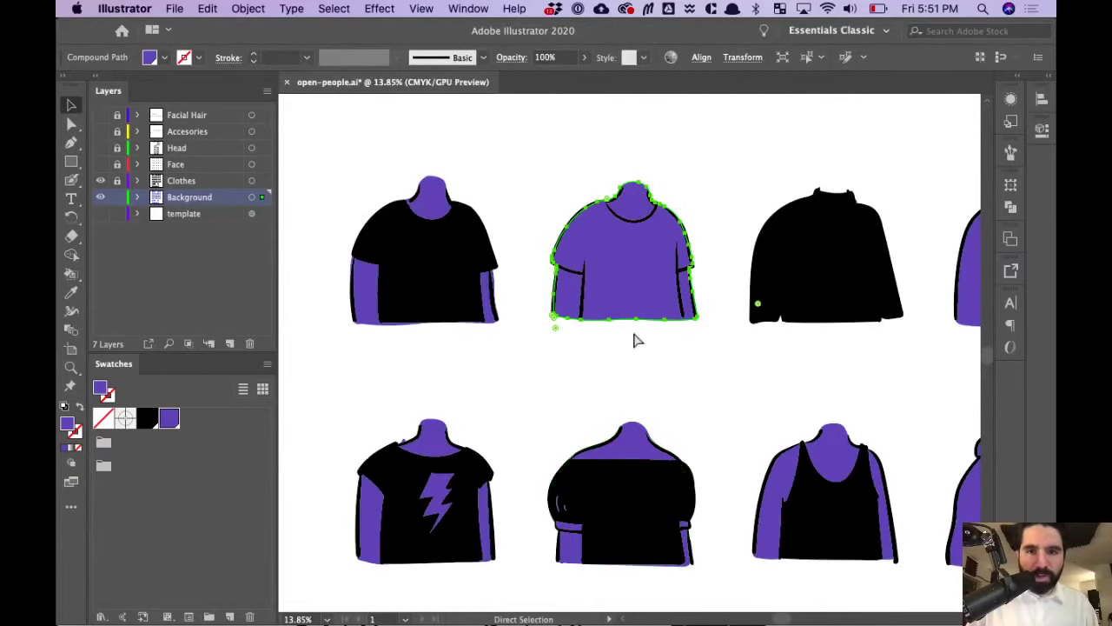
Switch back to Sketch, locate the matching plain T-shirt among the body symbols and select the body/White Tee symbol
key(super+Tab)
scroll(565, 348, down, 5)
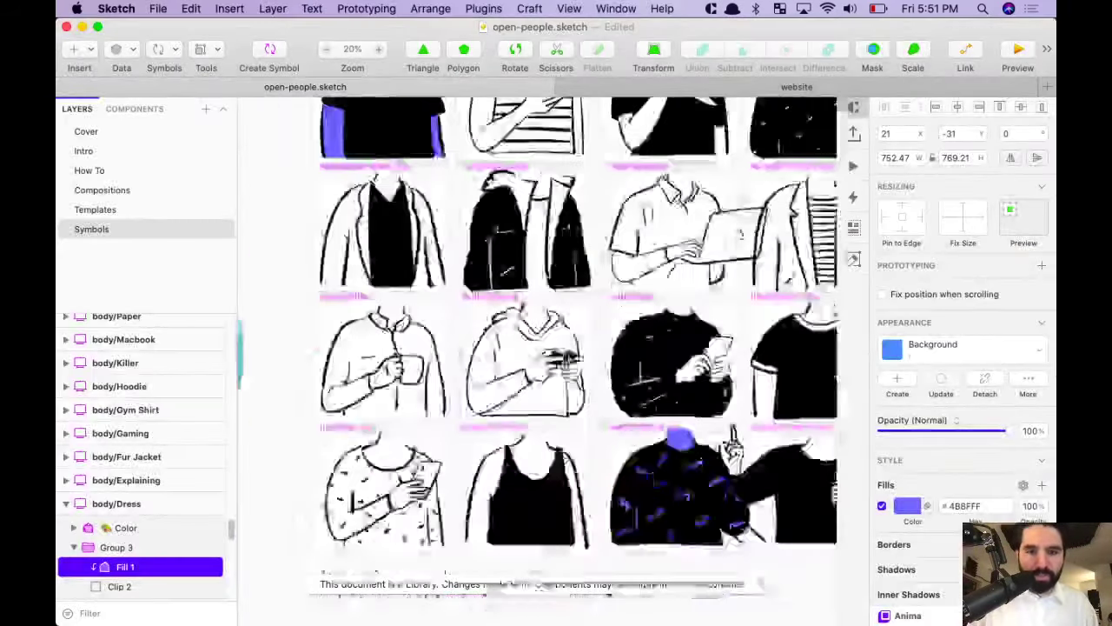
scroll(596, 285, down, 5)
scroll(596, 284, right, 3)
scroll(598, 284, up, 4)
click(531, 226)
scroll(531, 226, right, 3)
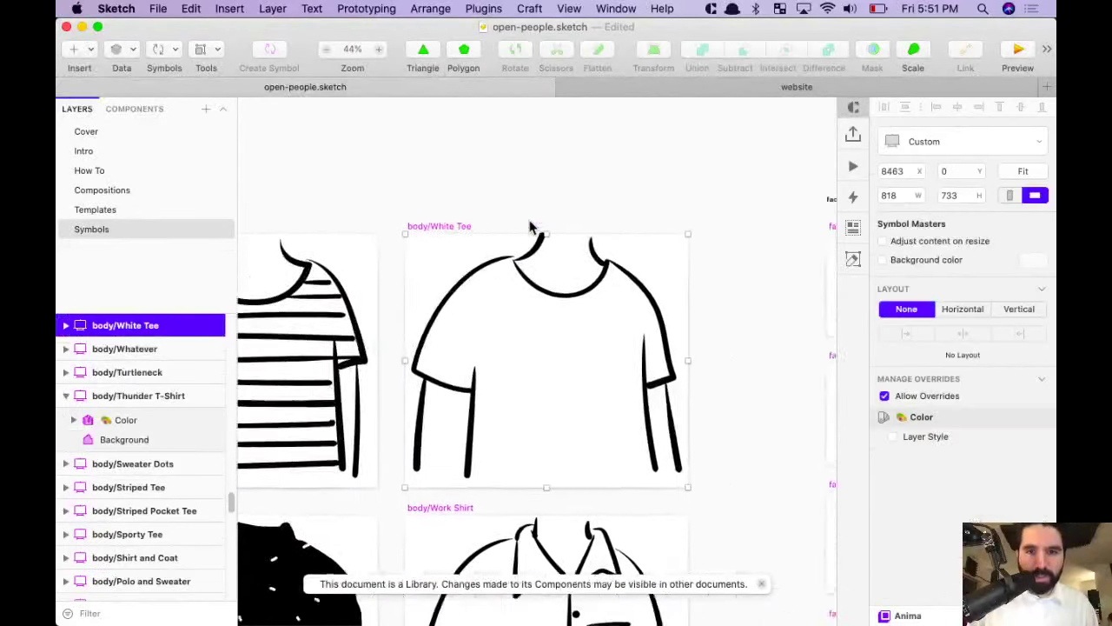